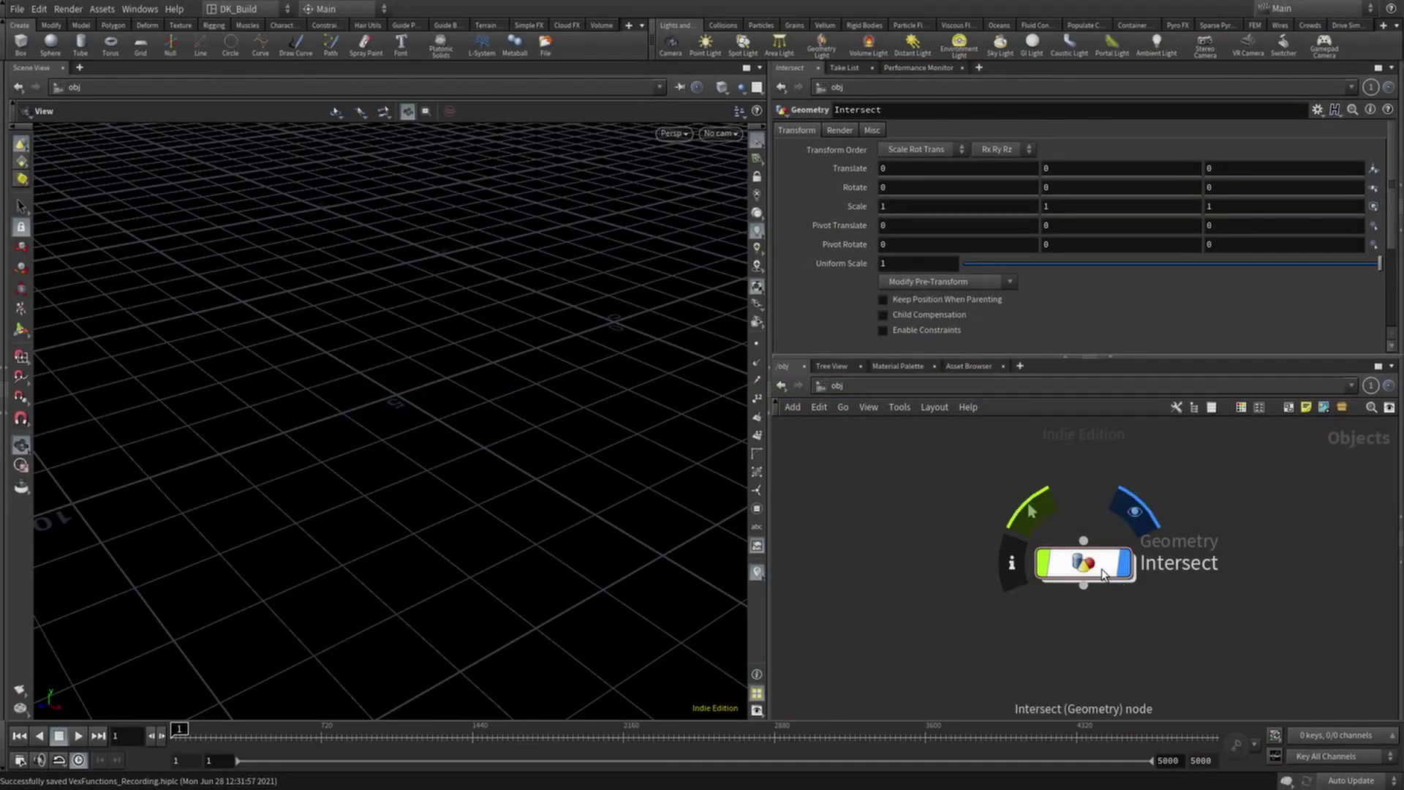
Step: Inside Intersect, create a box and delete faces 0, 2 and 5 to leave an open box
double_click(1075, 564)
key("Tab")
type("grid")
key("Return")
left_click(1076, 543)
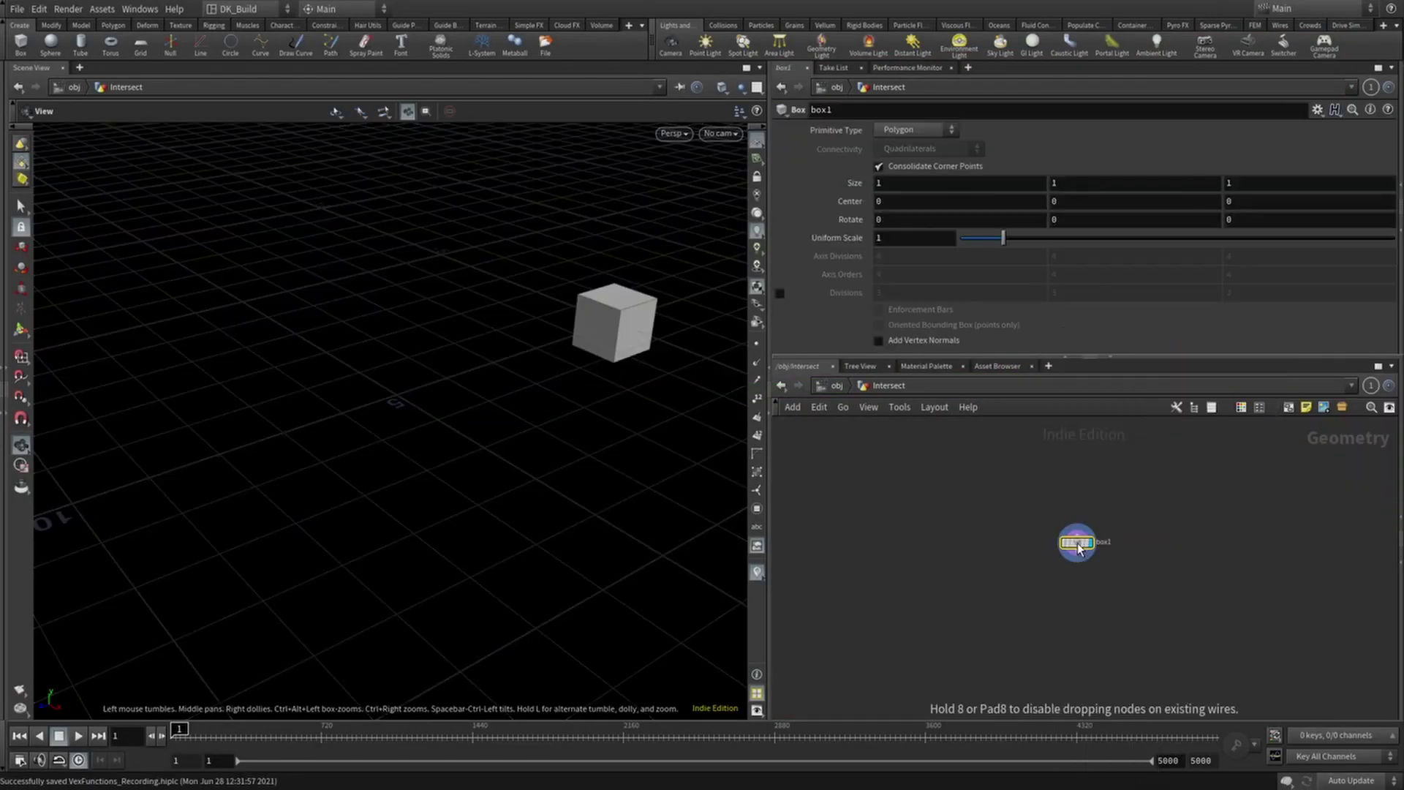
scroll(1078, 543, "up", 8)
left_click_drag(621, 311, 522, 369)
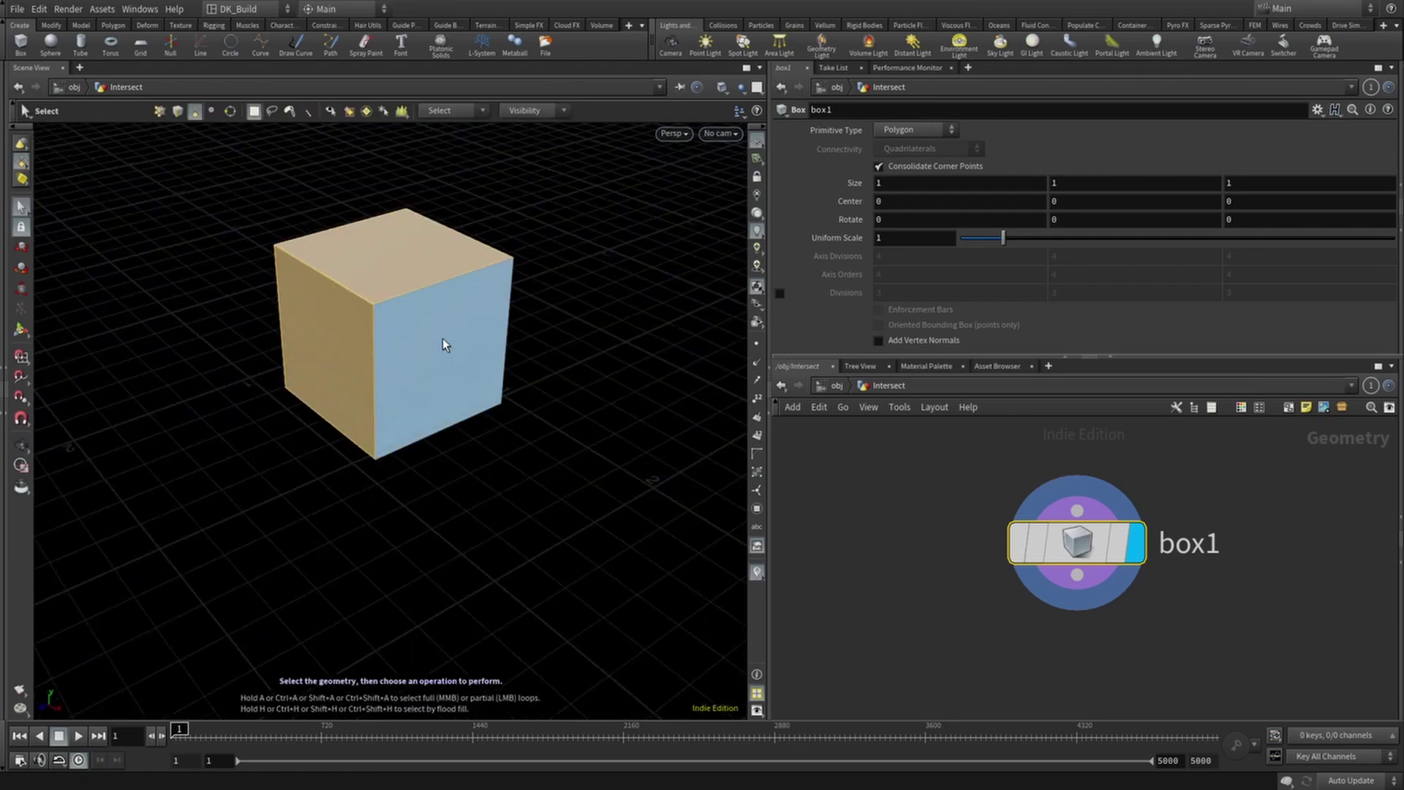
key("Delete")
scroll(1140, 623, "down", 3)
middle_click_drag(1140, 623, 1073, 618)
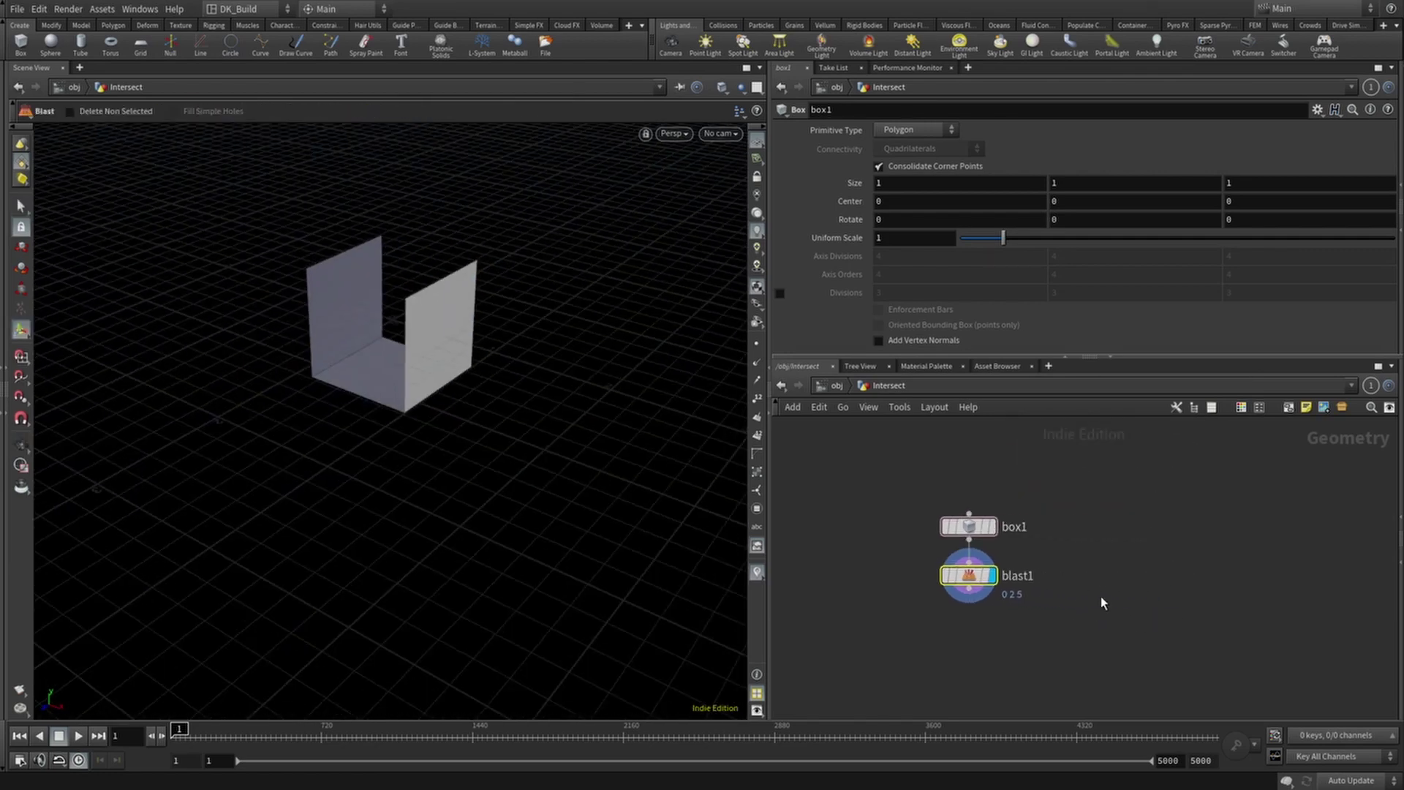
Step: Add a lengthened line whose Points follow ch("dist"), showing point markers and numbers
key("Tab")
type("line")
left_click(1162, 528)
type("1")
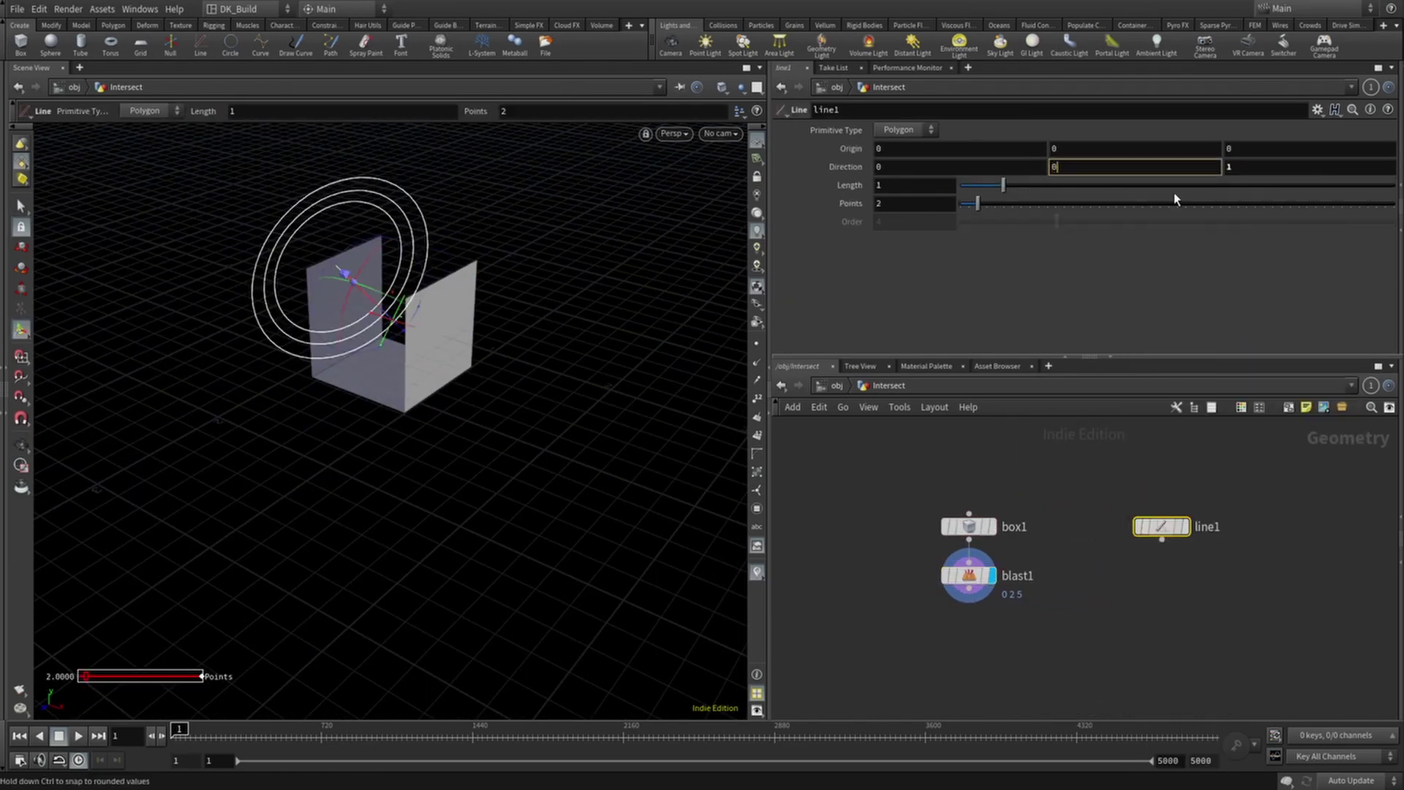
type("0")
left_click_drag(1003, 185, 1197, 186)
right_click(845, 184)
right_click(855, 203)
left_click(912, 341)
left_click(757, 344)
left_click(757, 399)
left_click(1185, 526)
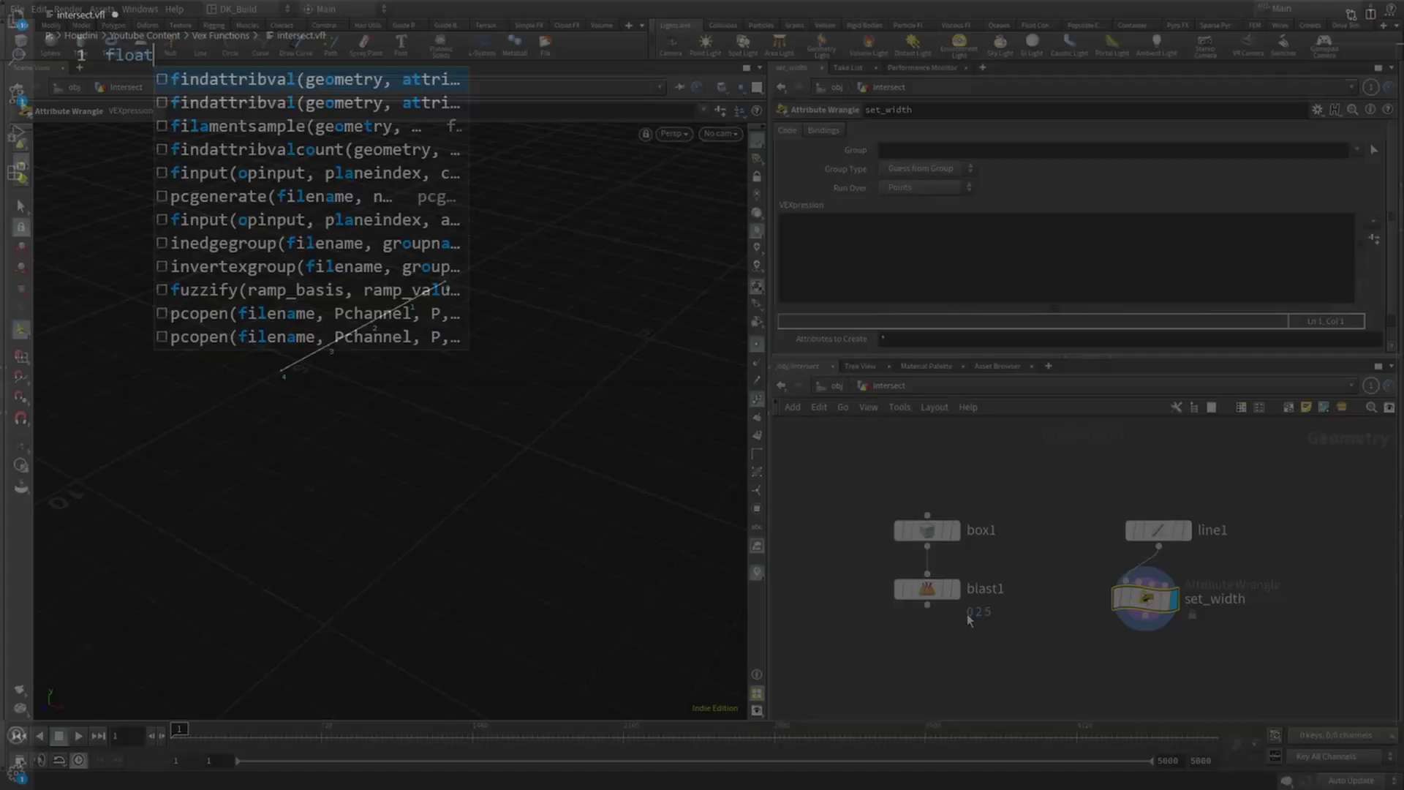
type("ch(\"width\"));")
key("Return")
type("@width = fit01(rand(@ptnum),1,width")
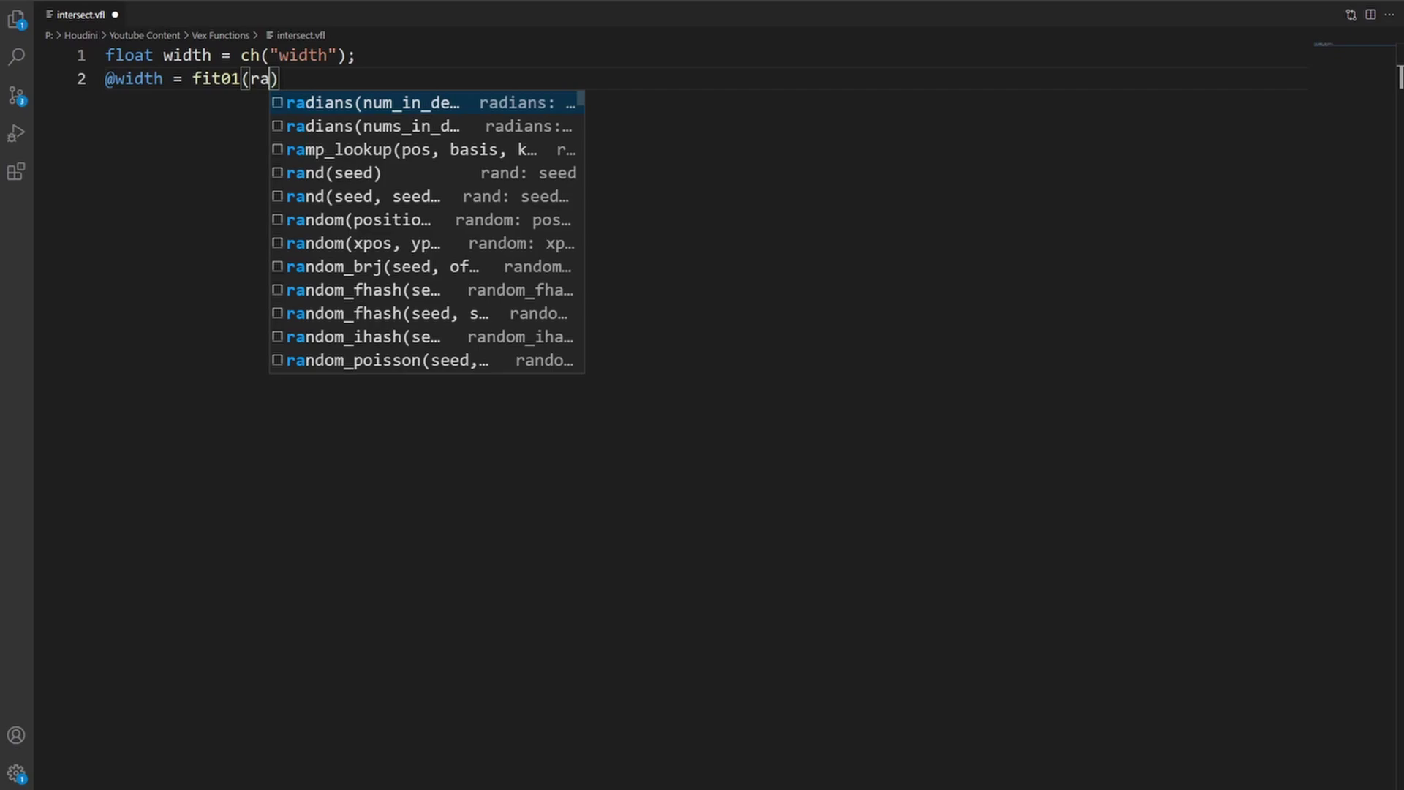
type(");")
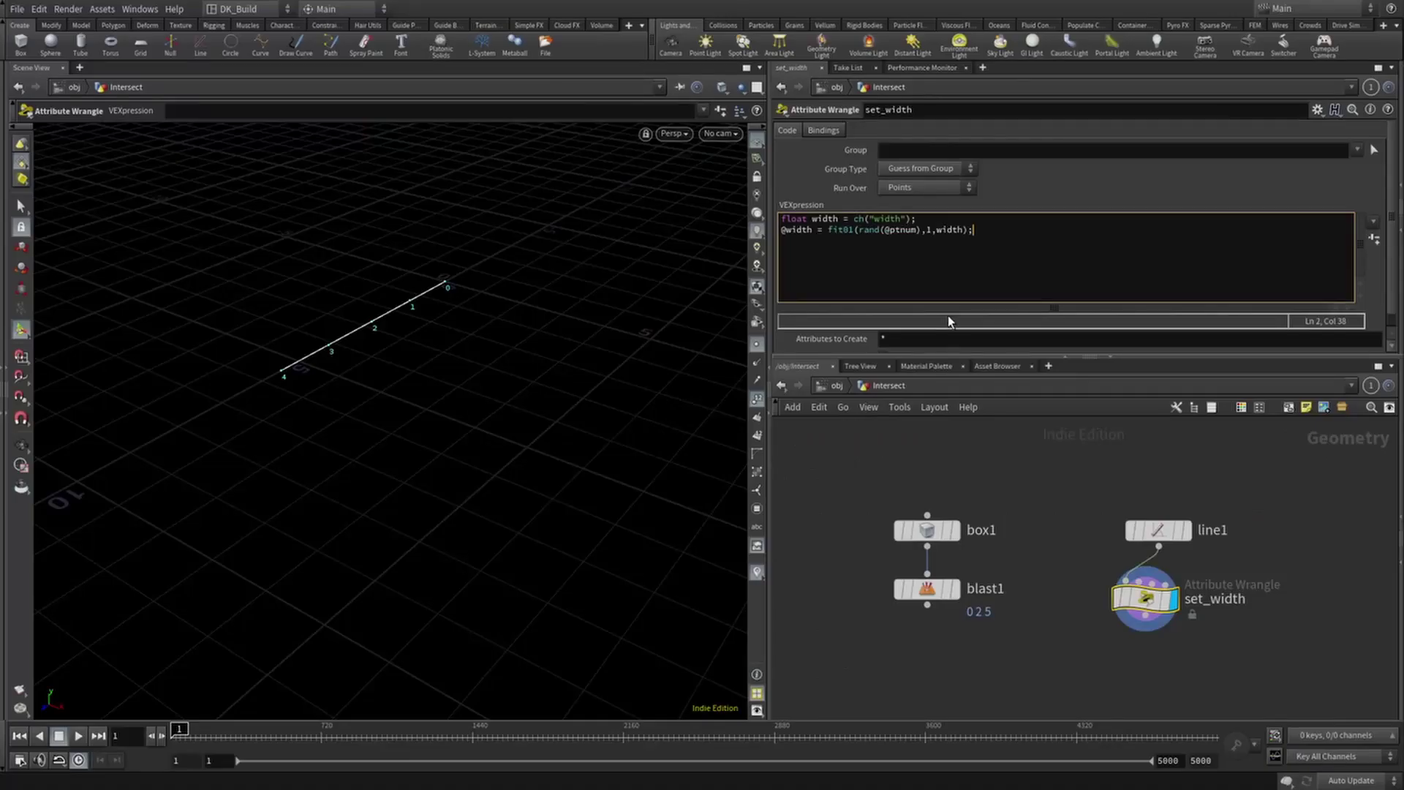
Step: Add a For-Each Point loop with Copy to Points after the line
left_click_drag(139, 715, 189, 715)
middle_click_drag(901, 347, 1019, 332)
middle_click_drag(1091, 687, 1113, 569)
key("Tab")
type("forea")
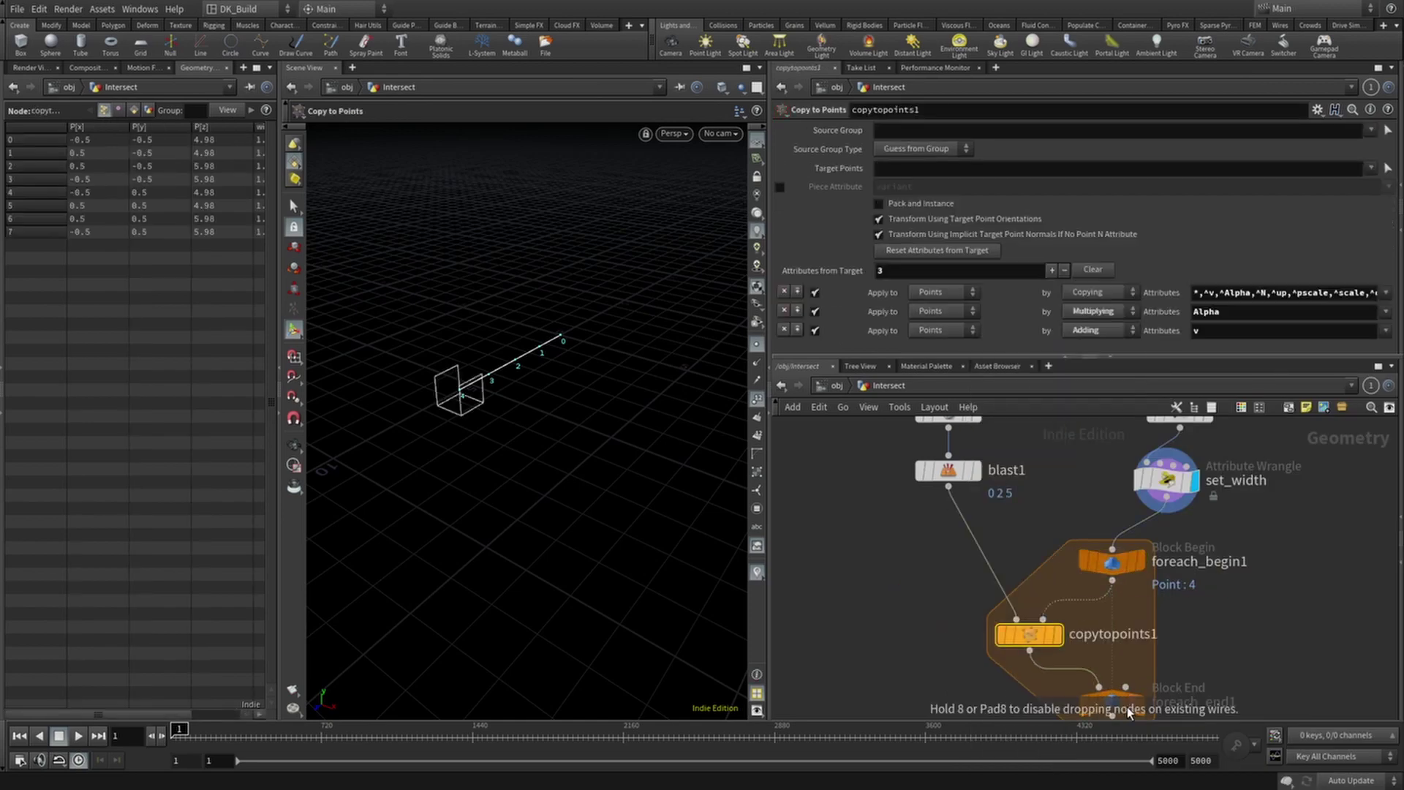
left_click(1110, 454)
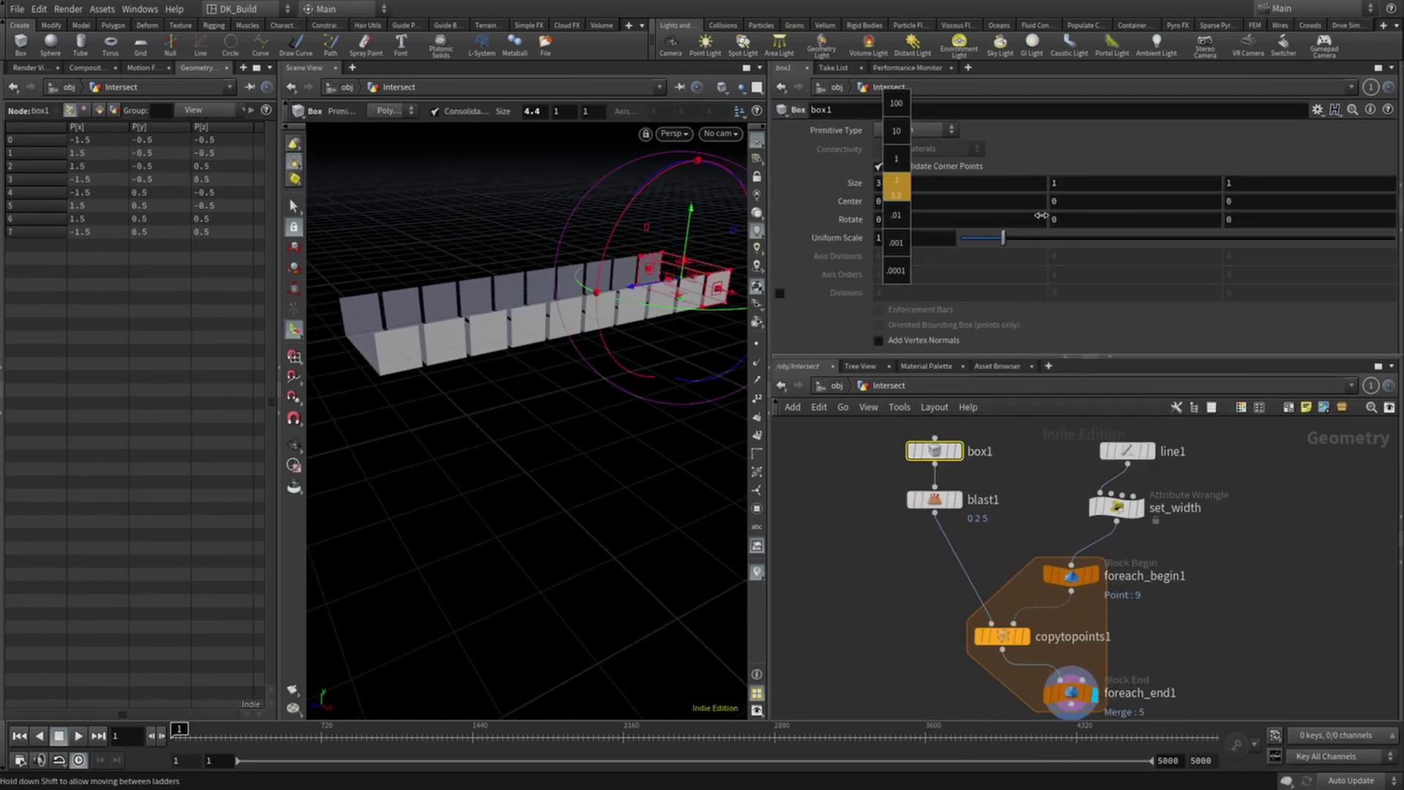
Step: Drive the box Size from point("../begin/",0,"width",0) and rename the loop start to 'begin'
right_click(883, 183)
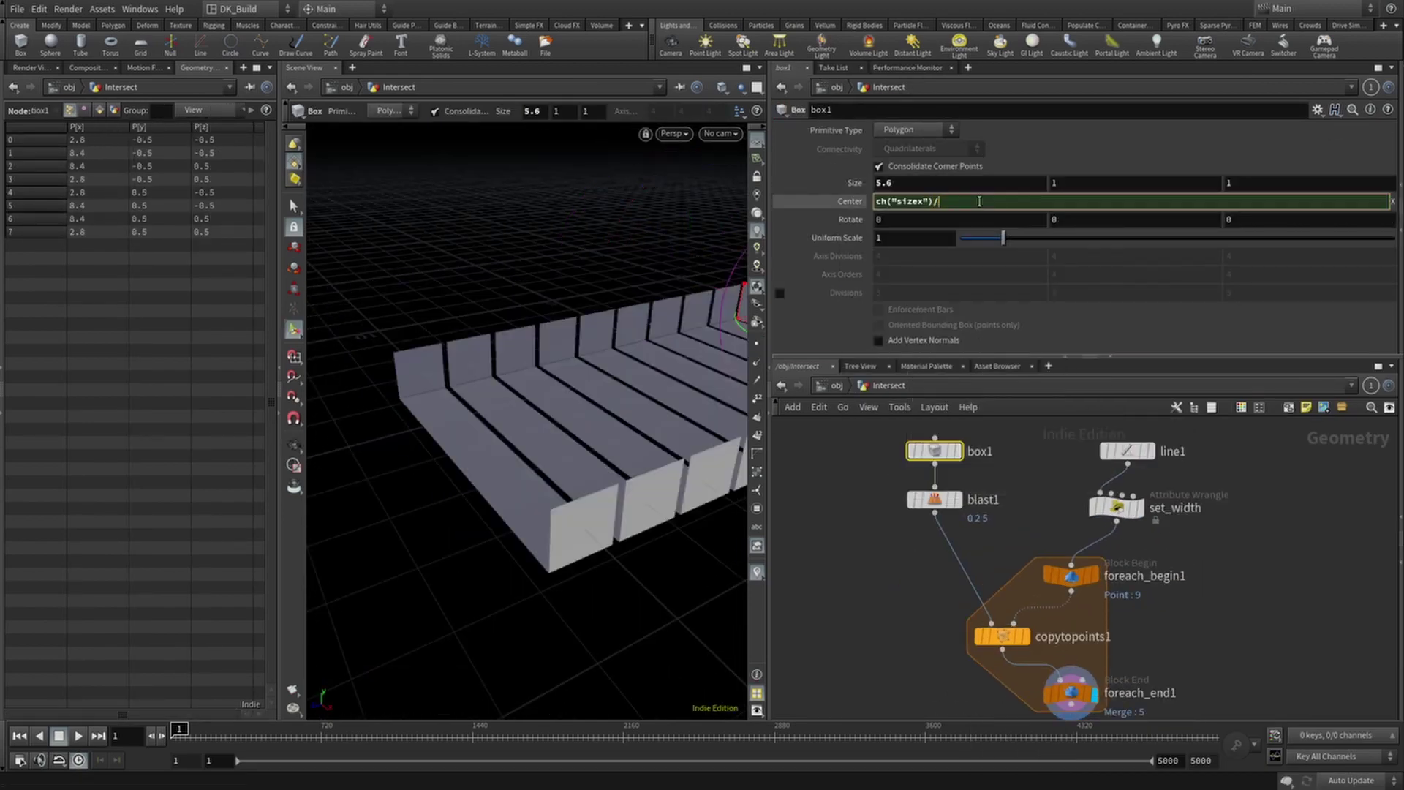
middle_click_drag(885, 182, 929, 187)
double_click(1134, 575)
type("begin")
key("Return")
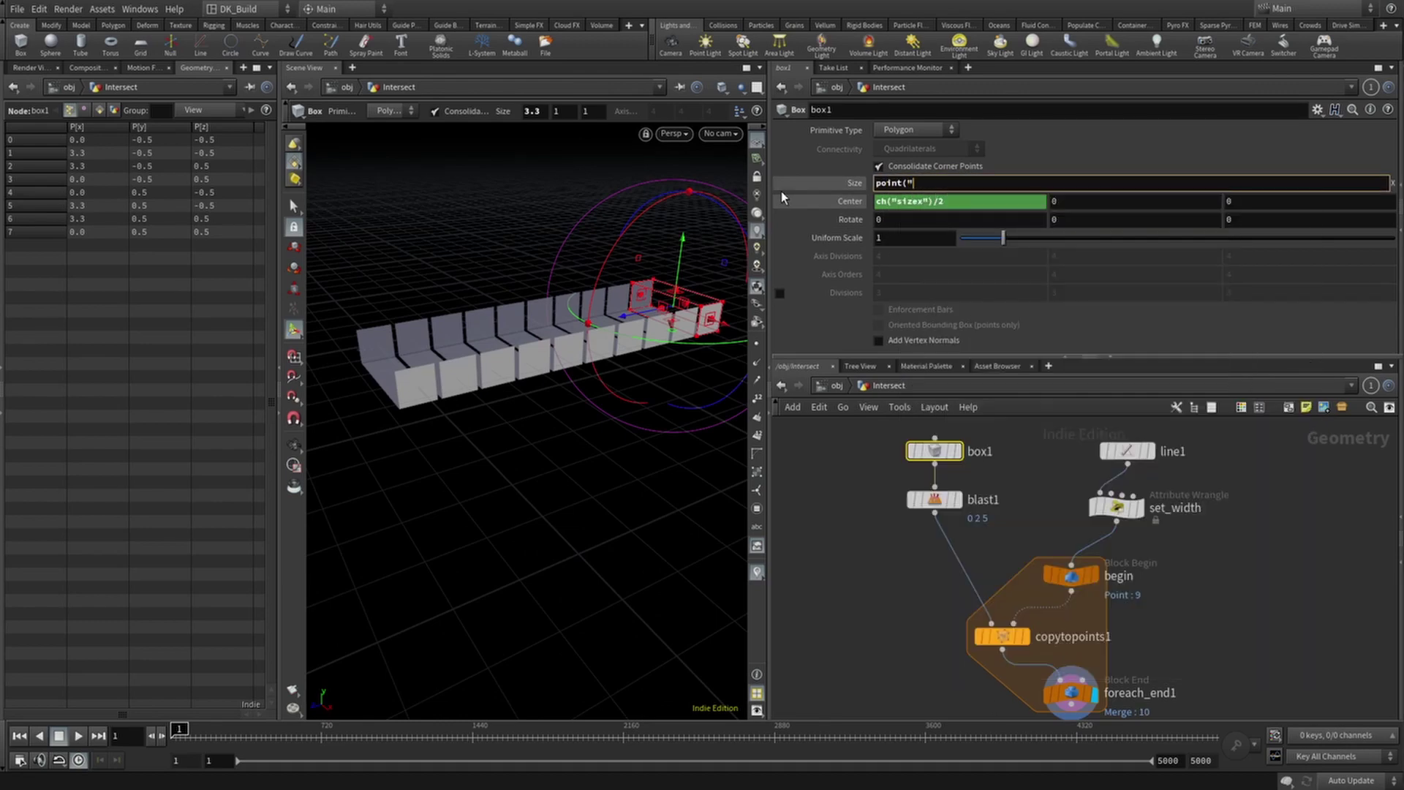
key("Return")
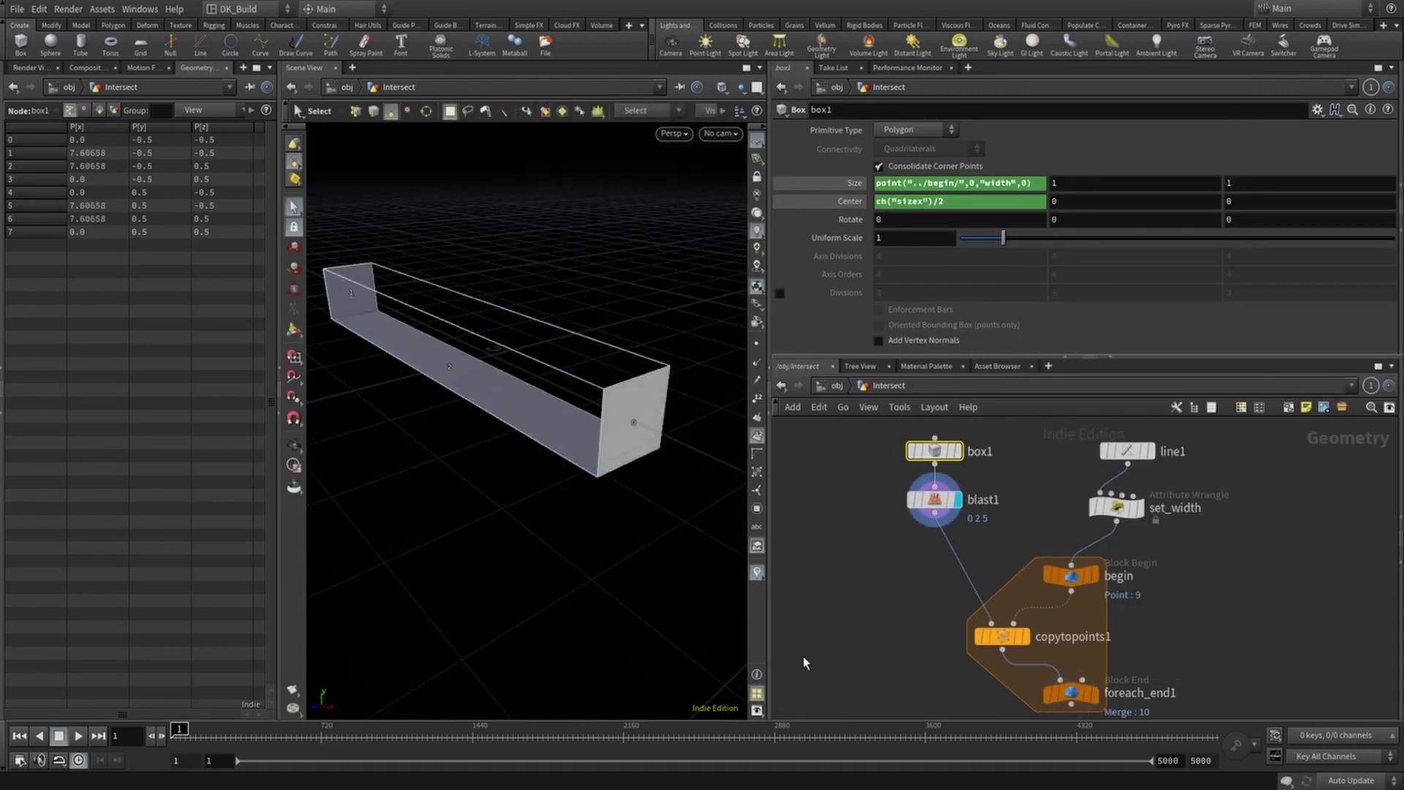
Step: Tidy the loop nodes and display blast2 to isolate one end face
middle_click_drag(898, 619, 930, 541)
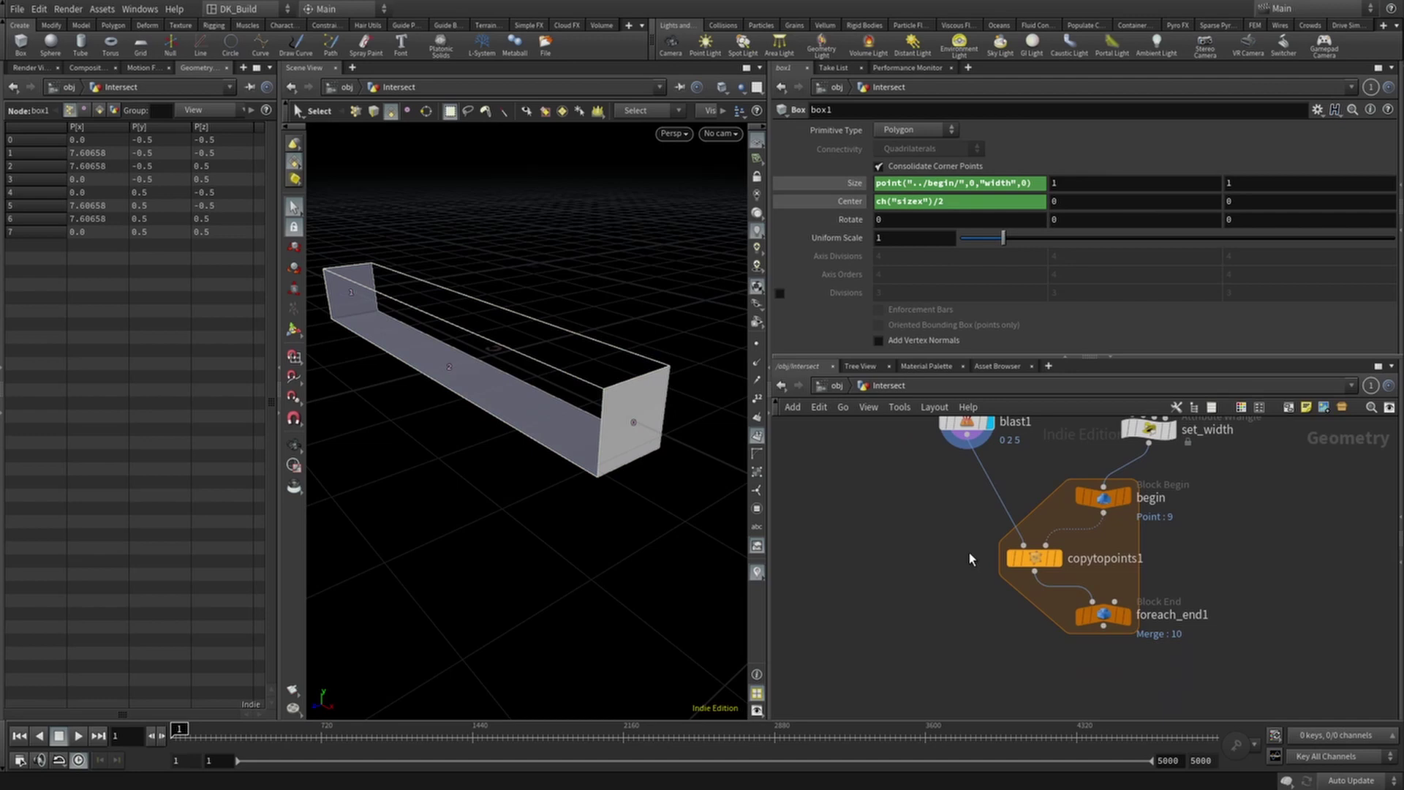
left_click_drag(1027, 562, 1021, 534)
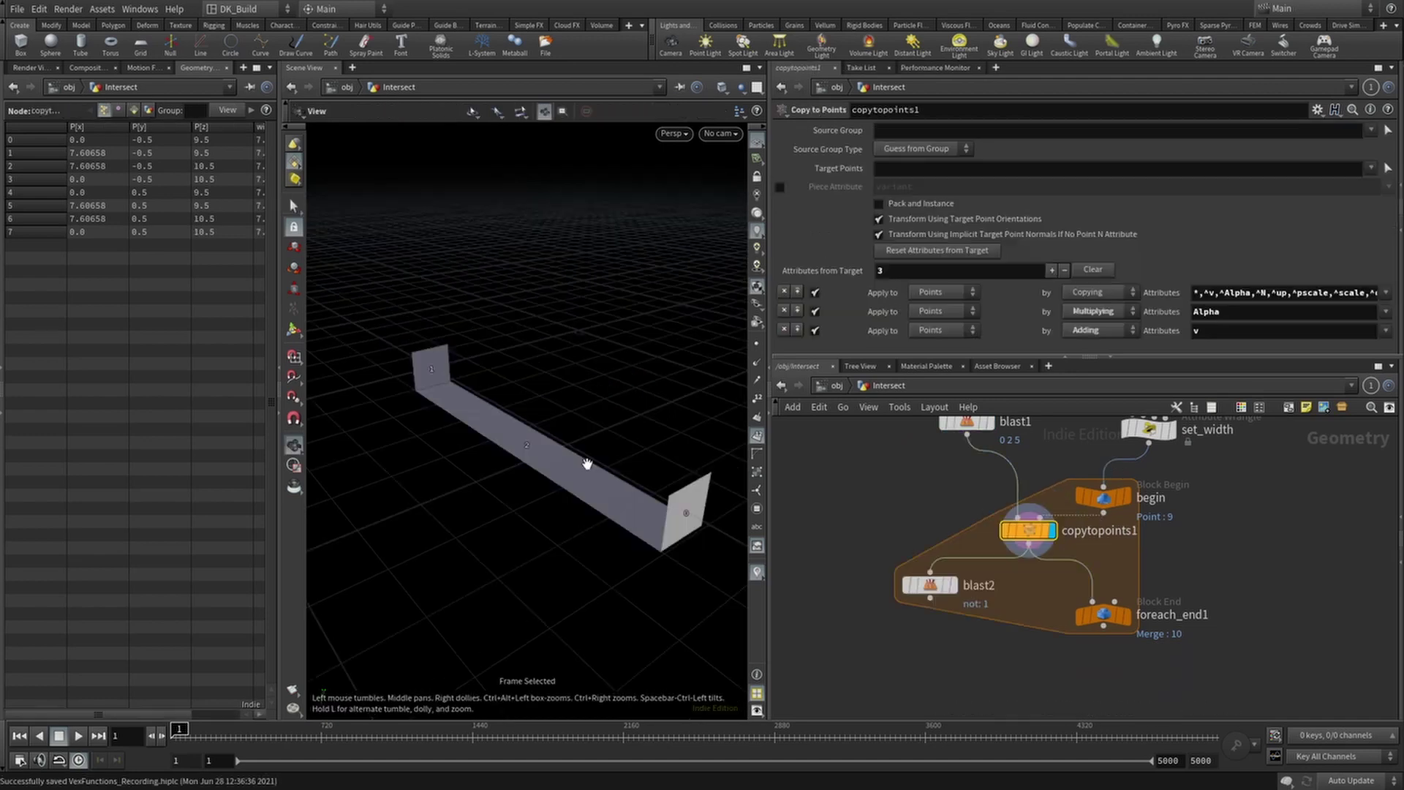
left_click(952, 584)
left_click_drag(433, 420, 452, 360)
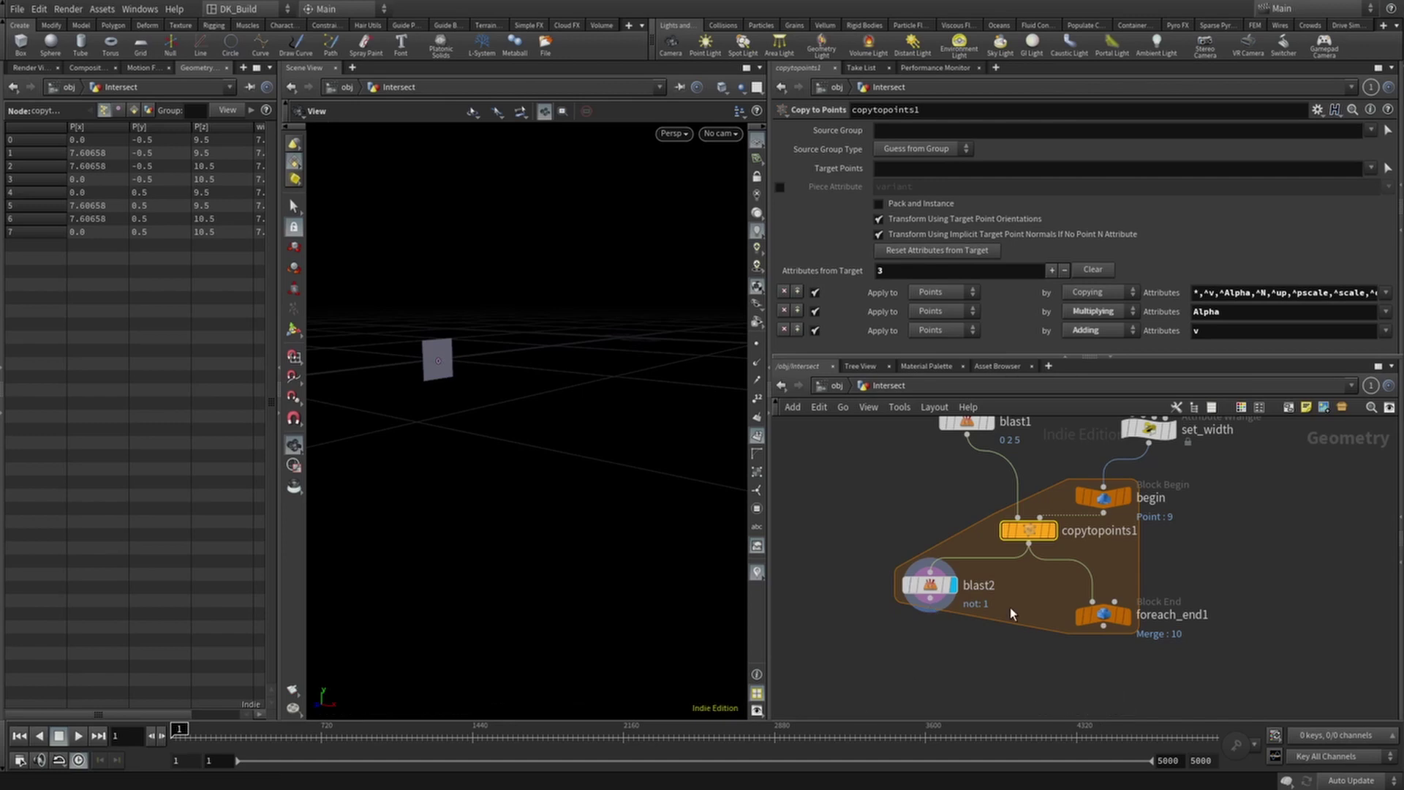
Step: Add a DK Wrangle below blast2 and insert the Utility > Primitive > Replace Prim snippet
scroll(950, 585, "up", 2)
key("Tab")
type("d")
type("kw")
key("Return")
left_click(970, 549)
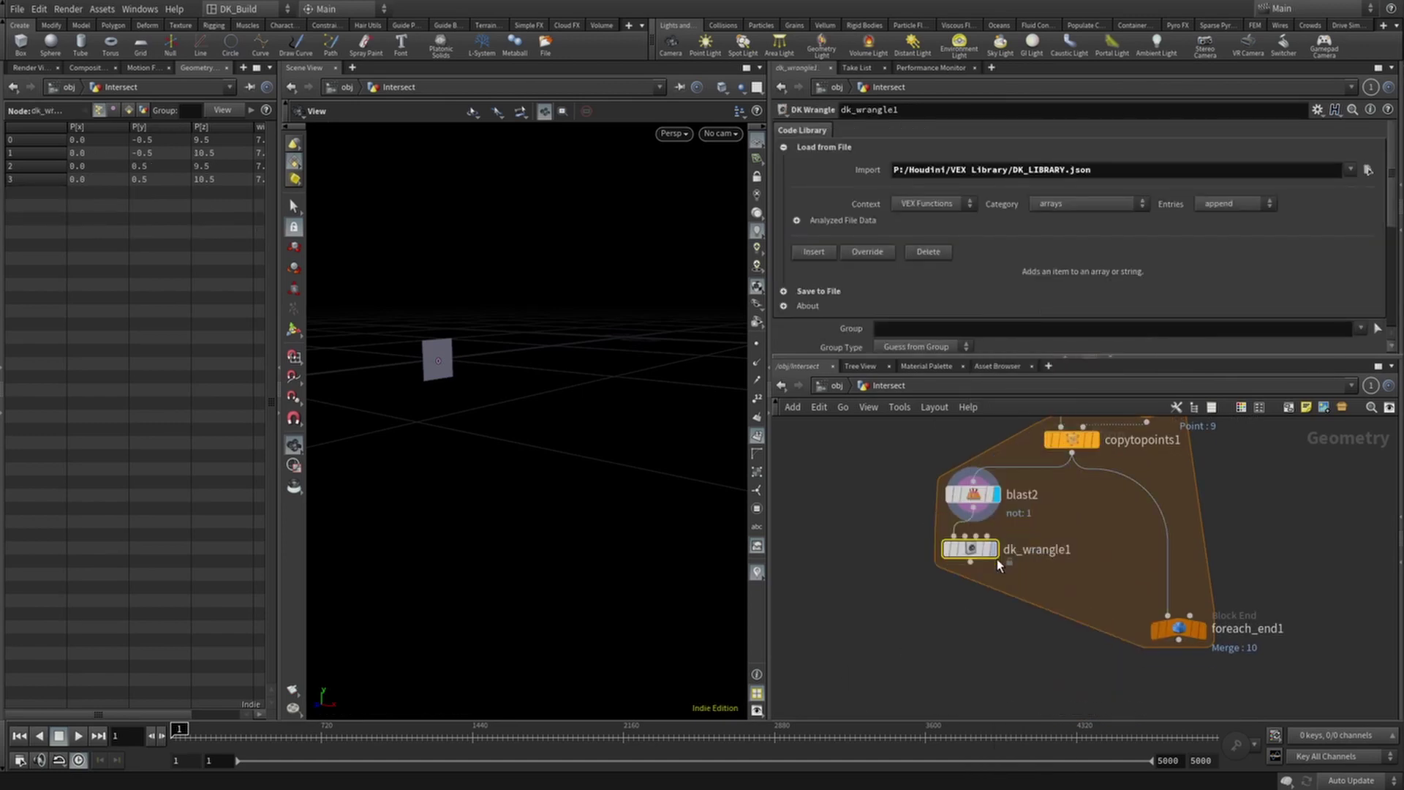
left_click(993, 549)
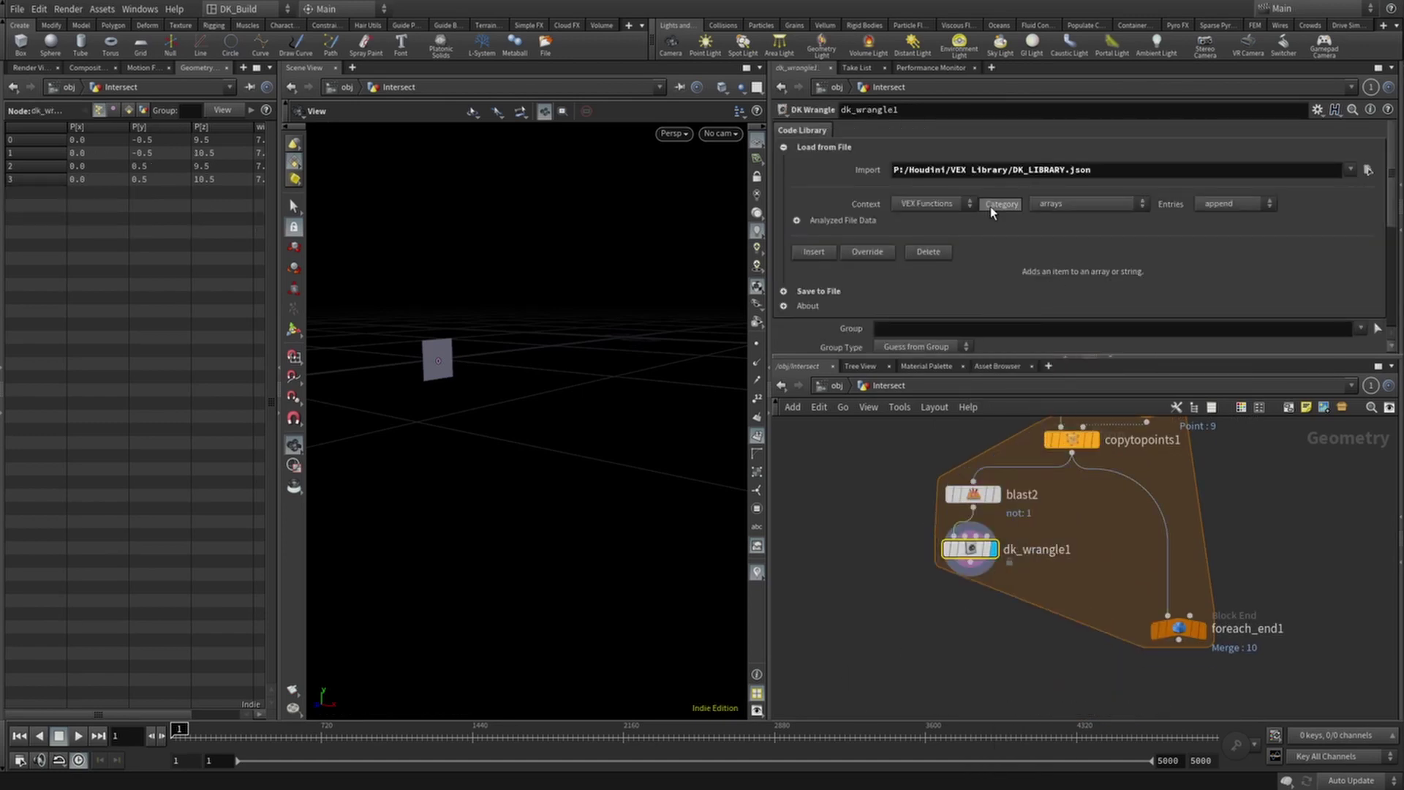
scroll(990, 210, "down", 1)
left_click(937, 186)
left_click(934, 231)
left_click(1059, 185)
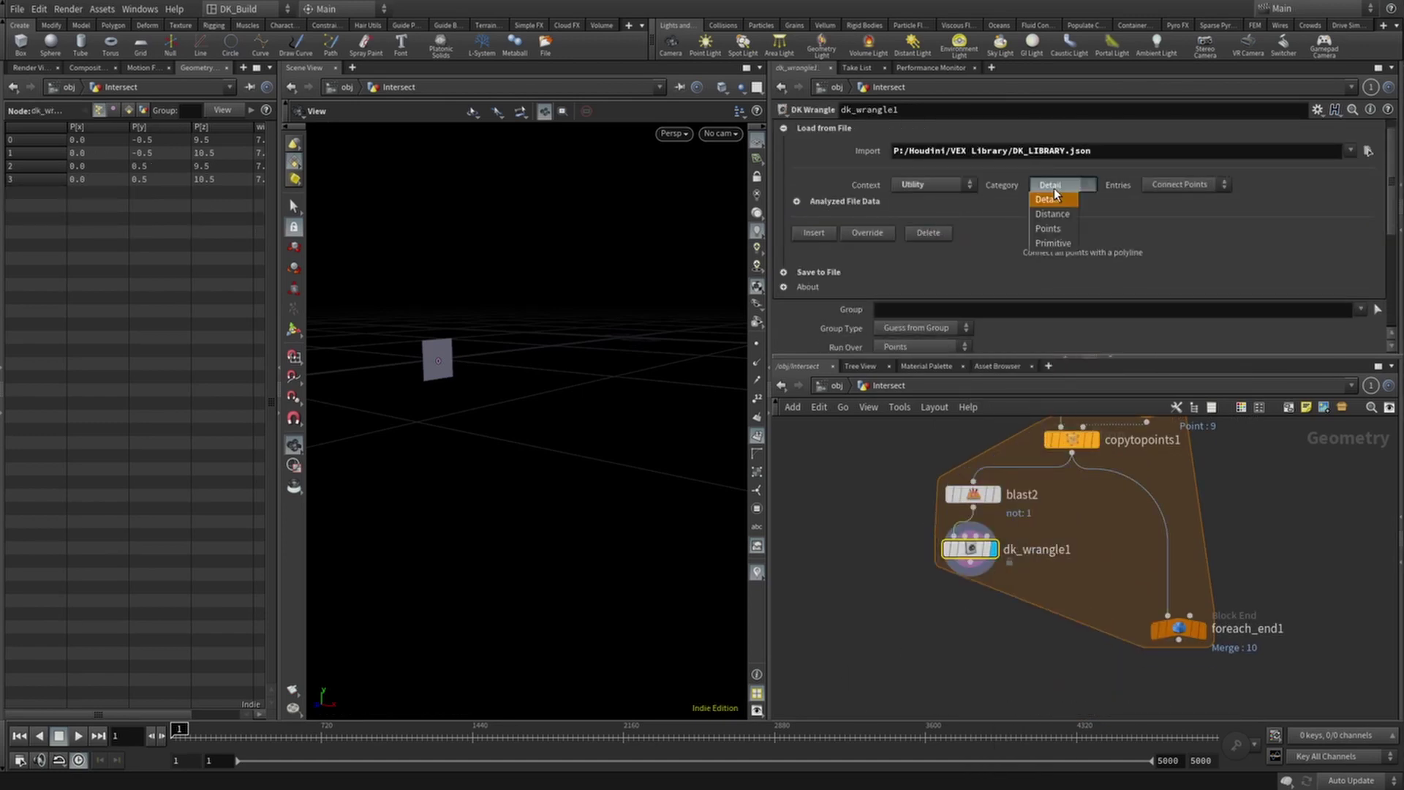
left_click(1059, 241)
left_click(1198, 185)
left_click(1202, 229)
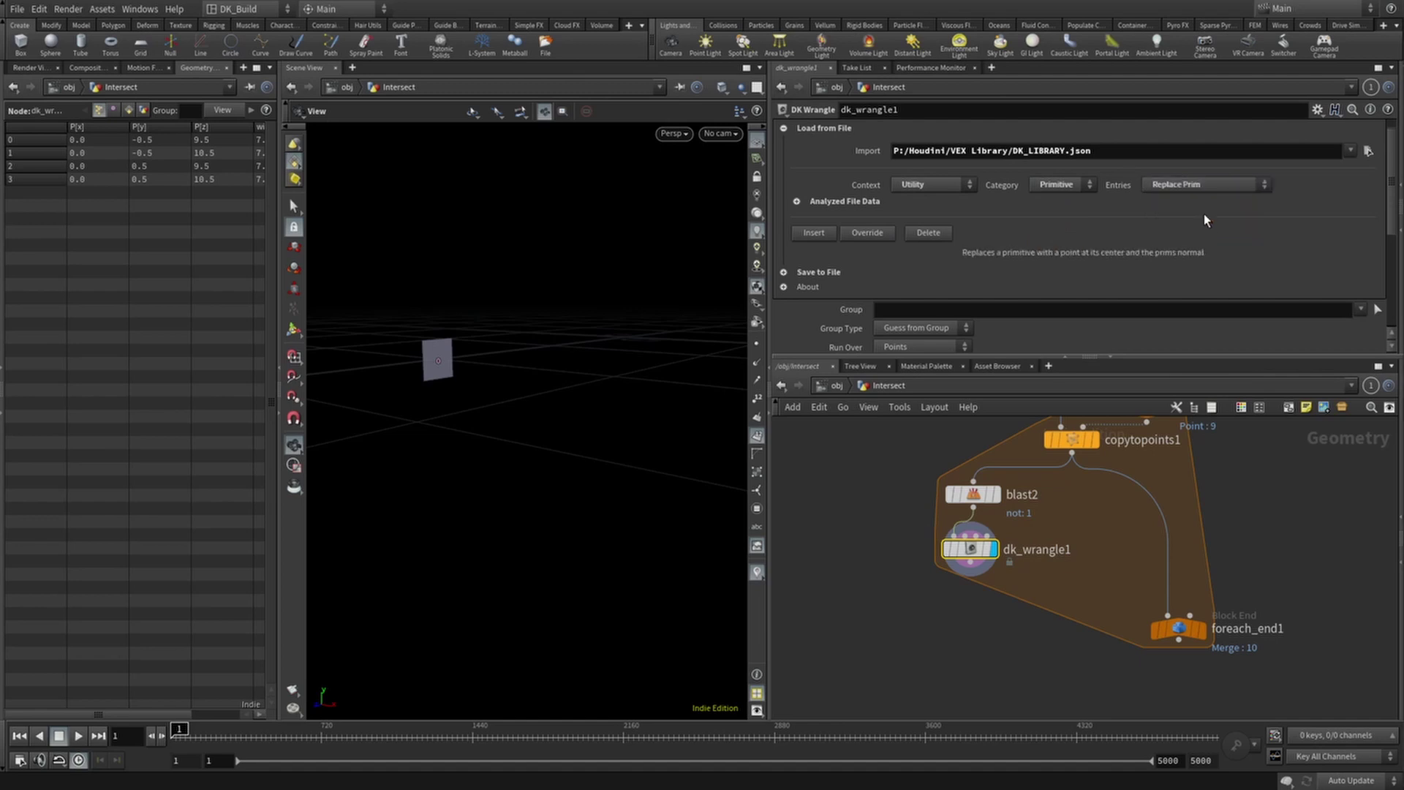
left_click(814, 233)
Step: Template blast2 and display the merged box and marker point through foreach_end1
left_click(1003, 525)
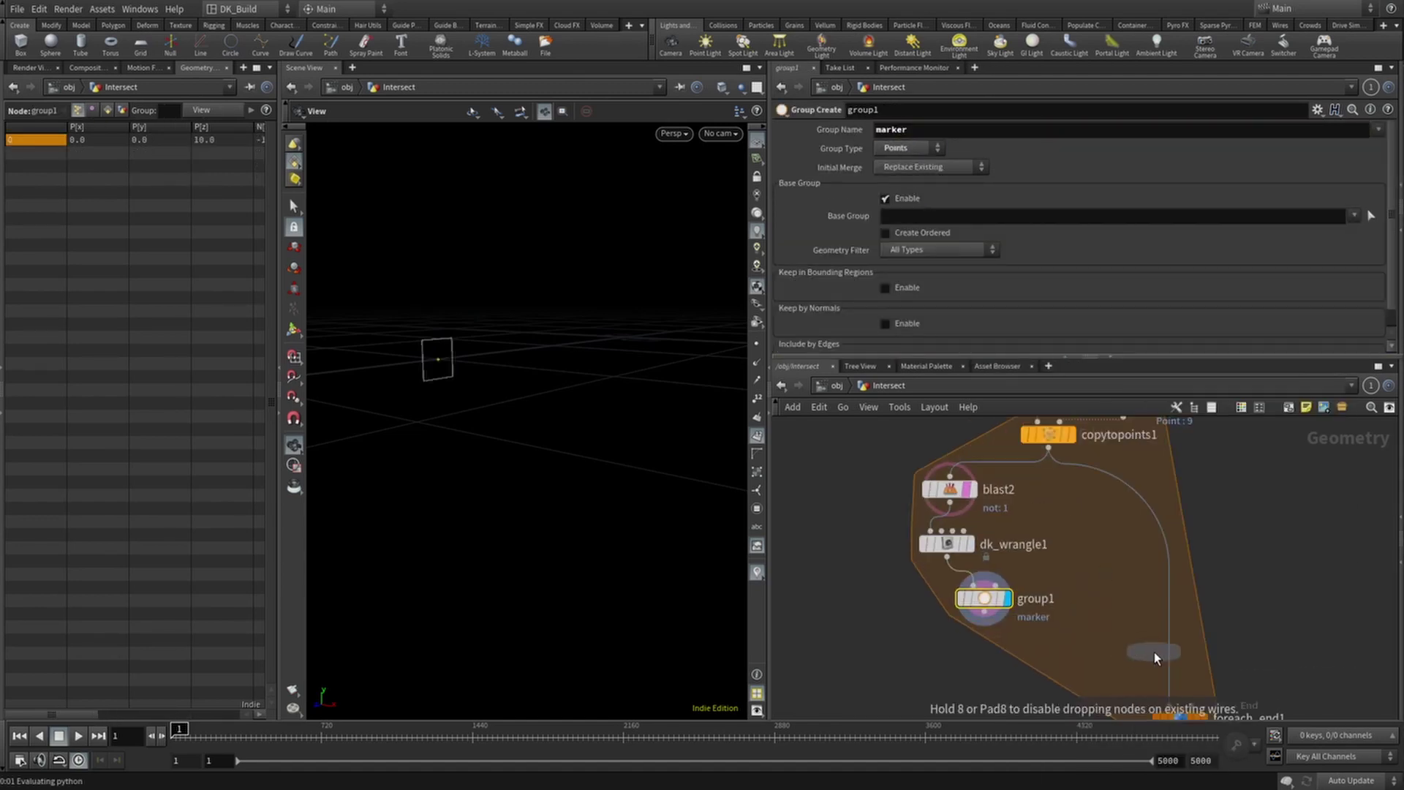
left_click(1081, 664)
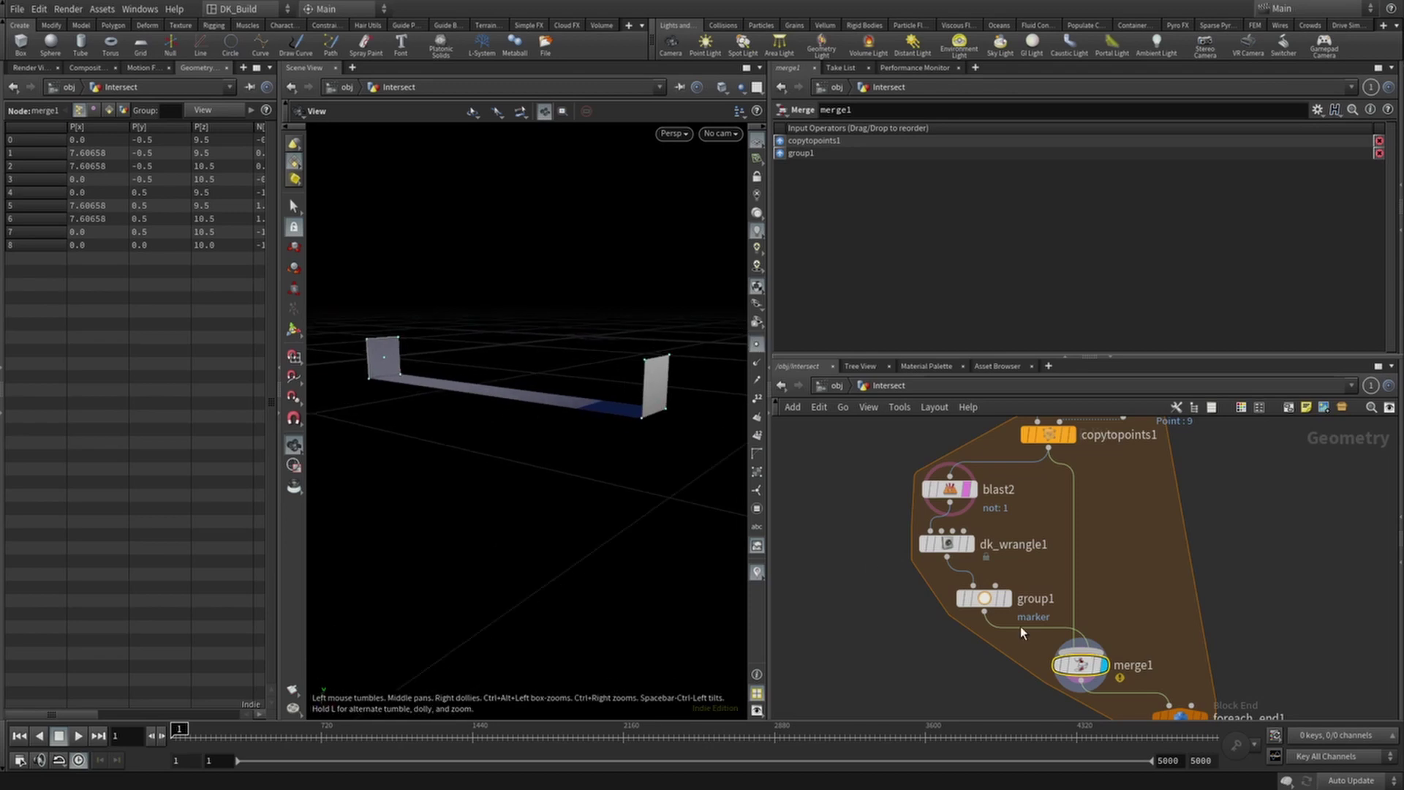
scroll(938, 624, "down", 4)
middle_click_drag(903, 611, 861, 491)
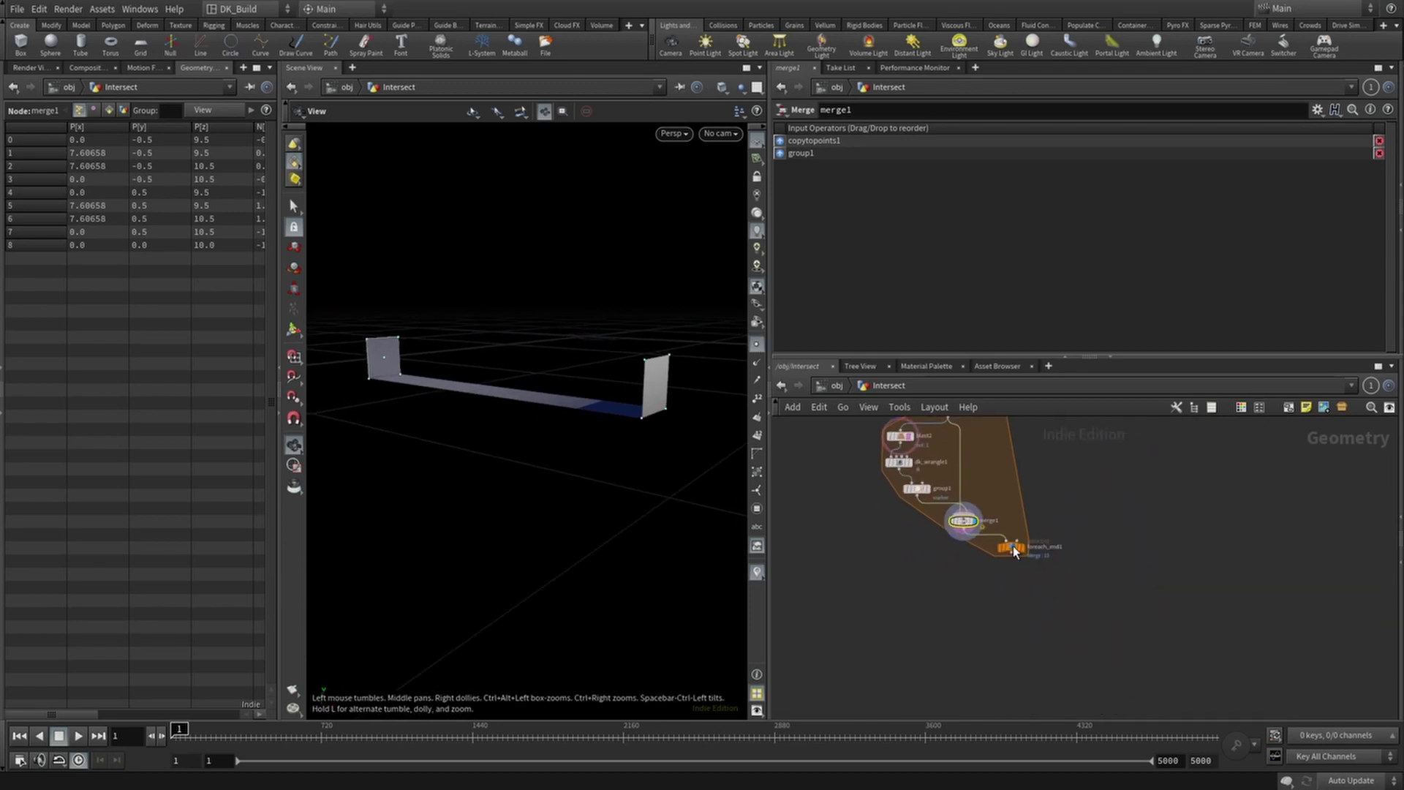
left_click_drag(1015, 552, 1003, 566)
left_click(1011, 560)
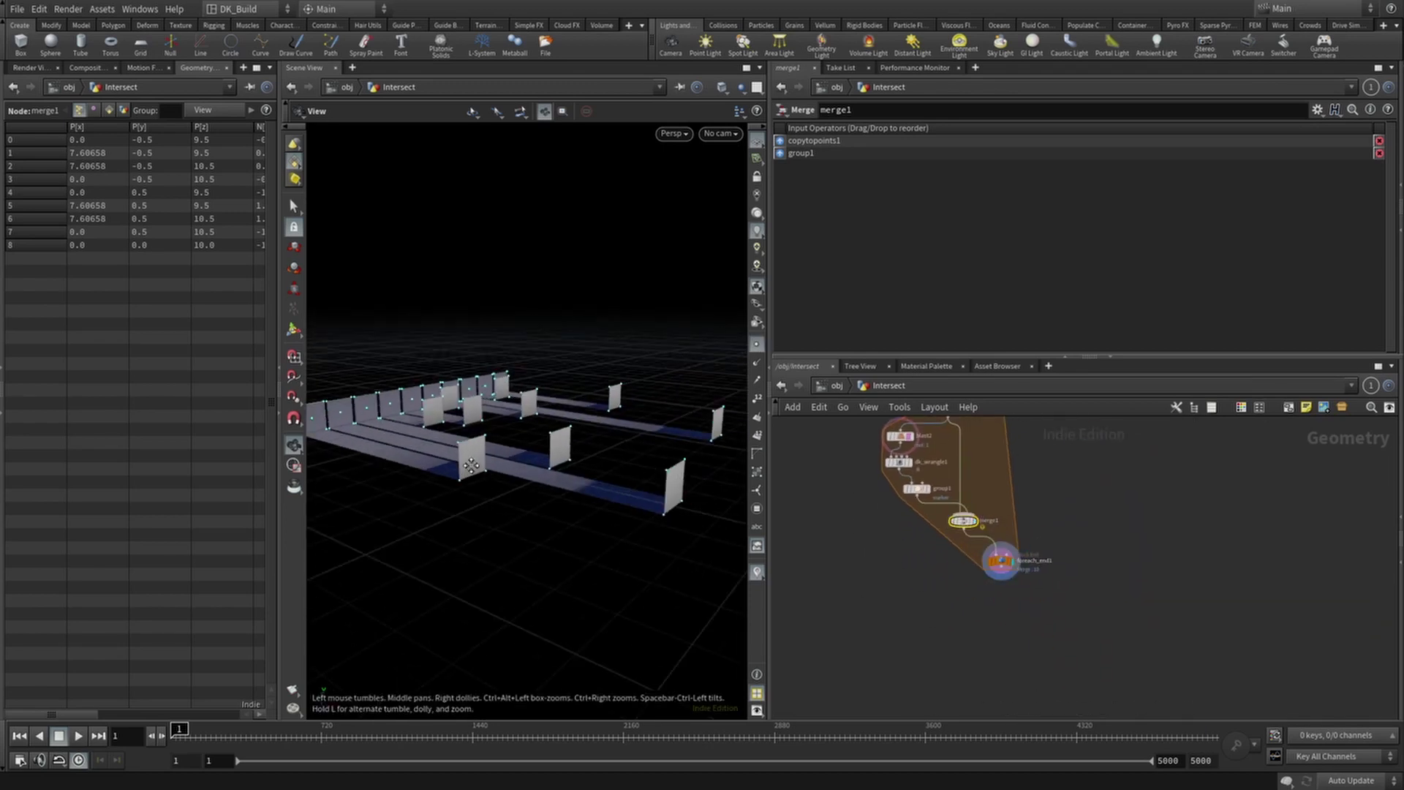
left_click_drag(472, 465, 496, 486)
scroll(1001, 634, "up", 2)
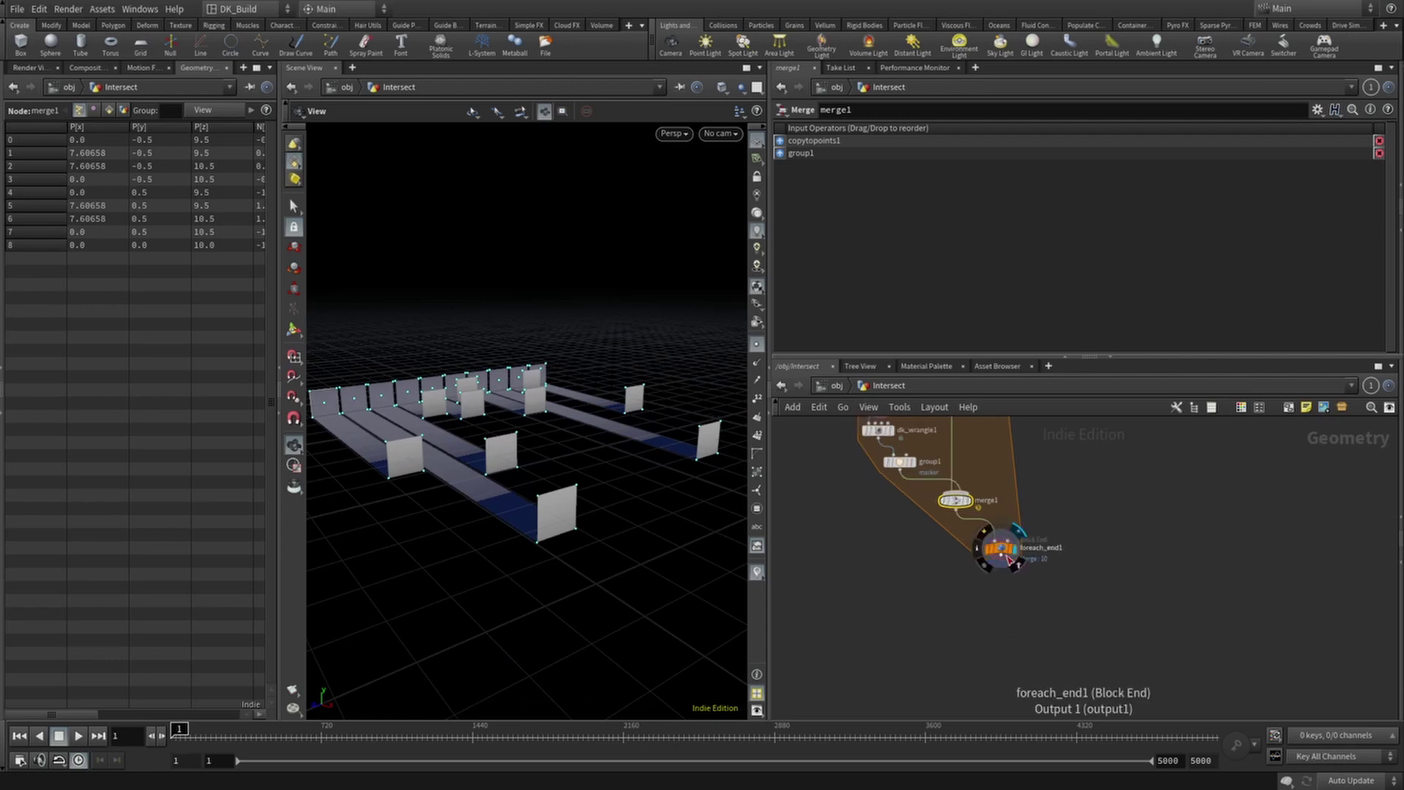
Step: Append an Attribute Wrangle named function_intersect after foreach_end1, limited to group 'marker'
left_click(1006, 556)
key("Tab")
type("aw")
key("Return")
key("Return")
scroll(993, 602, "up", 4)
left_click(1102, 613)
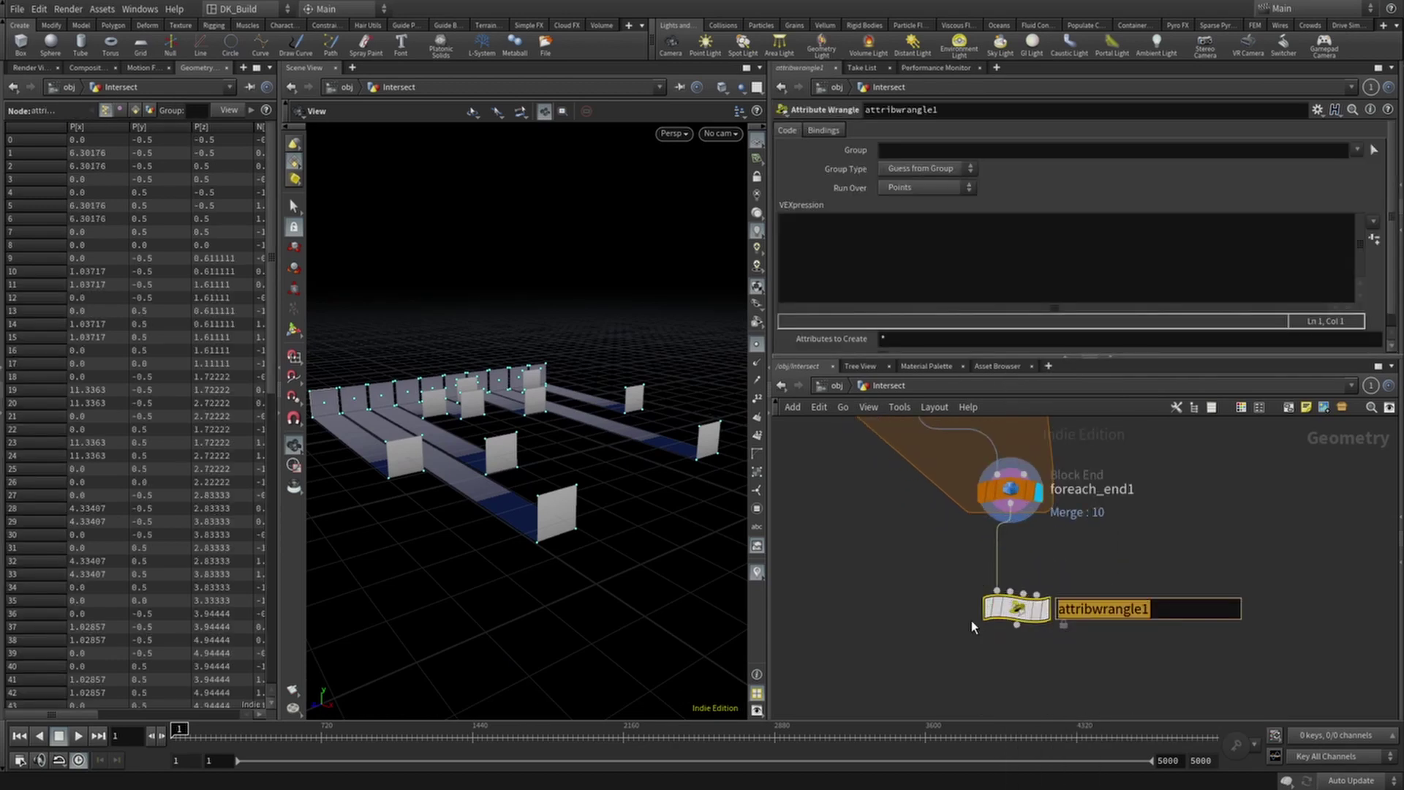
type("function_intersect")
key("Return")
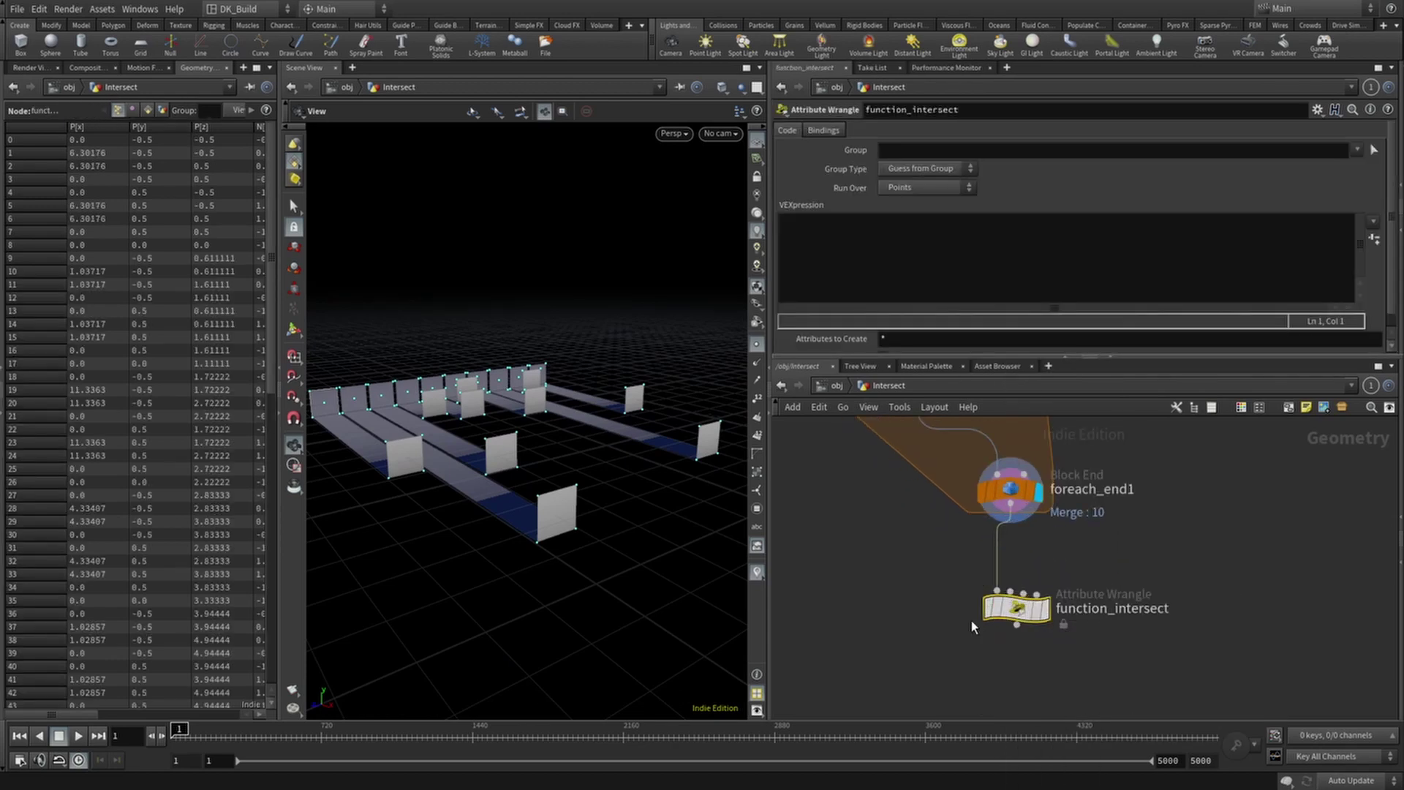
left_click(1053, 575)
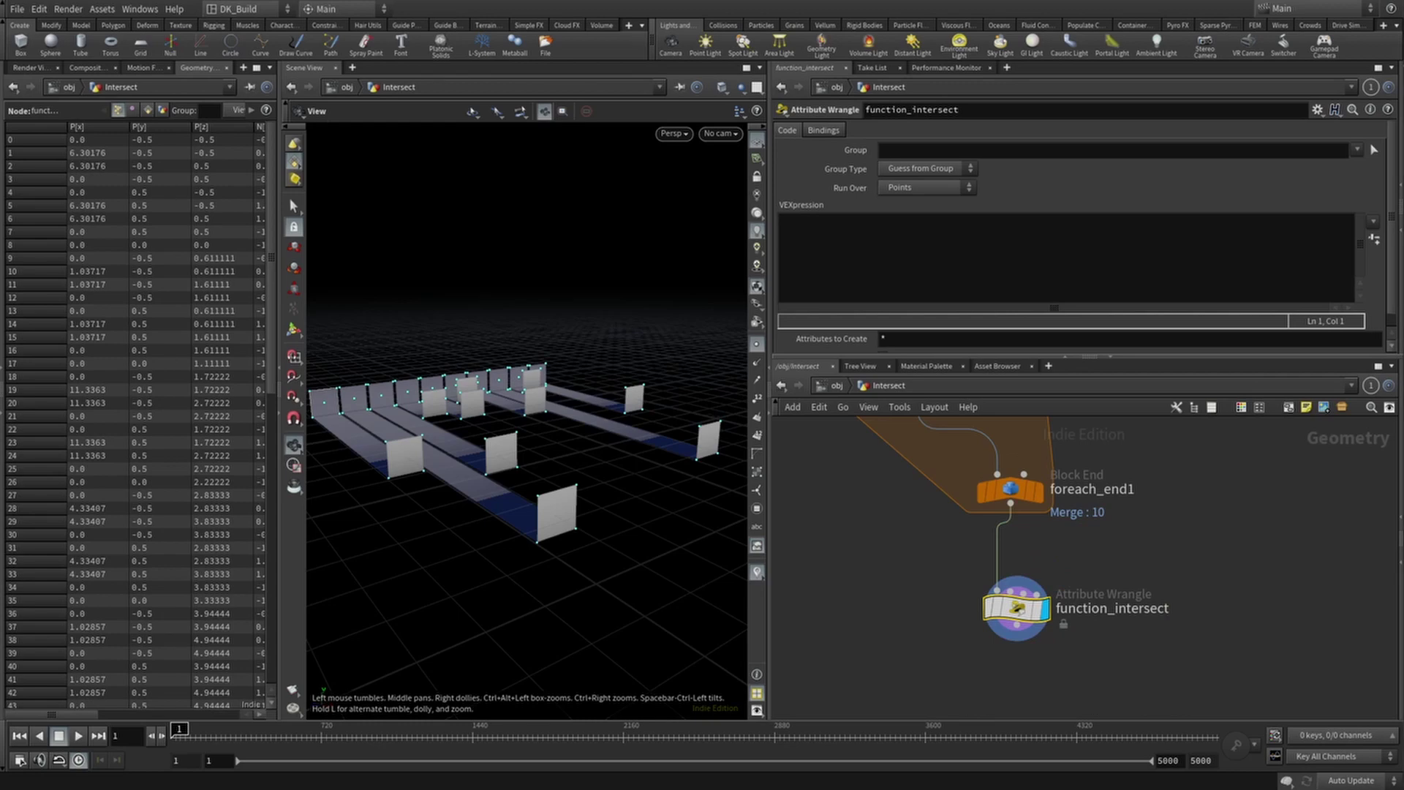
left_click(903, 149)
type("marker")
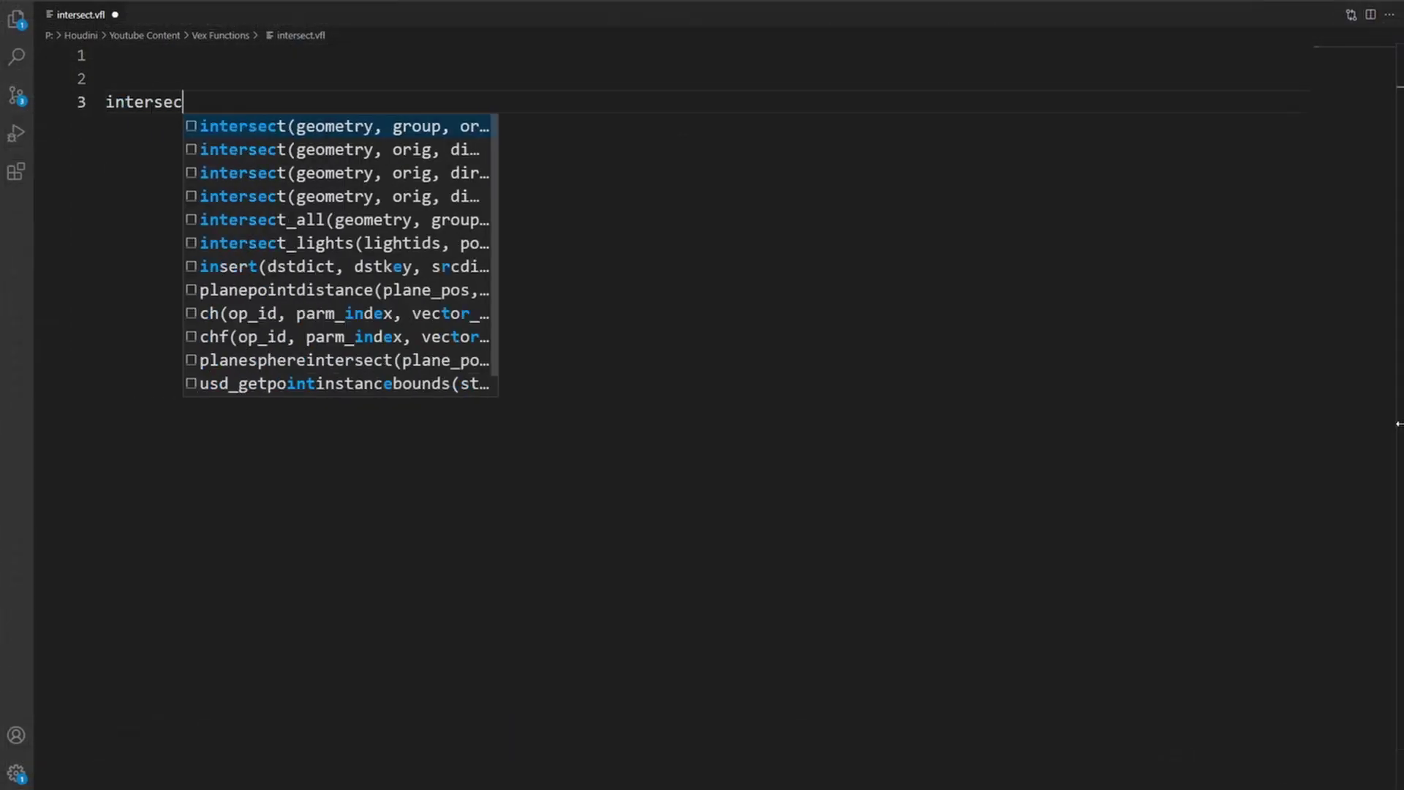
Step: Declare vector pos, uv and float w = ch("w"), storing the intersect() result in int prim
type("t(0,origin,")
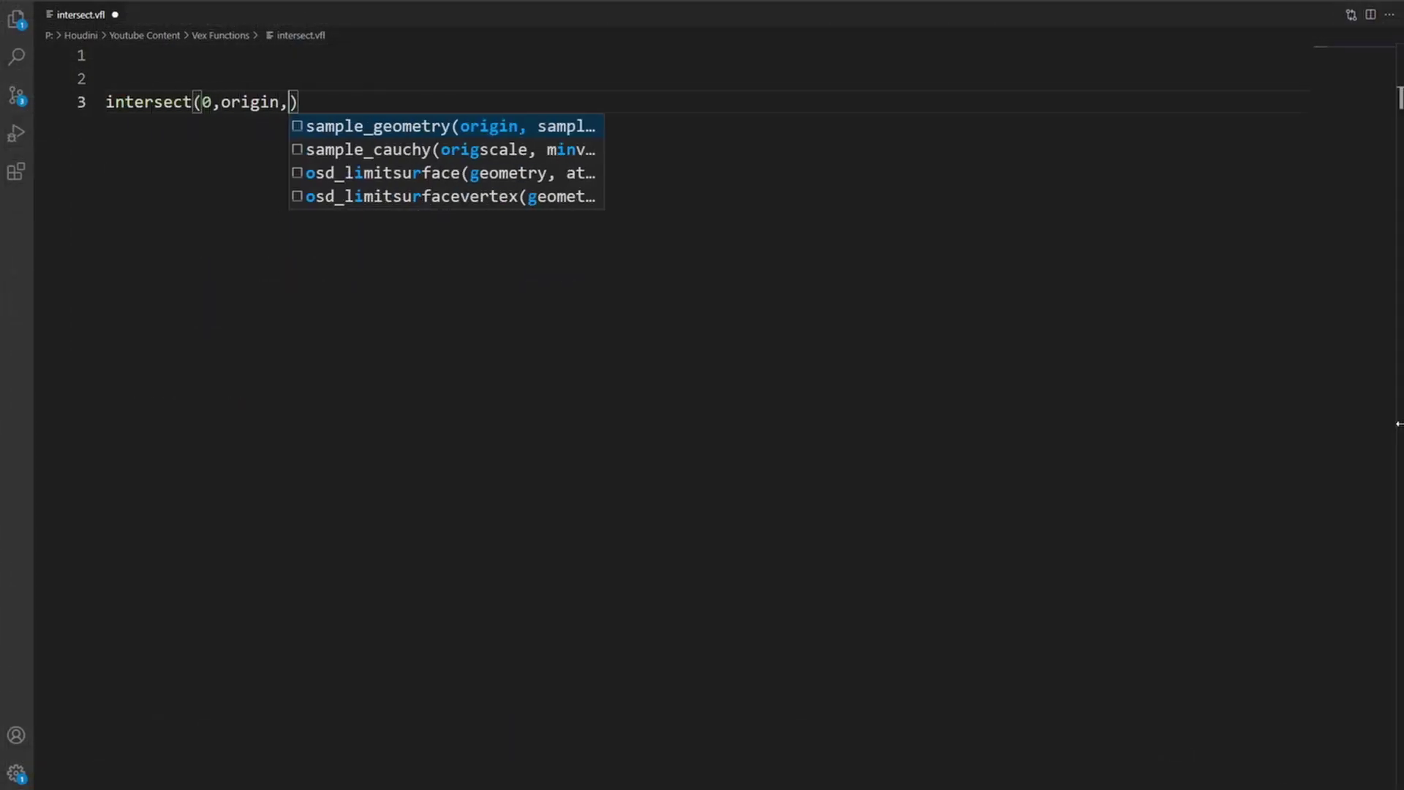
type("direction,pow,uv);")
key("Left")
key("Left")
key("Left")
key("Left")
key("Left")
key("BackSpace")
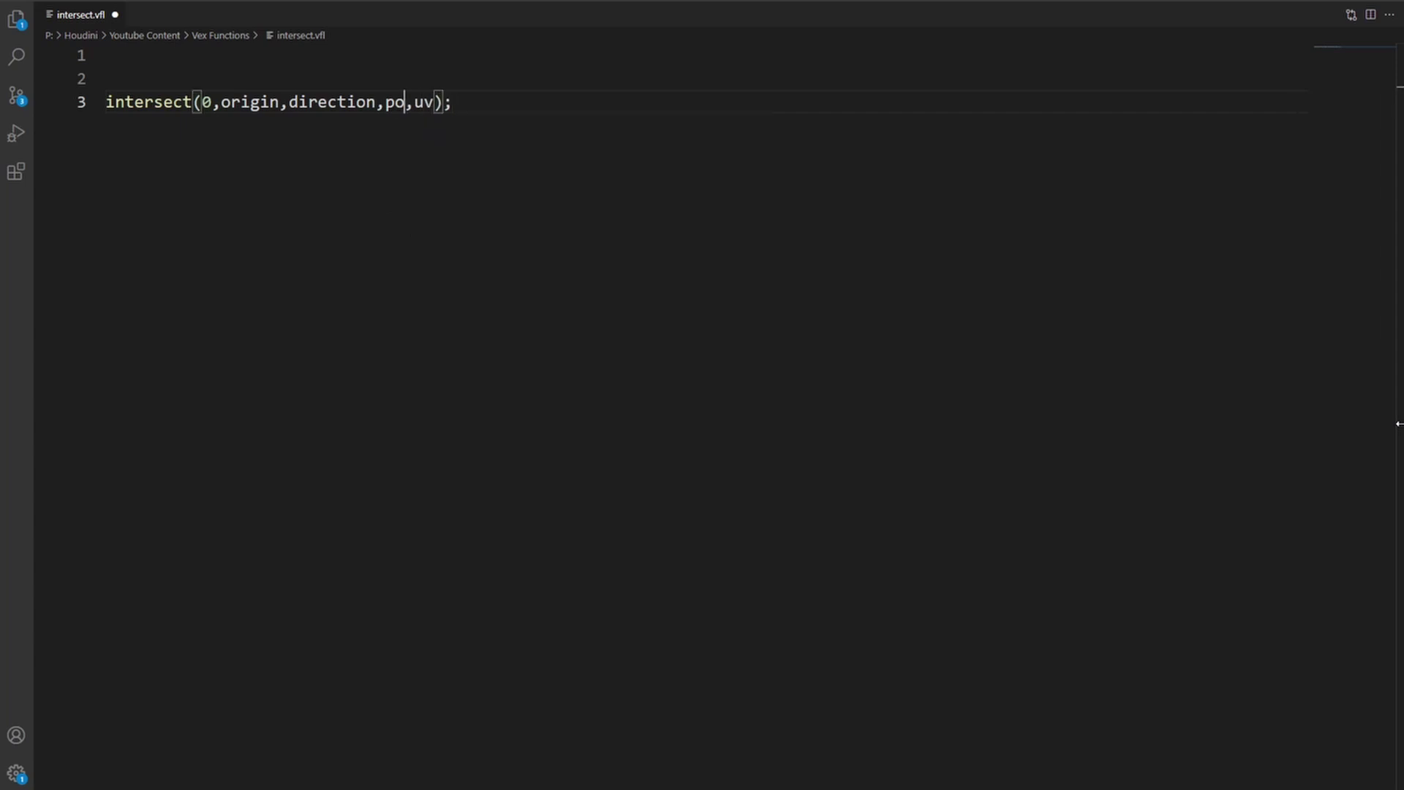
type("s")
key("ctrl+Home")
type("vector pos, uv")
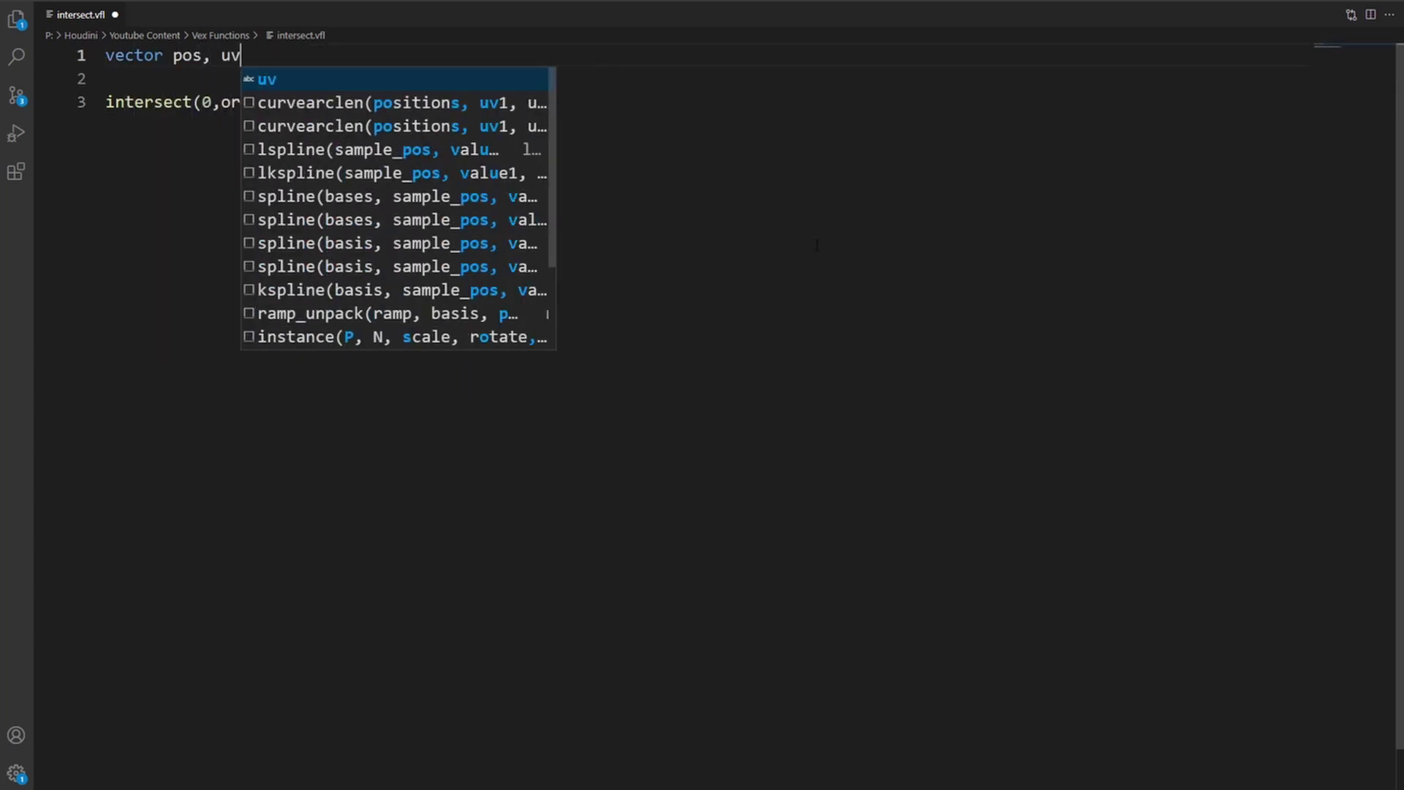
type(";")
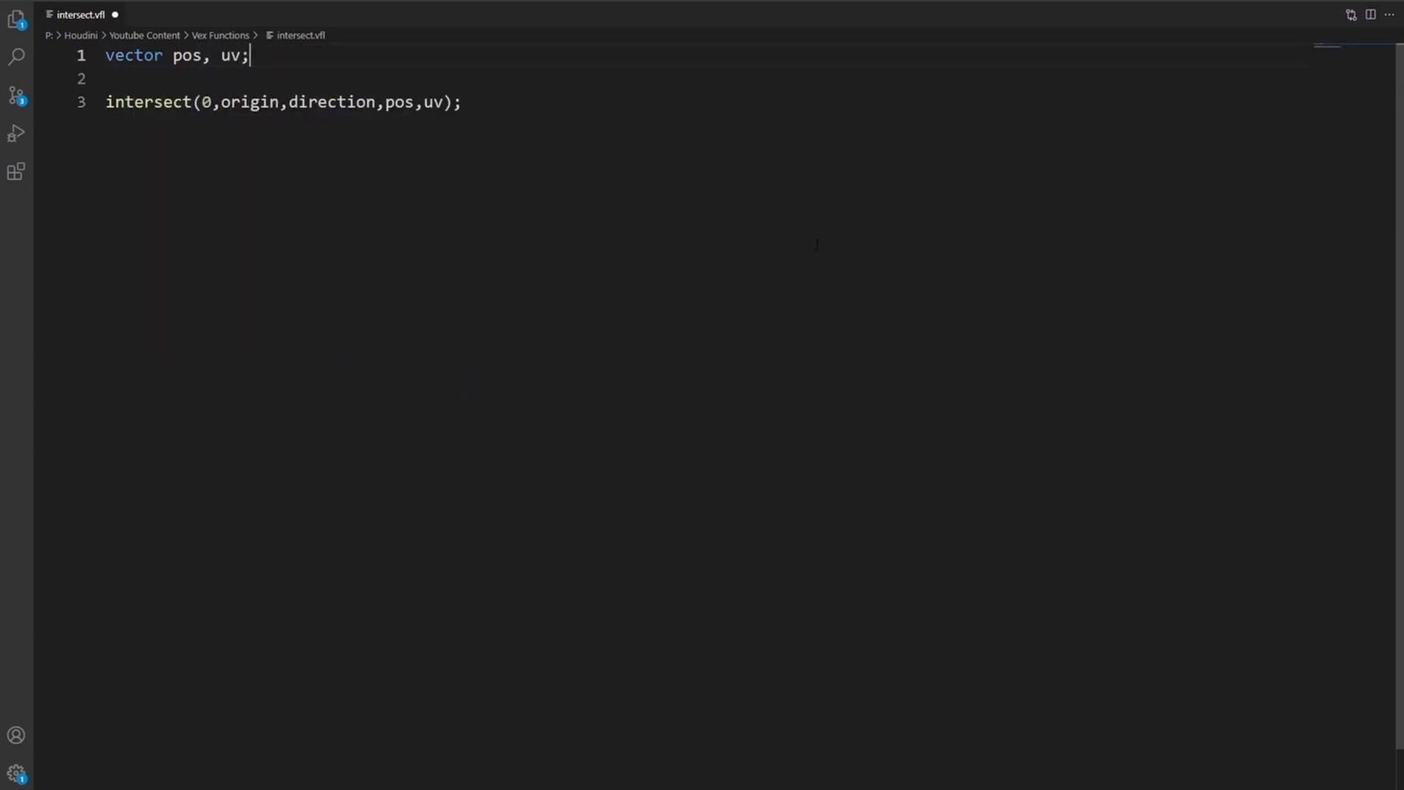
key("Return")
type("float w = ch(\"")
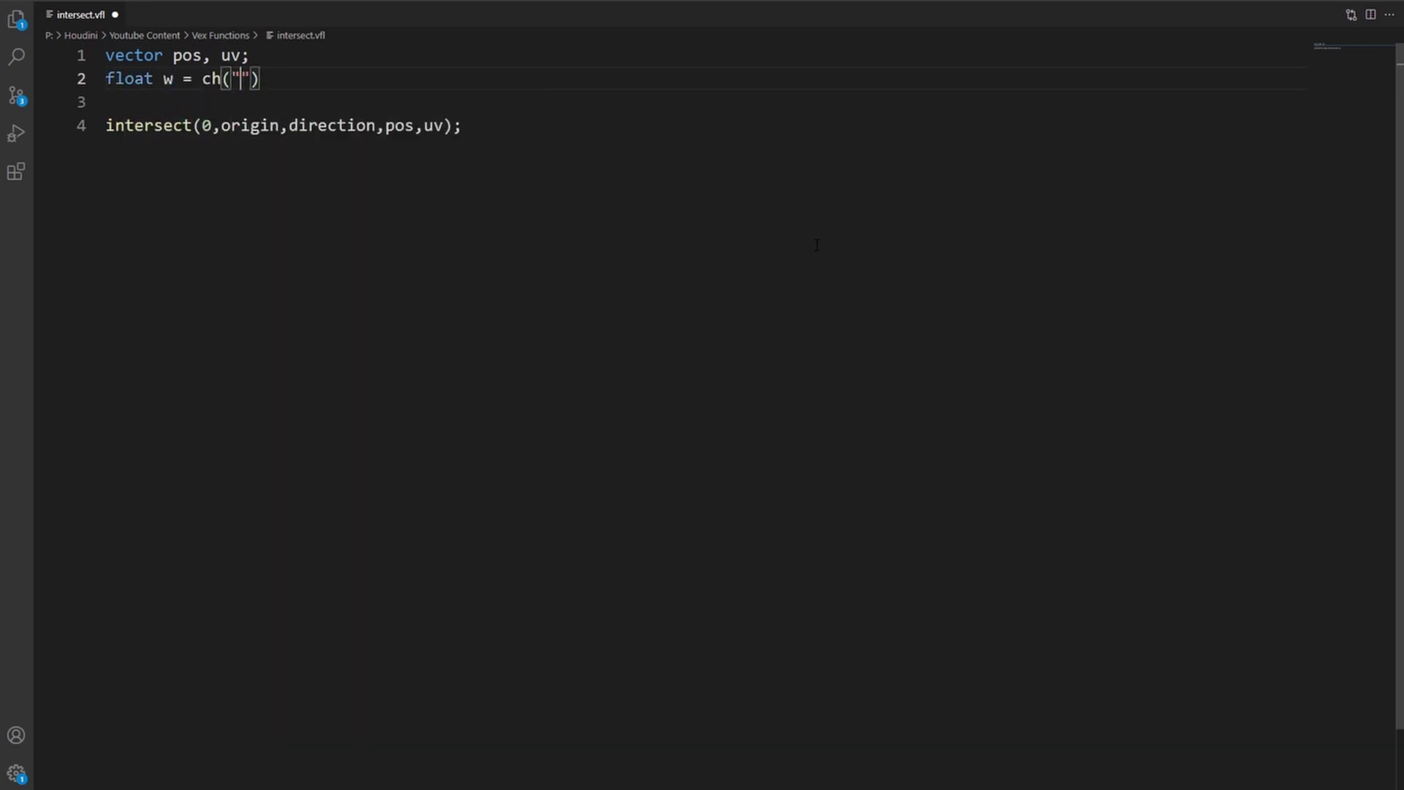
type("w")
key("Right")
type(";")
key("Return")
key("Delete")
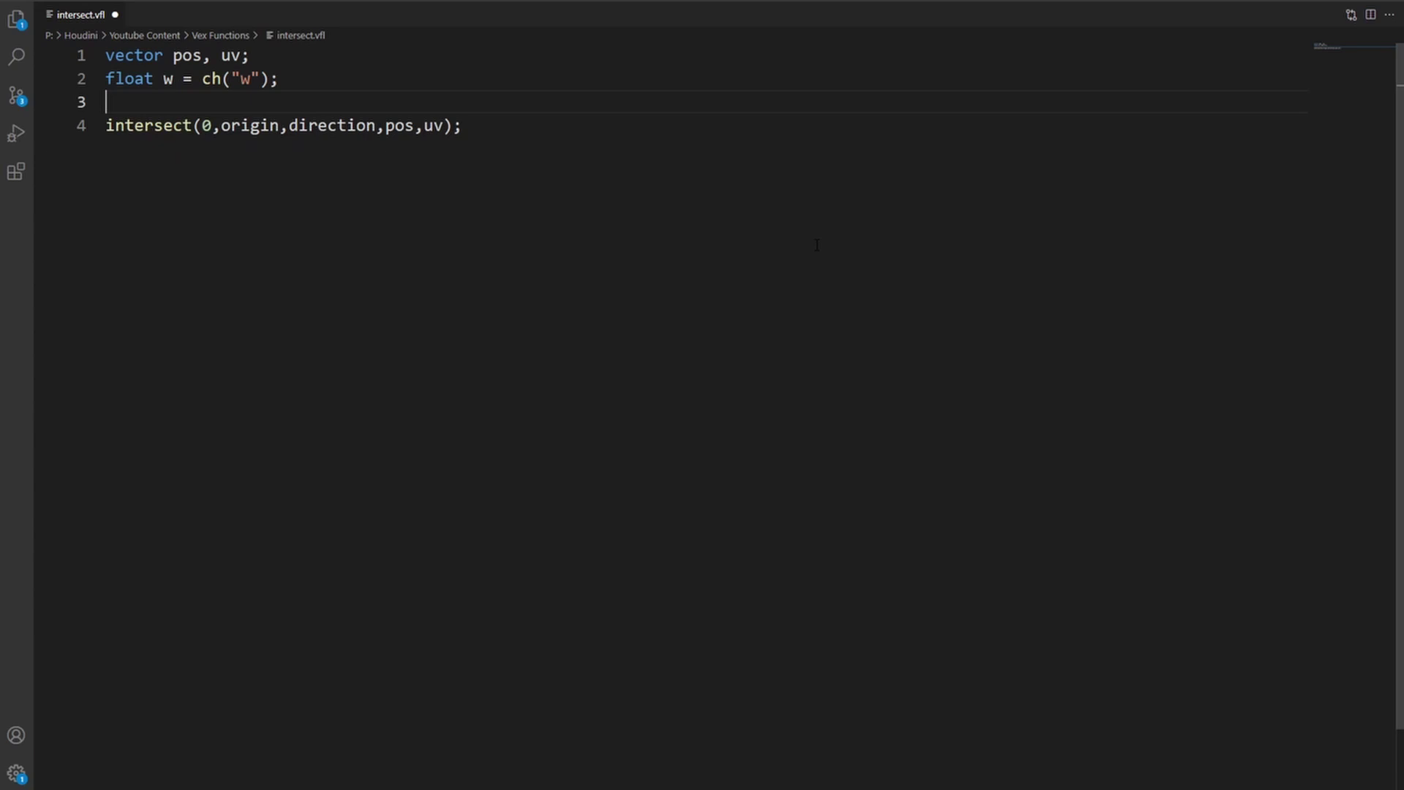
key("Down")
type("int prim =")
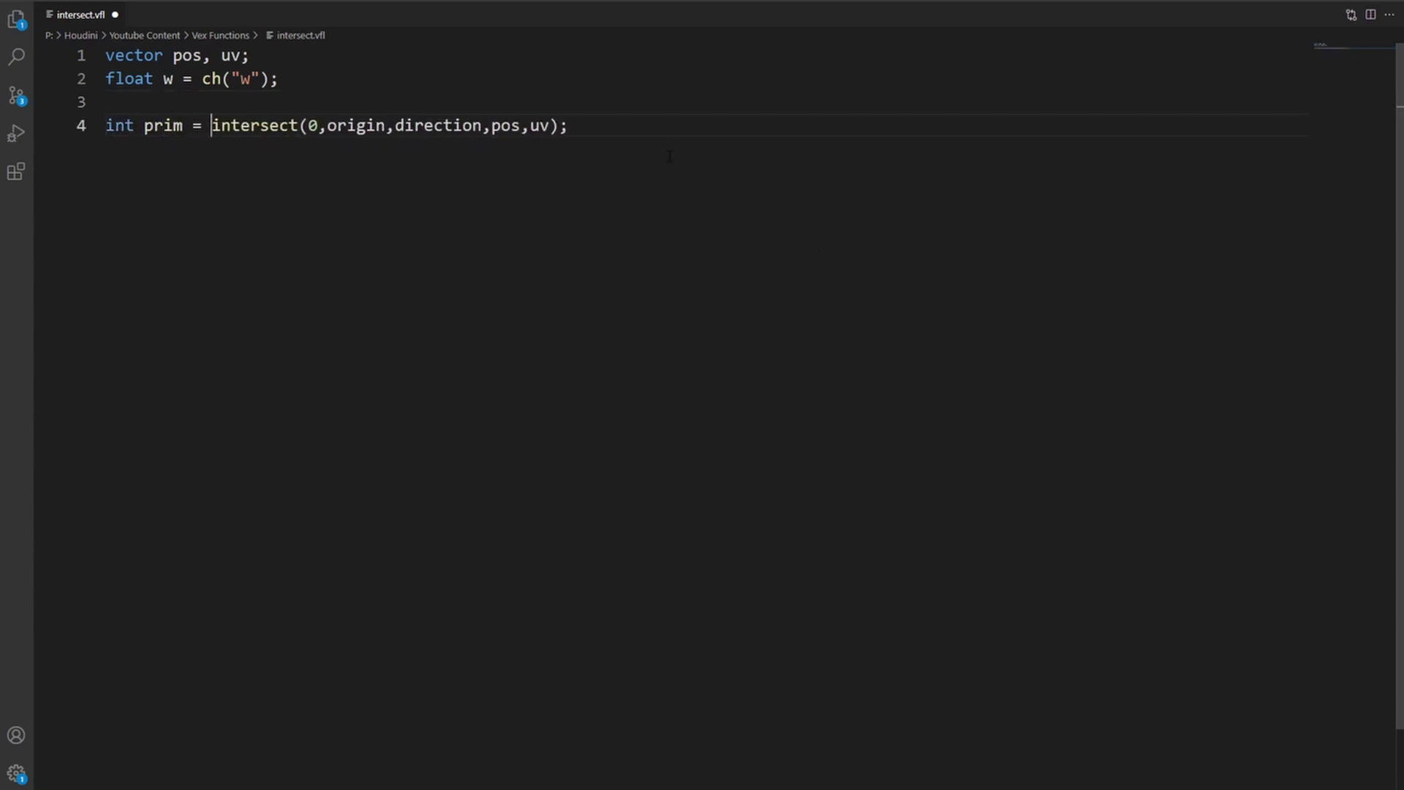
Step: Compute the hit distance, fit it from 0–w to 0–1, and look up colour from the distColor ramp
key("Return")
key("Return")
type("float dist = ")
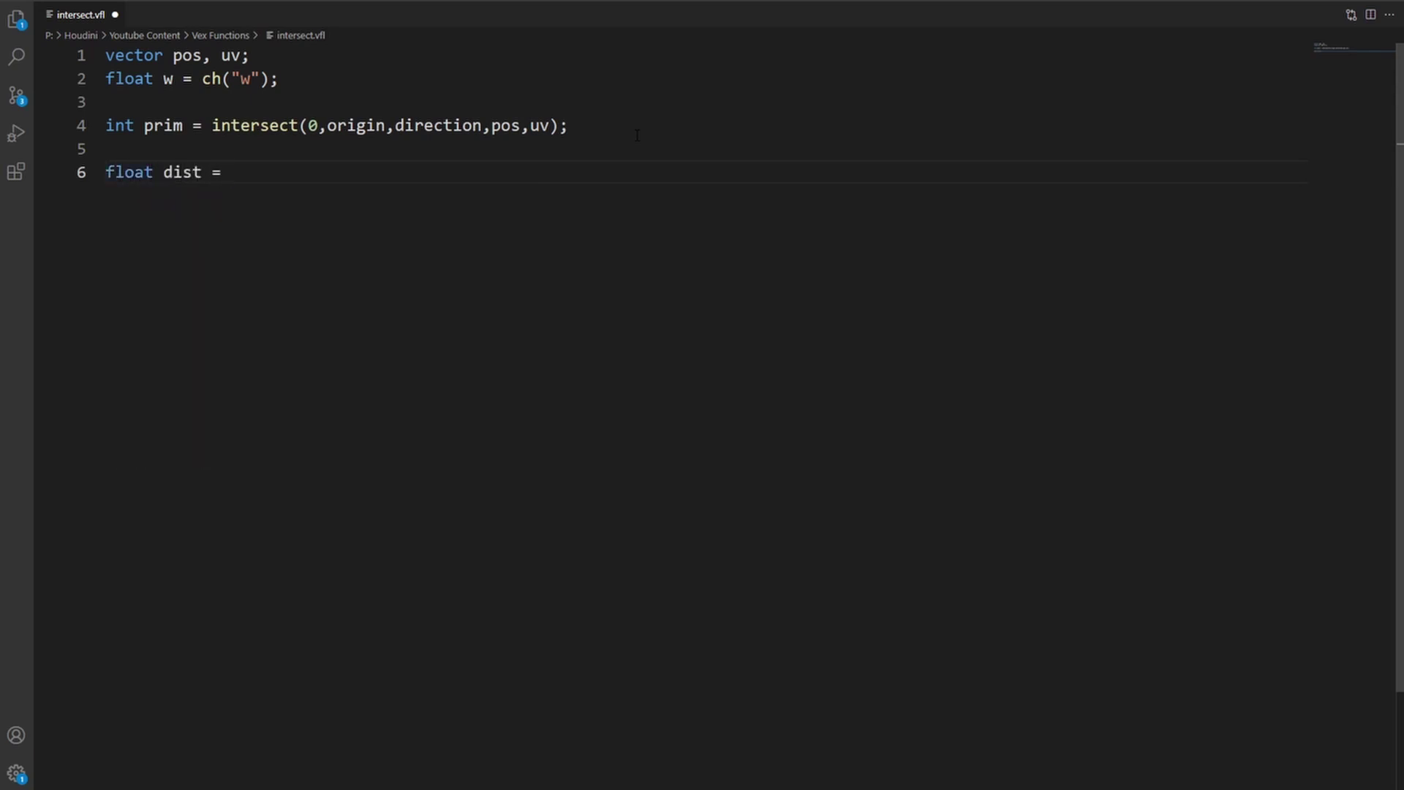
type("distance ")
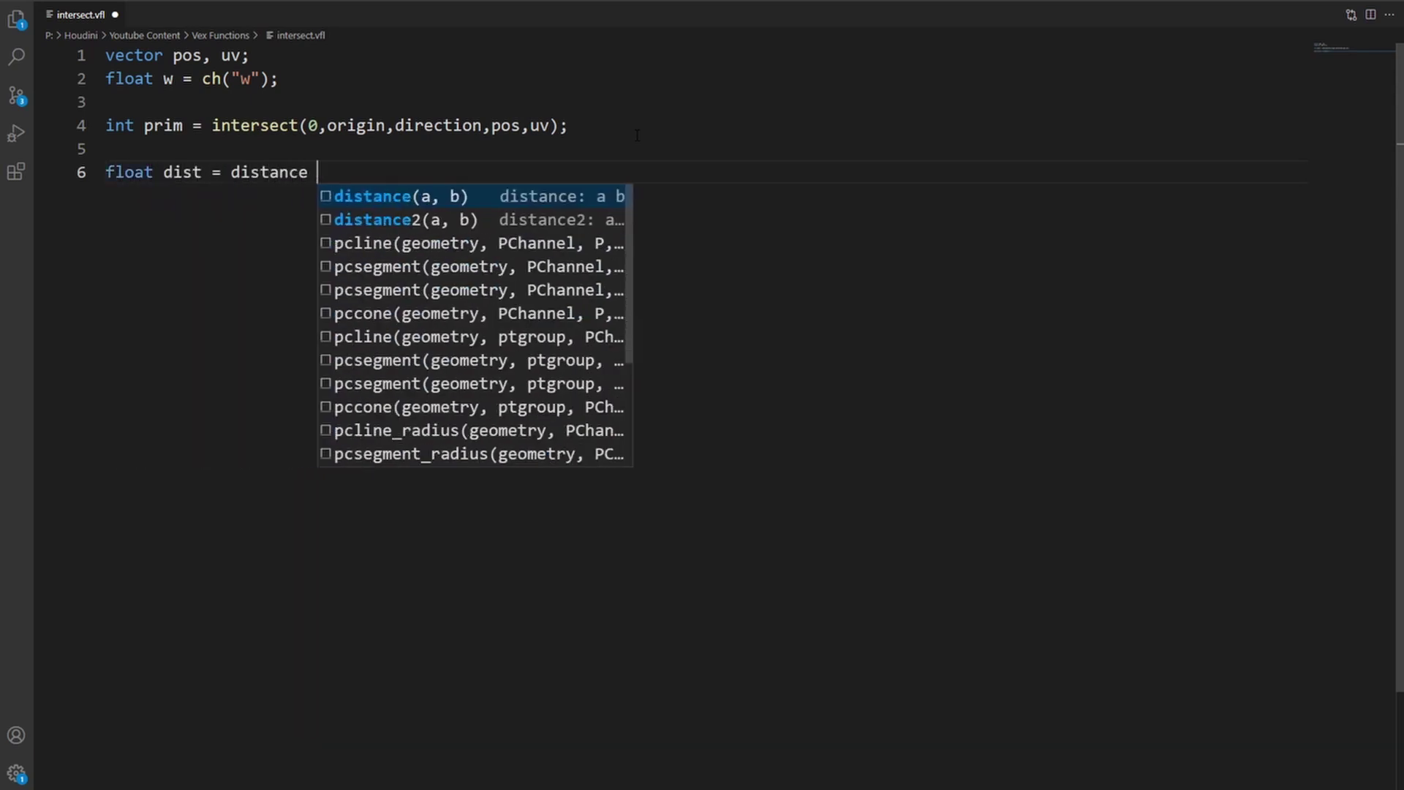
type("(@P")
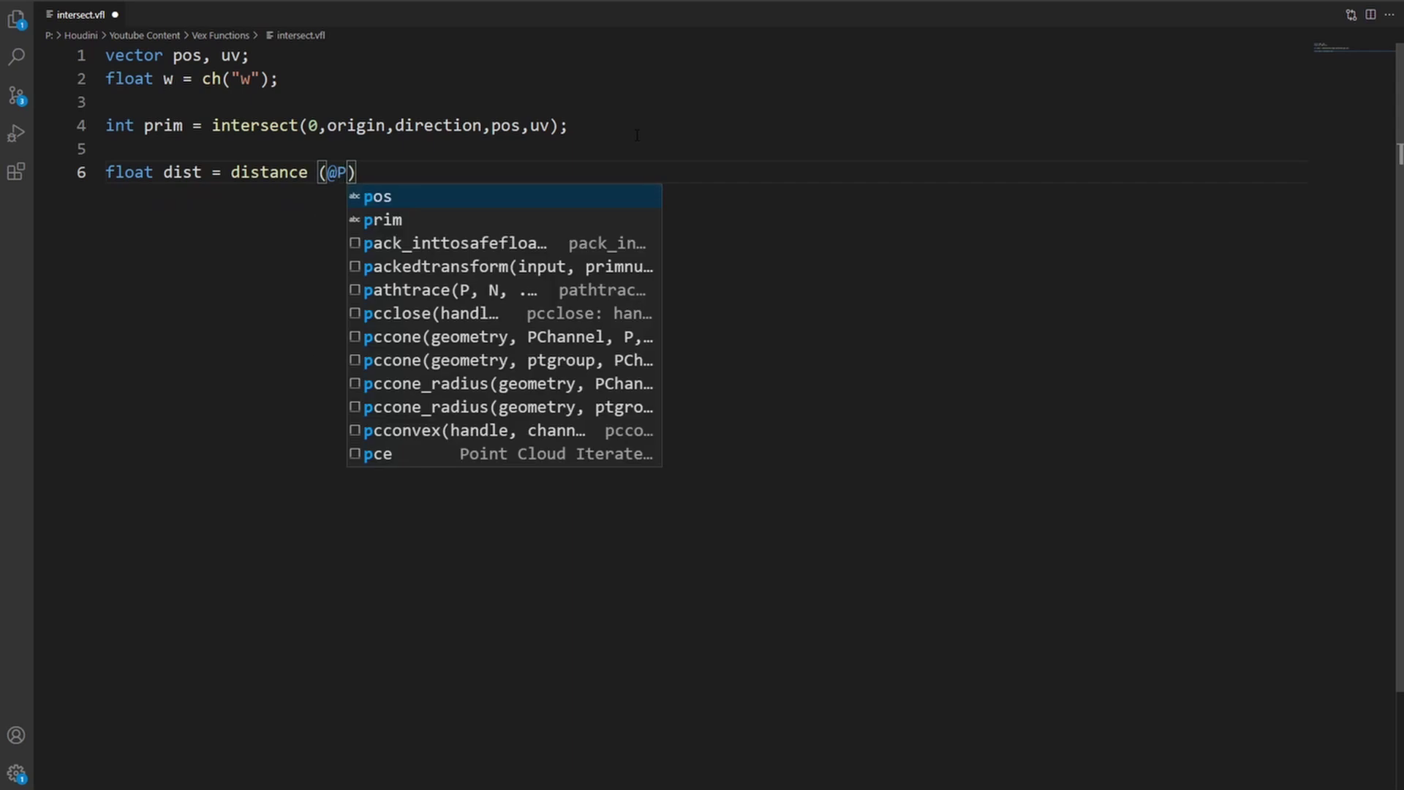
type(", pos")
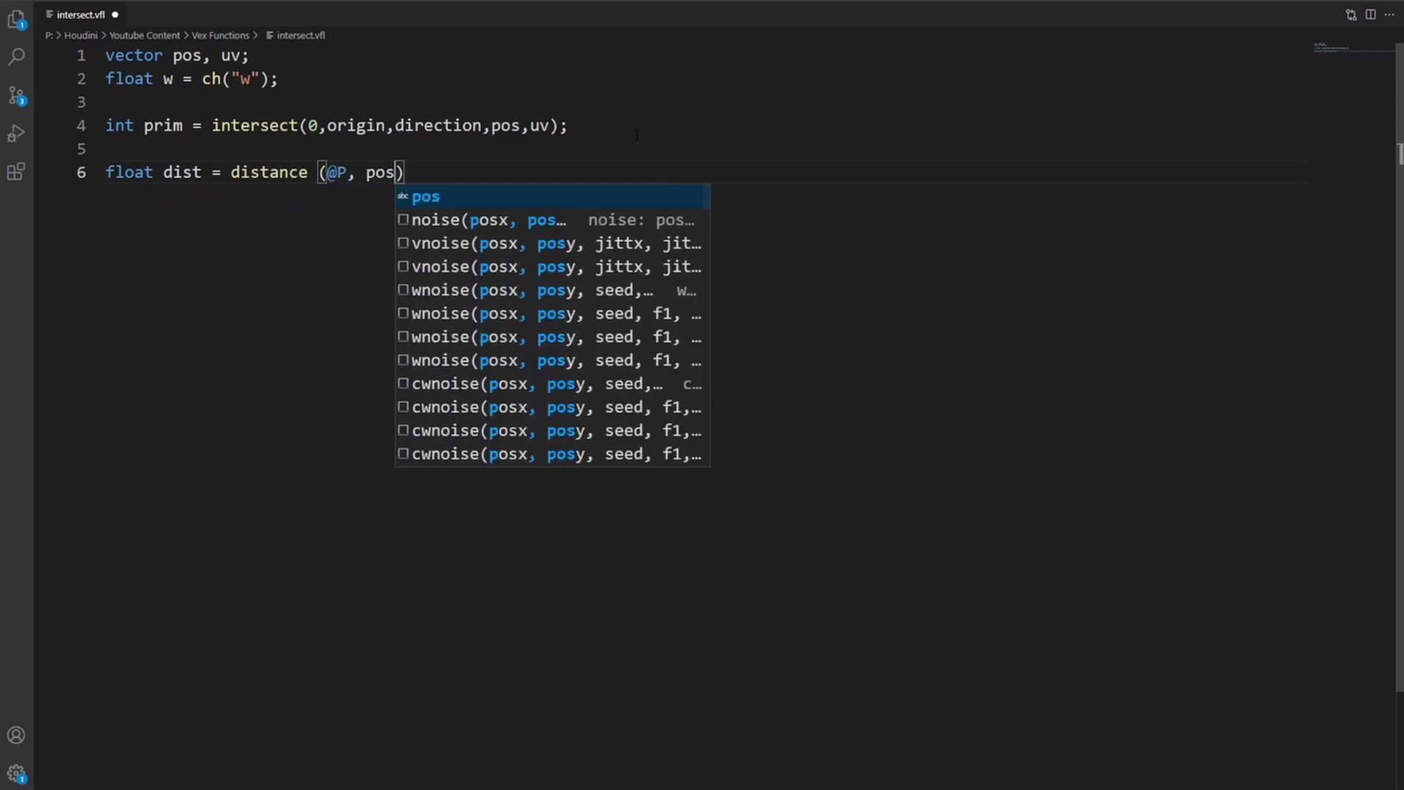
type(");")
key("Return")
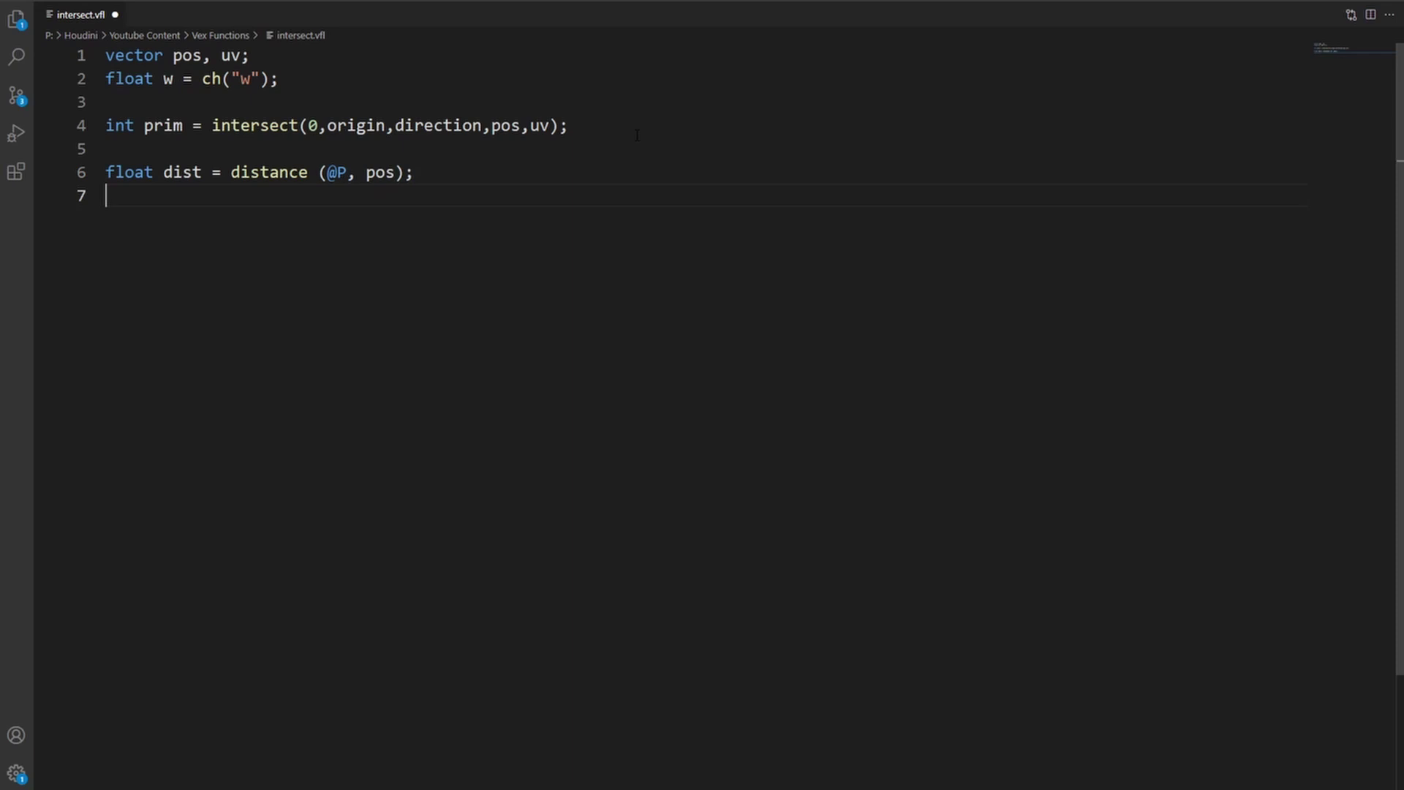
type("dist")
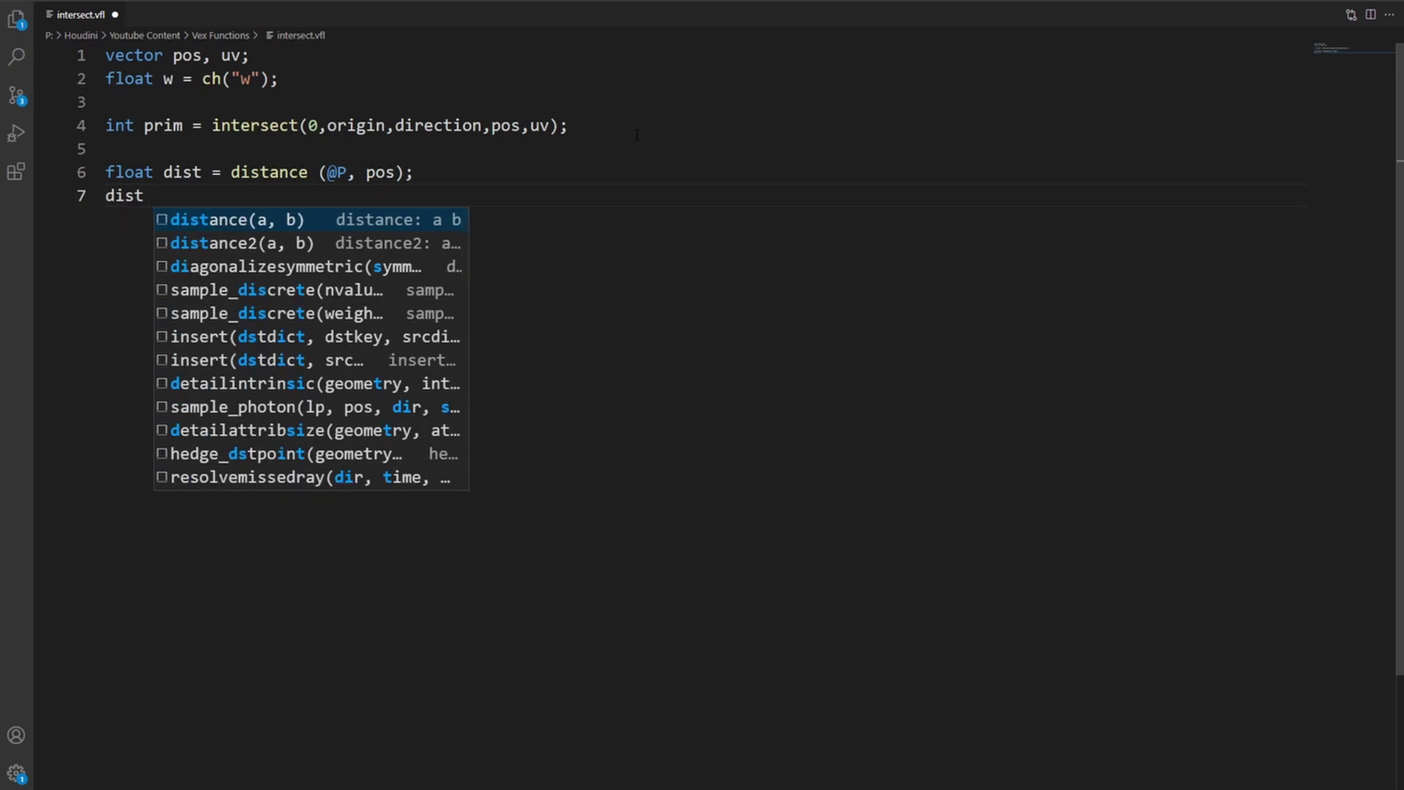
type(" = fit(dist,")
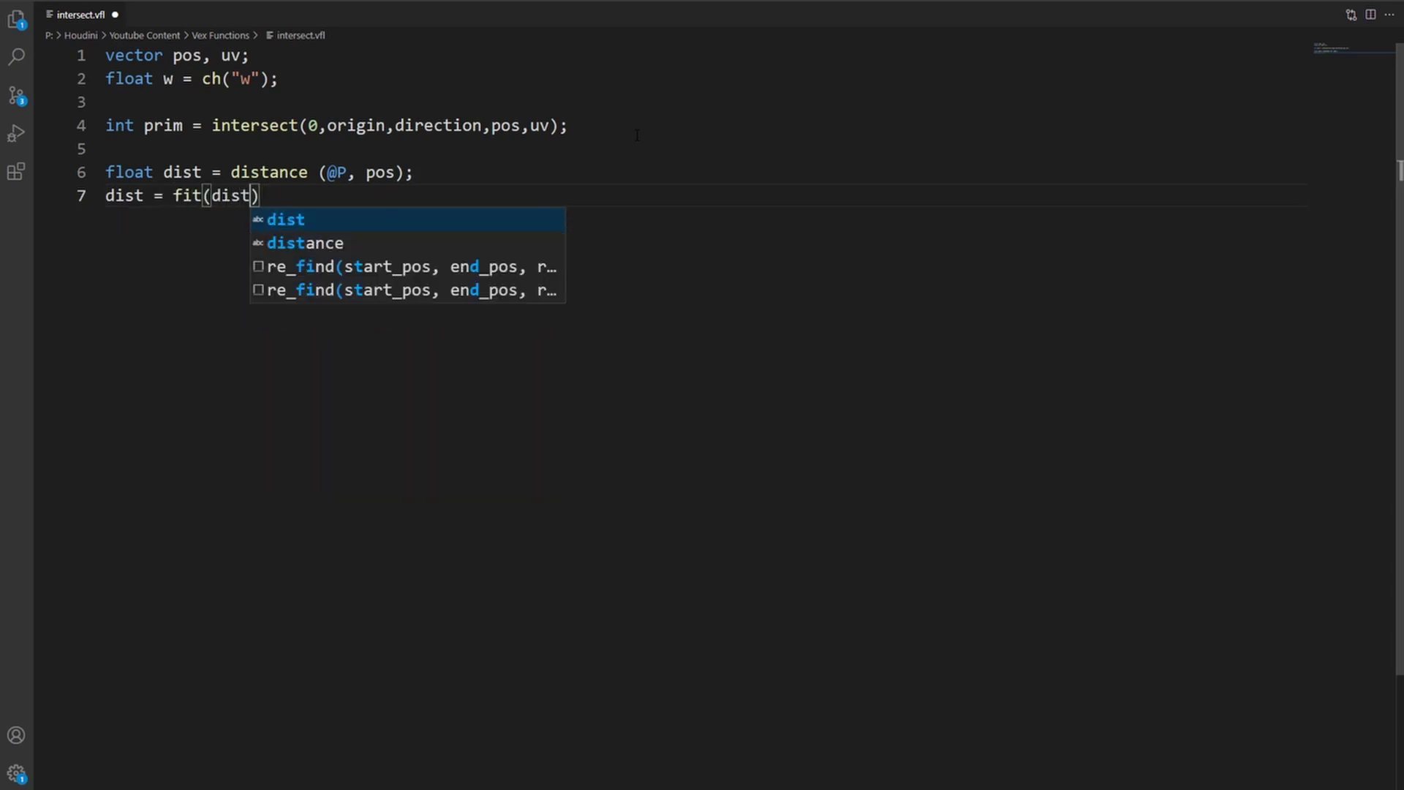
type("0,w,0,1);")
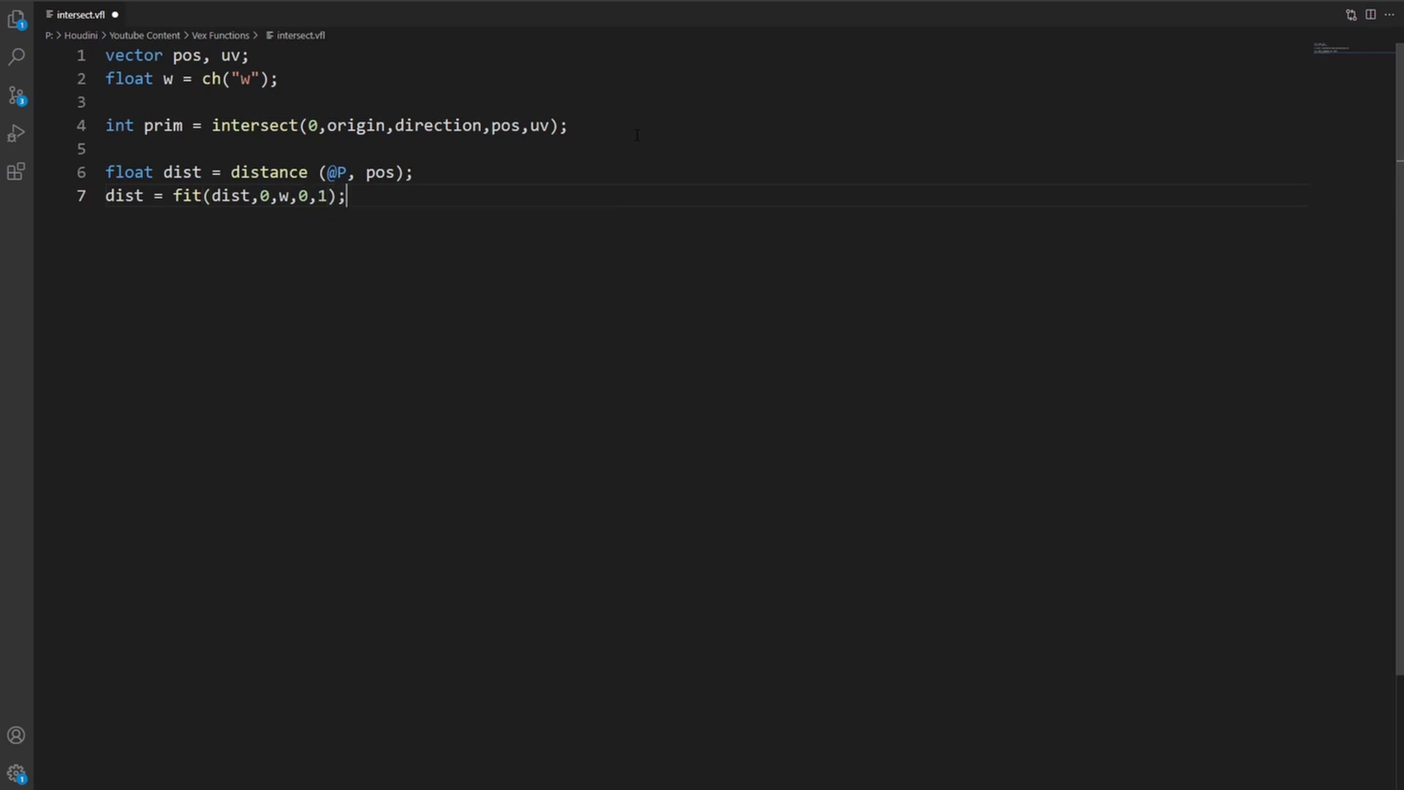
key("Return")
key("Return")
type("vector color =")
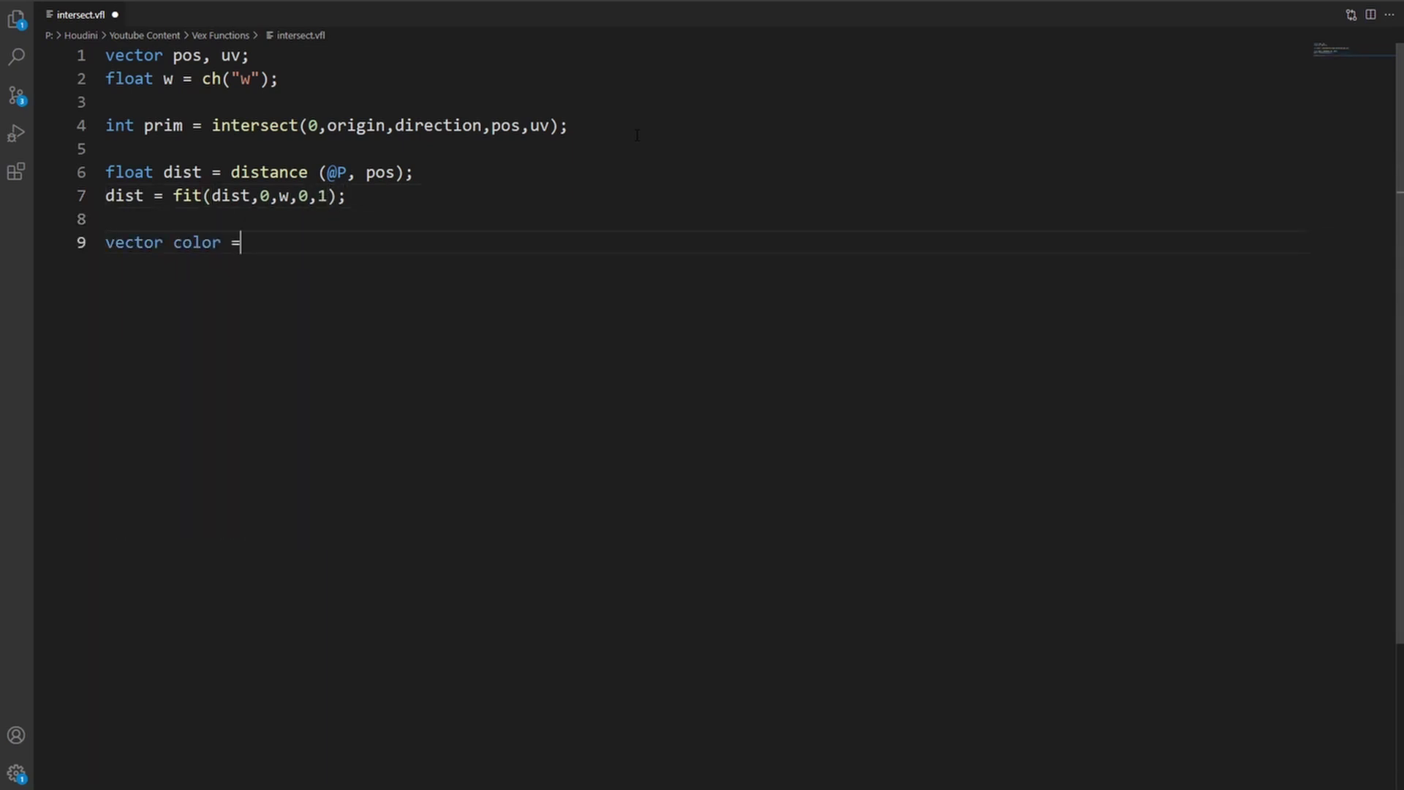
type(" chramp(\"distColor\", dist")
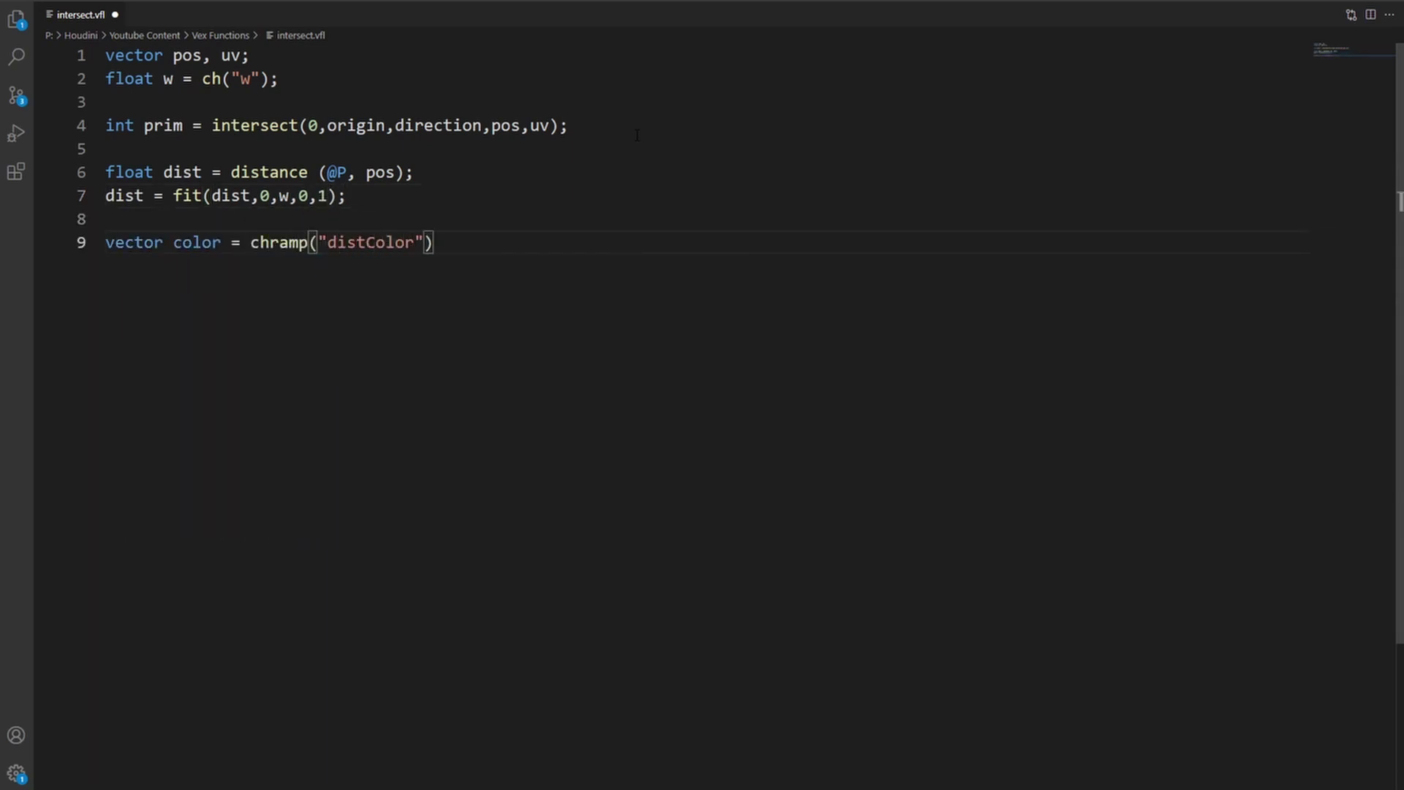
type(");")
Step: Write the colour onto the hit primitive with setprimattrib(0, "Cd", prim, color, "set")
key("Return")
type("setpri")
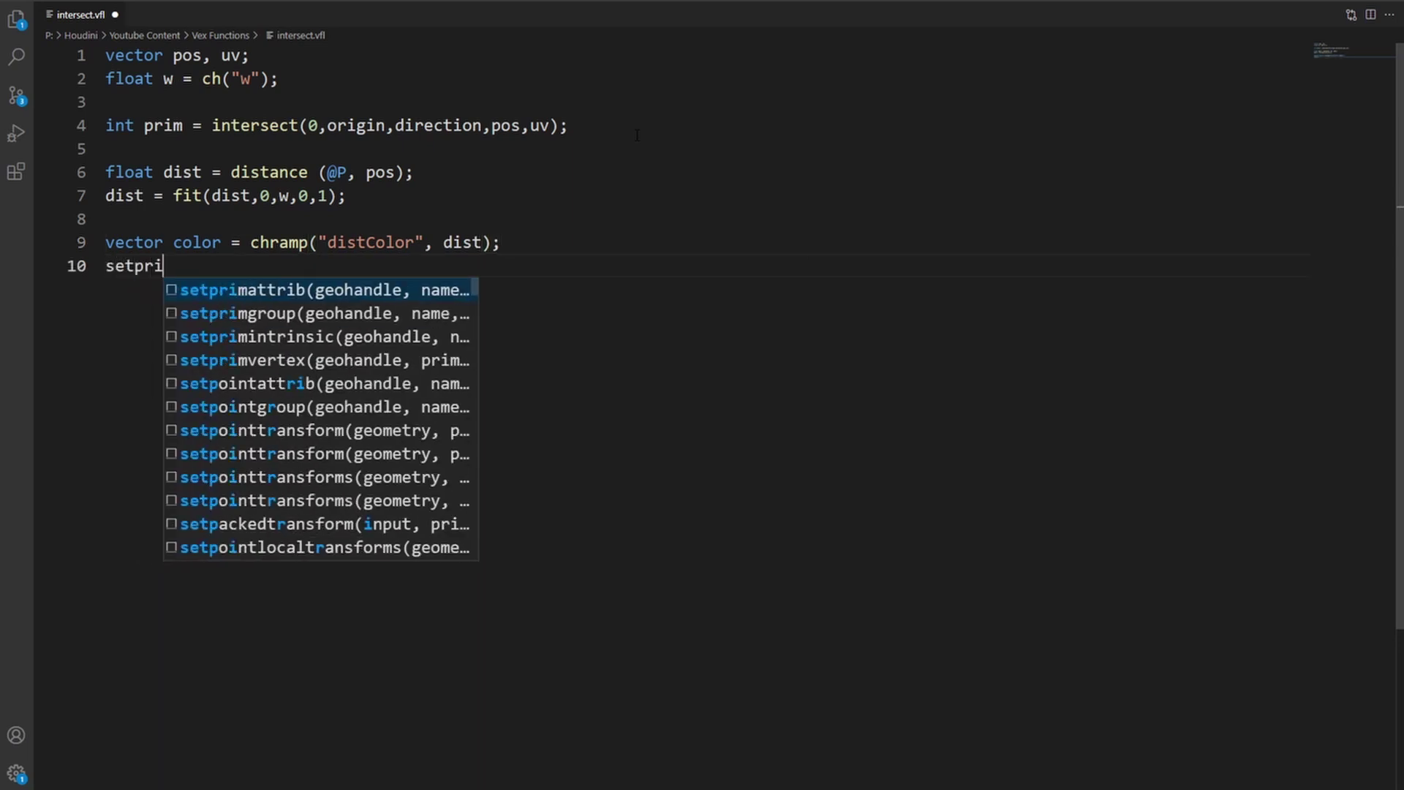
key("Return")
type("0, name, prim_num, value, mode)")
key("Tab")
type("\"CD")
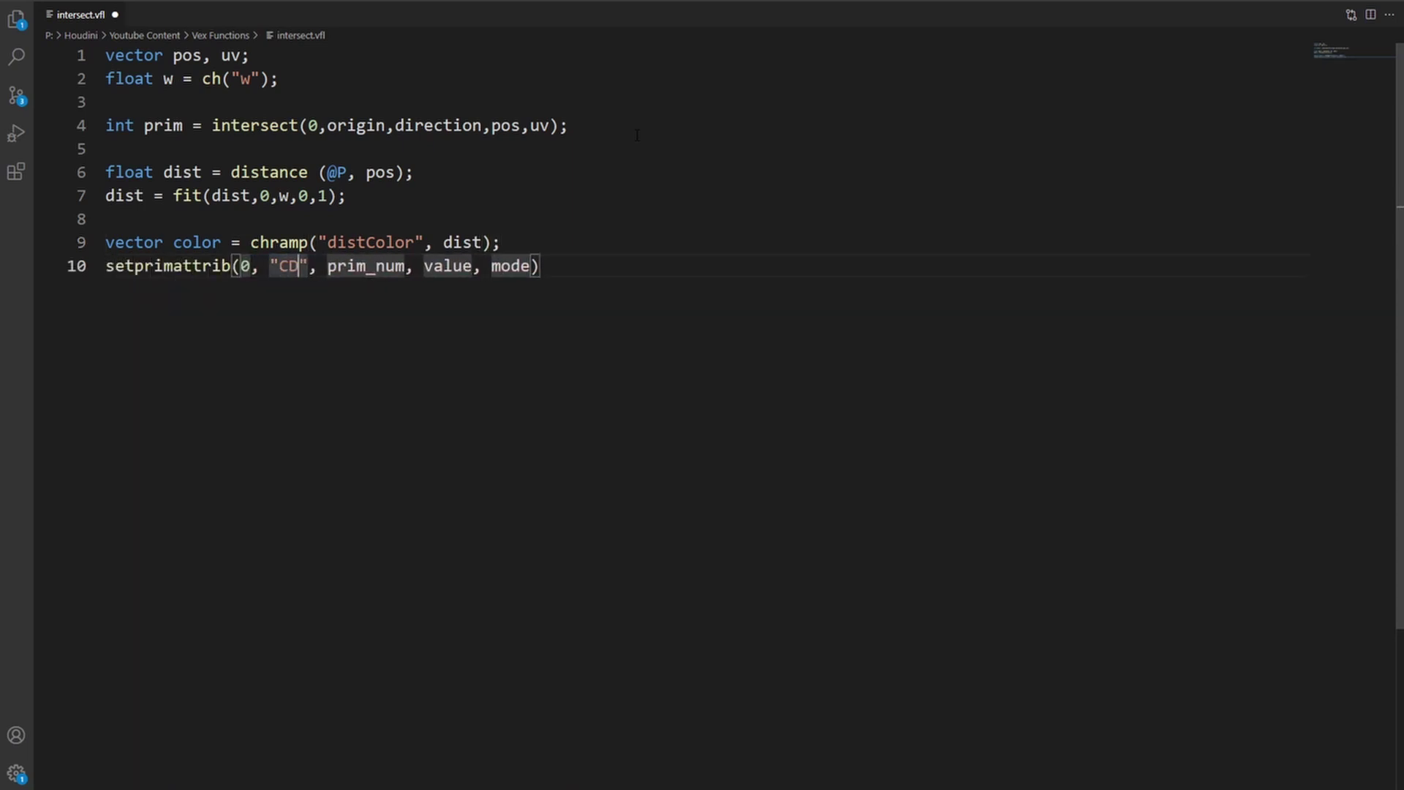
key("Tab")
type("prim")
key("Tab")
type("co")
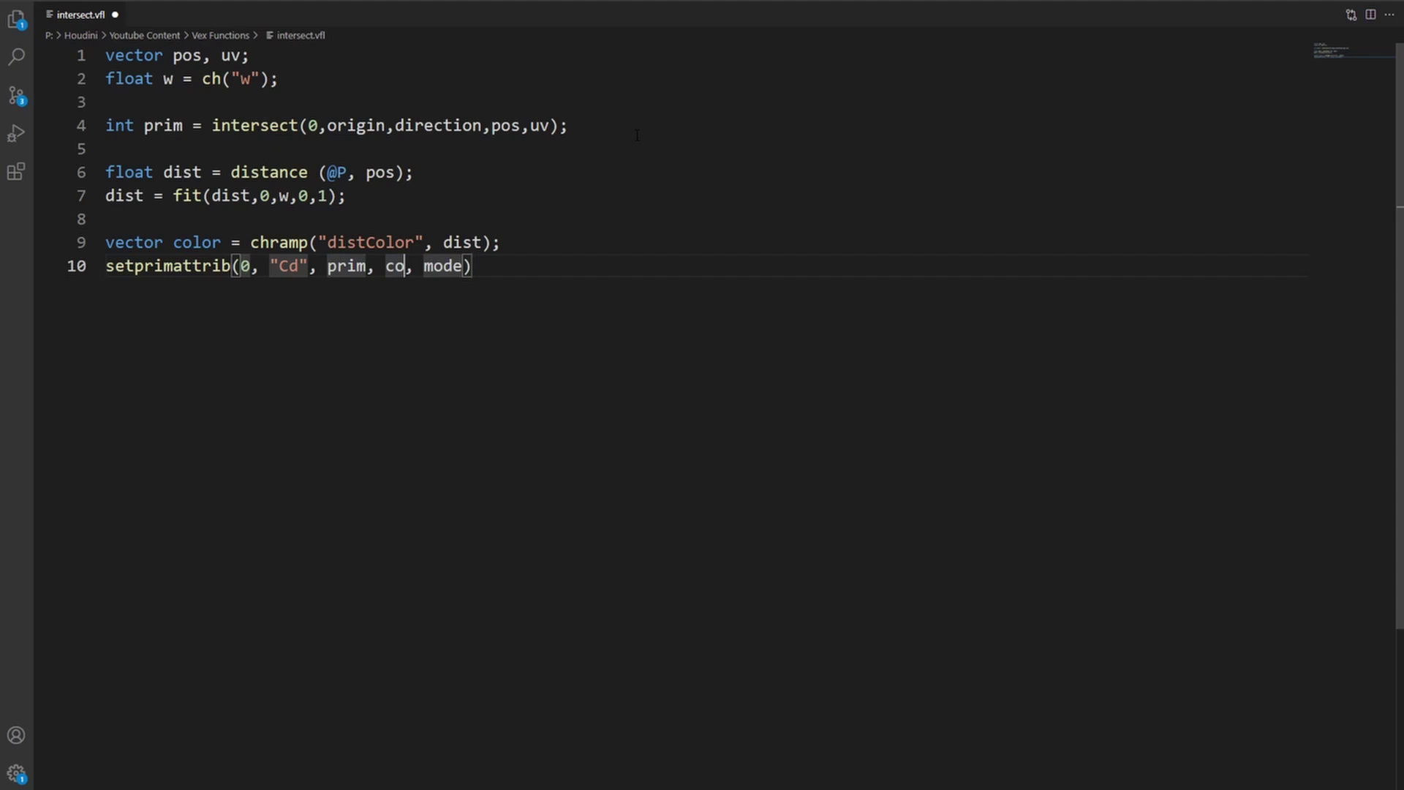
type("lor")
key("Tab")
type("\"set")
key("Tab")
type(";")
Step: Set the intersect ray origin to @P and direction to set(w+1,0,0)
left_click(356, 125)
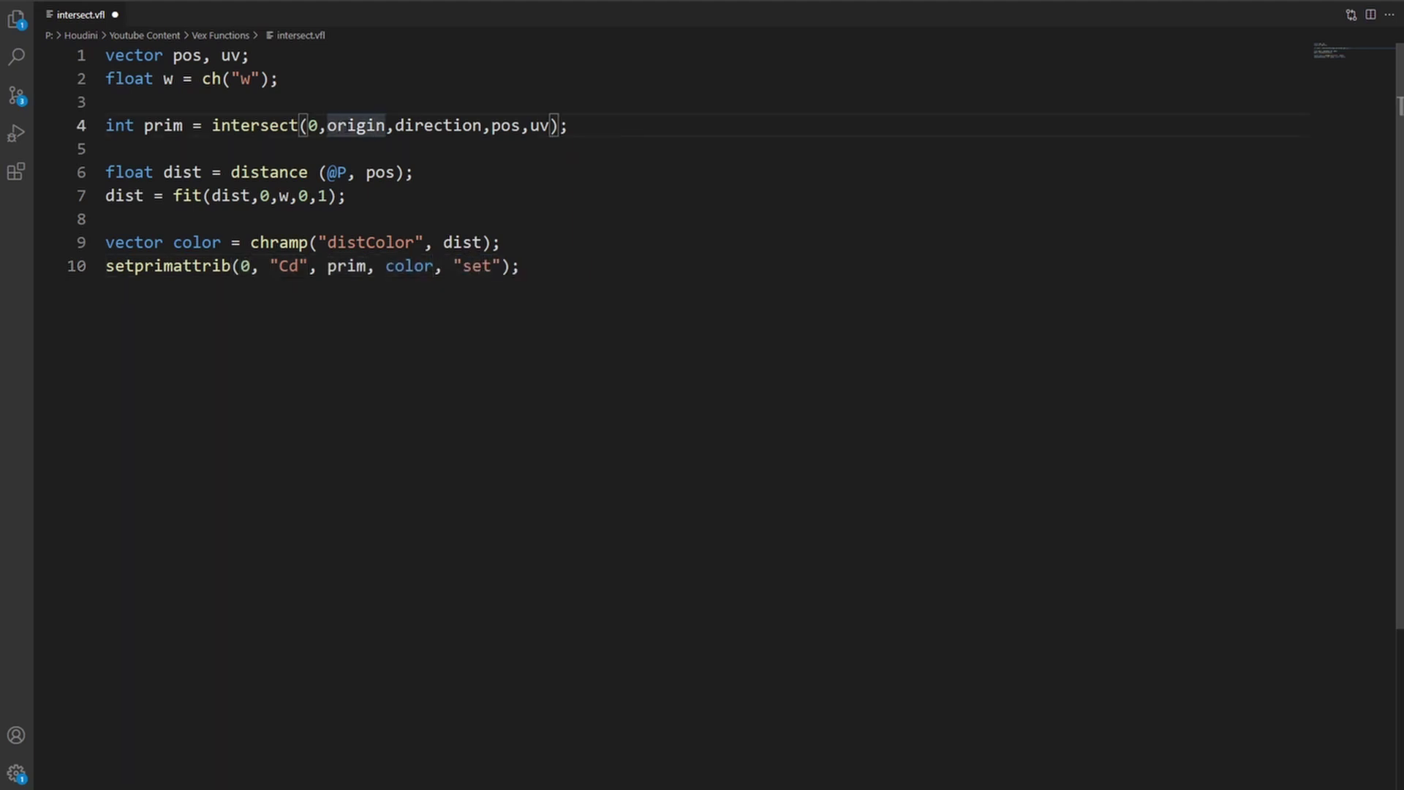
type("@P,")
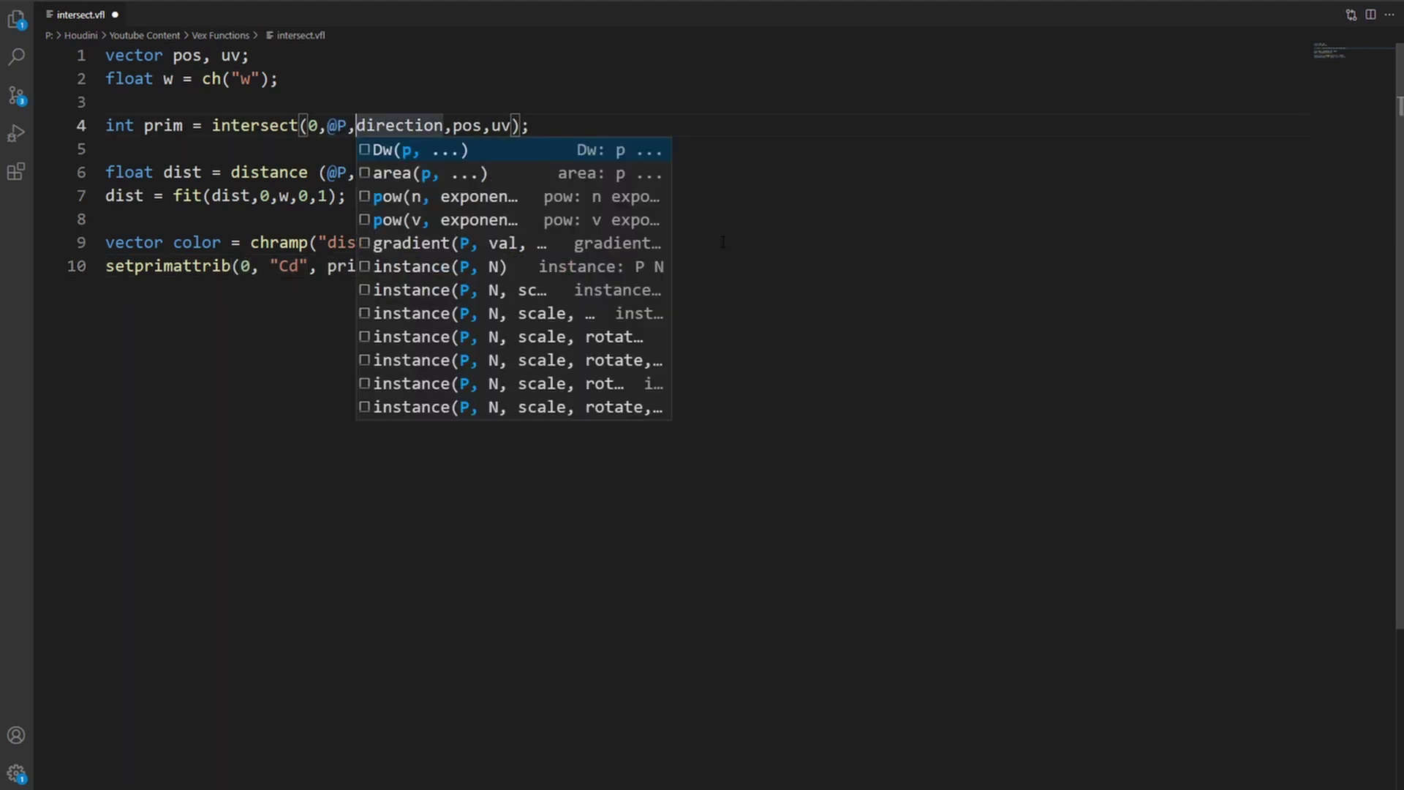
type("set")
key("Delete")
key("Delete")
key("Delete")
key("Delete")
key("Delete")
key("Delete")
key("Delete")
key("Delete")
key("Delete")
type("(")
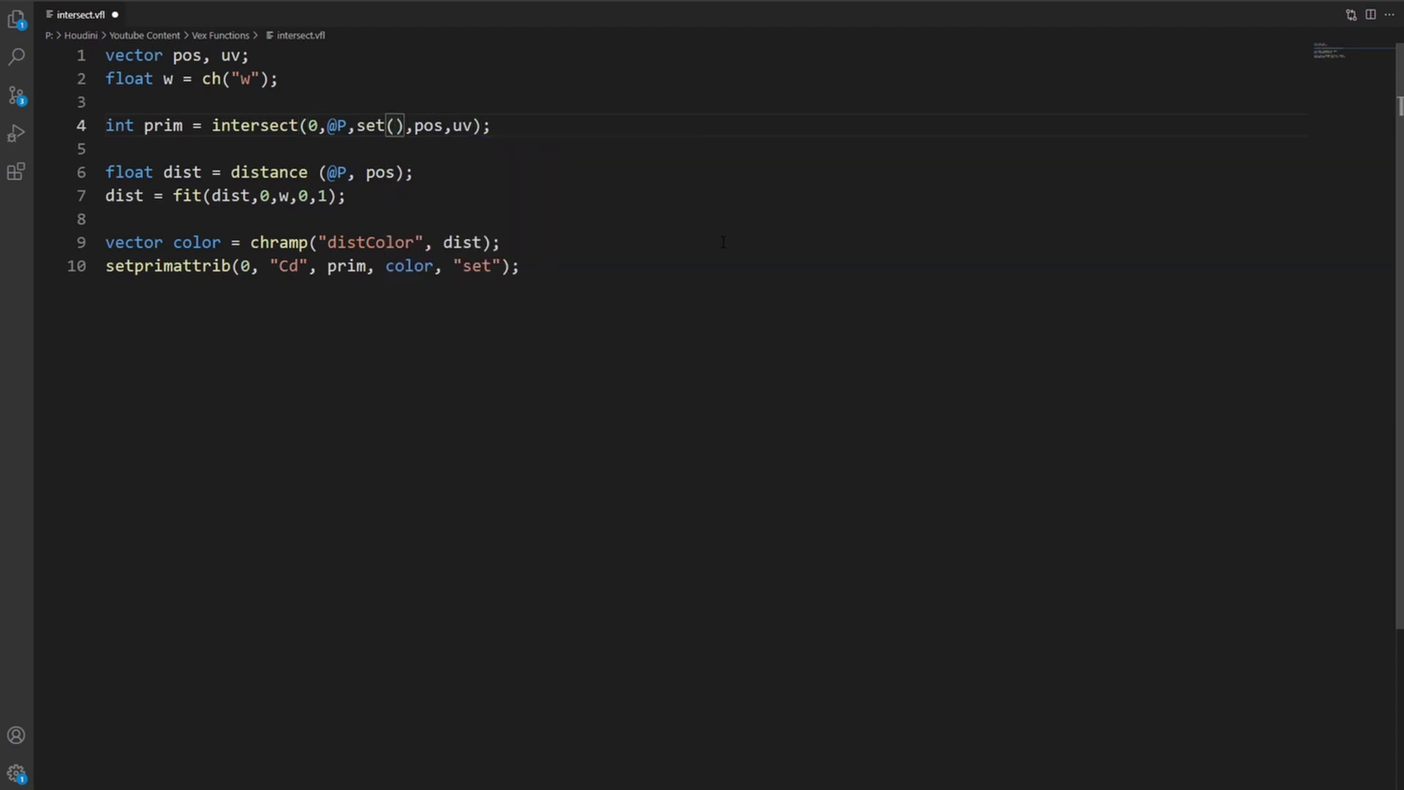
type("w")
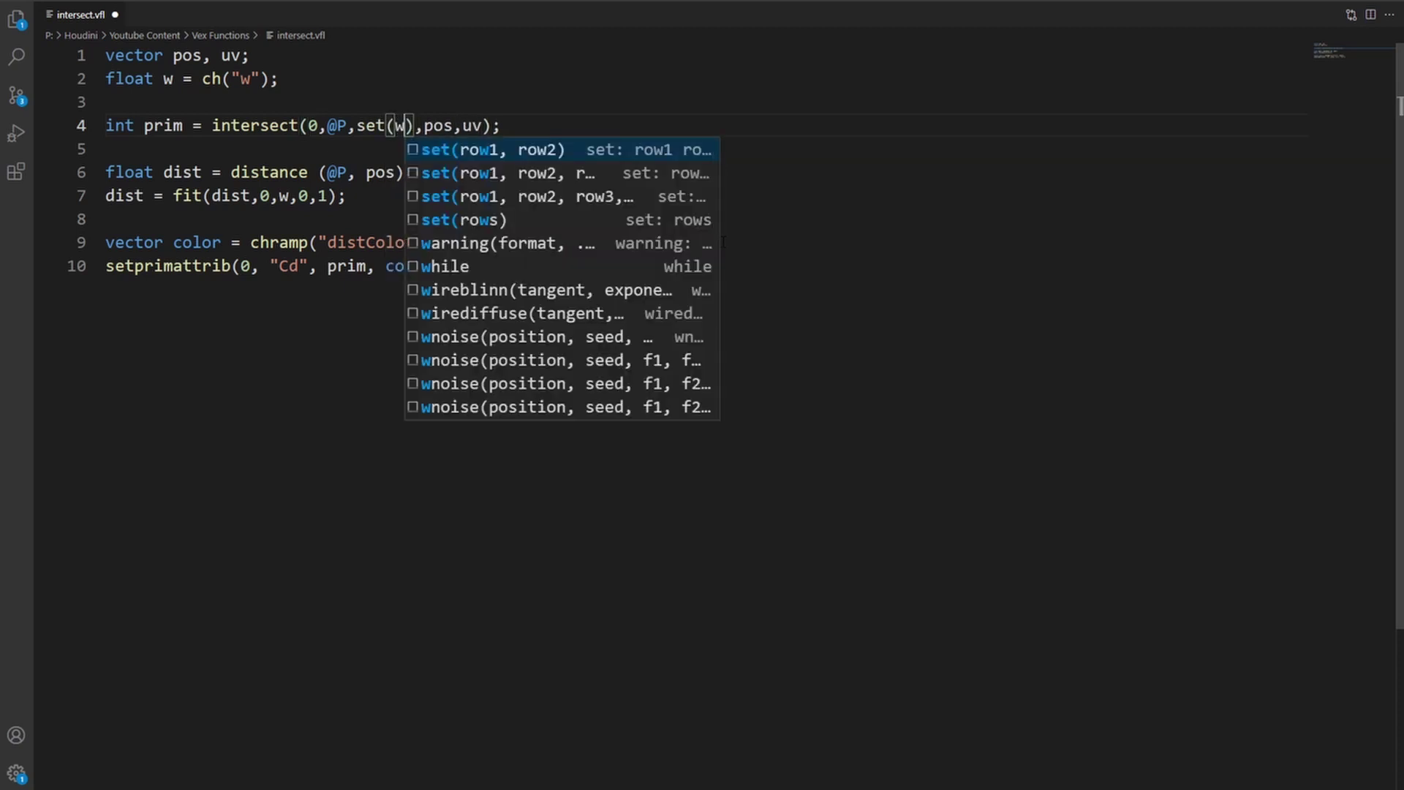
type("+1,0,0")
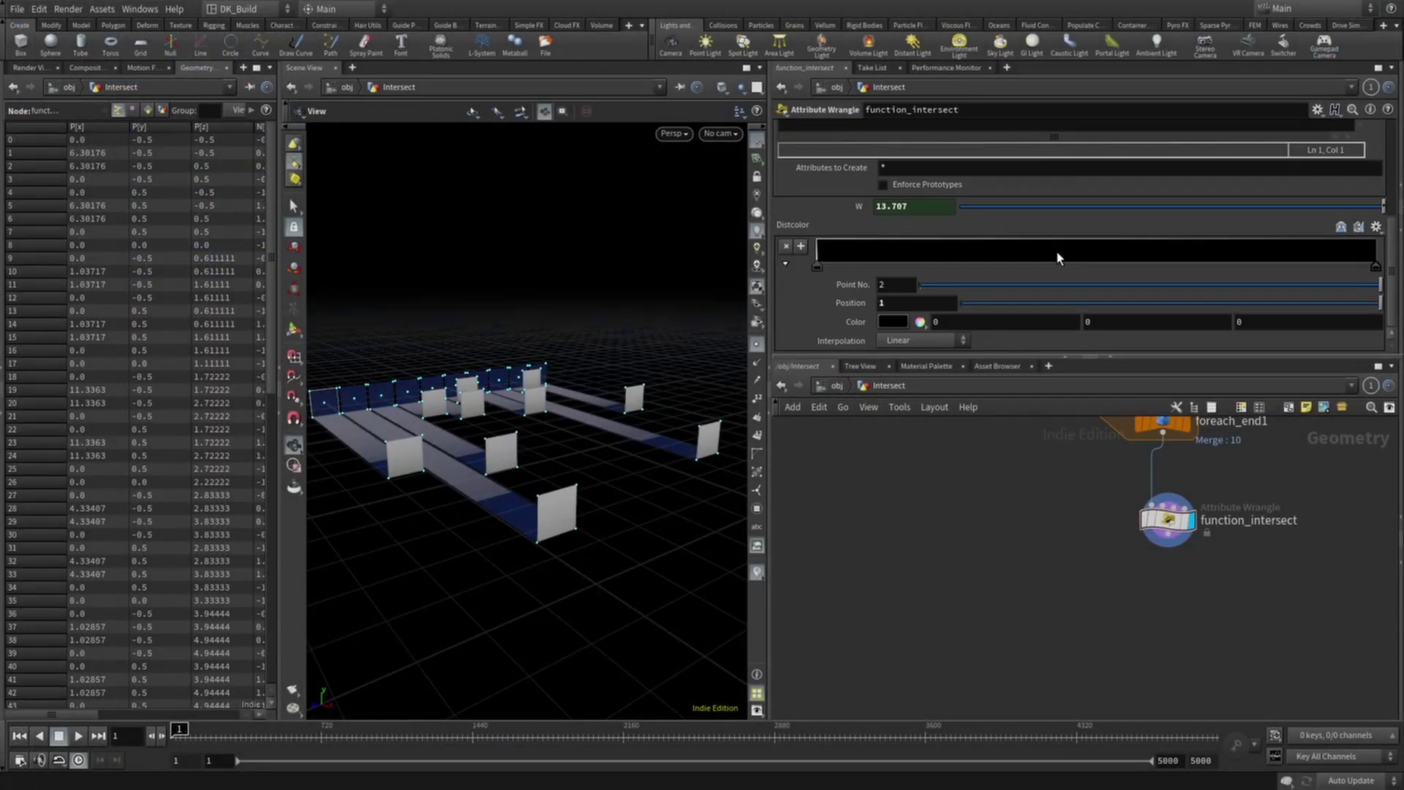
Step: Set the distColor ramp's right key to red and left key to green
double_click(818, 267)
left_click(884, 164)
left_click(1025, 120)
double_click(1376, 268)
left_click(784, 166)
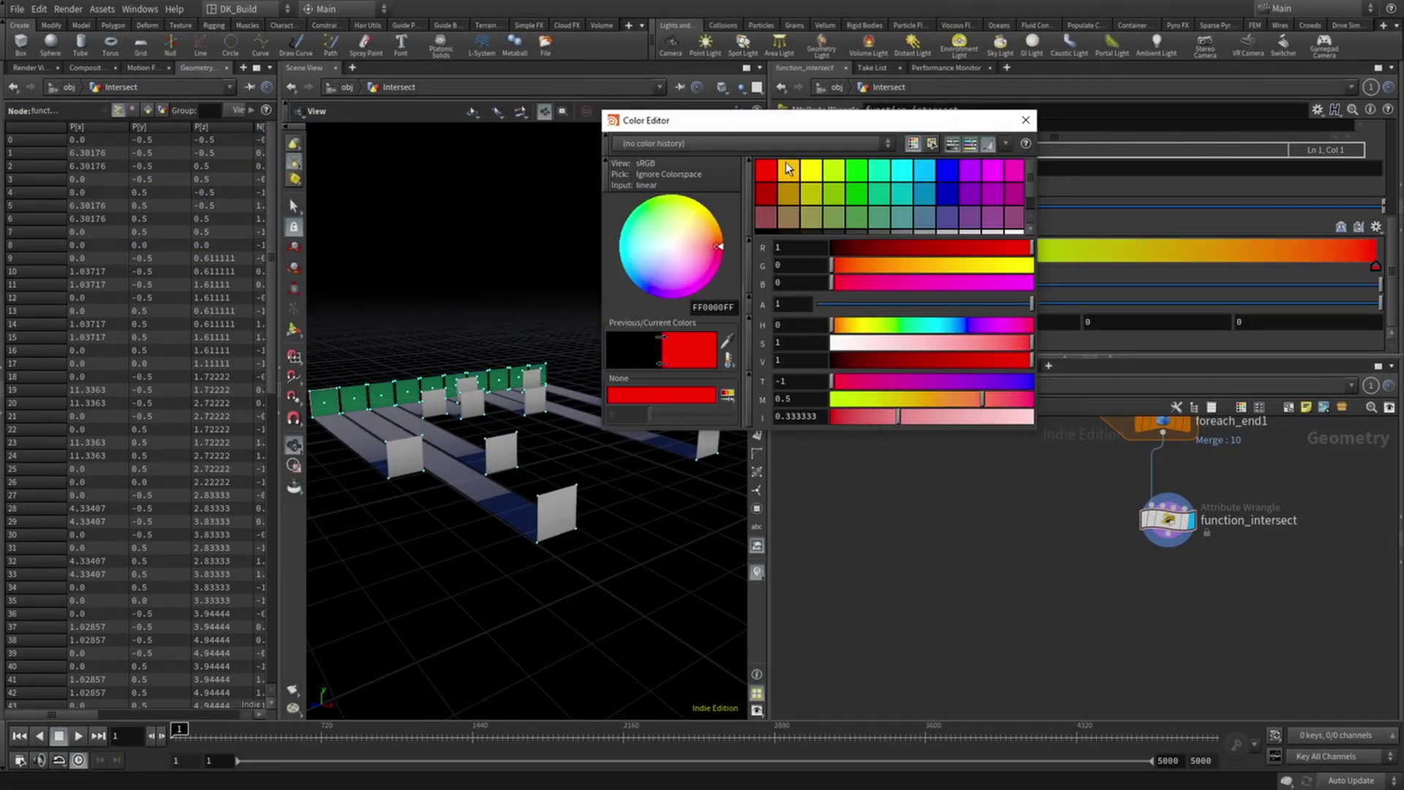
left_click(1026, 120)
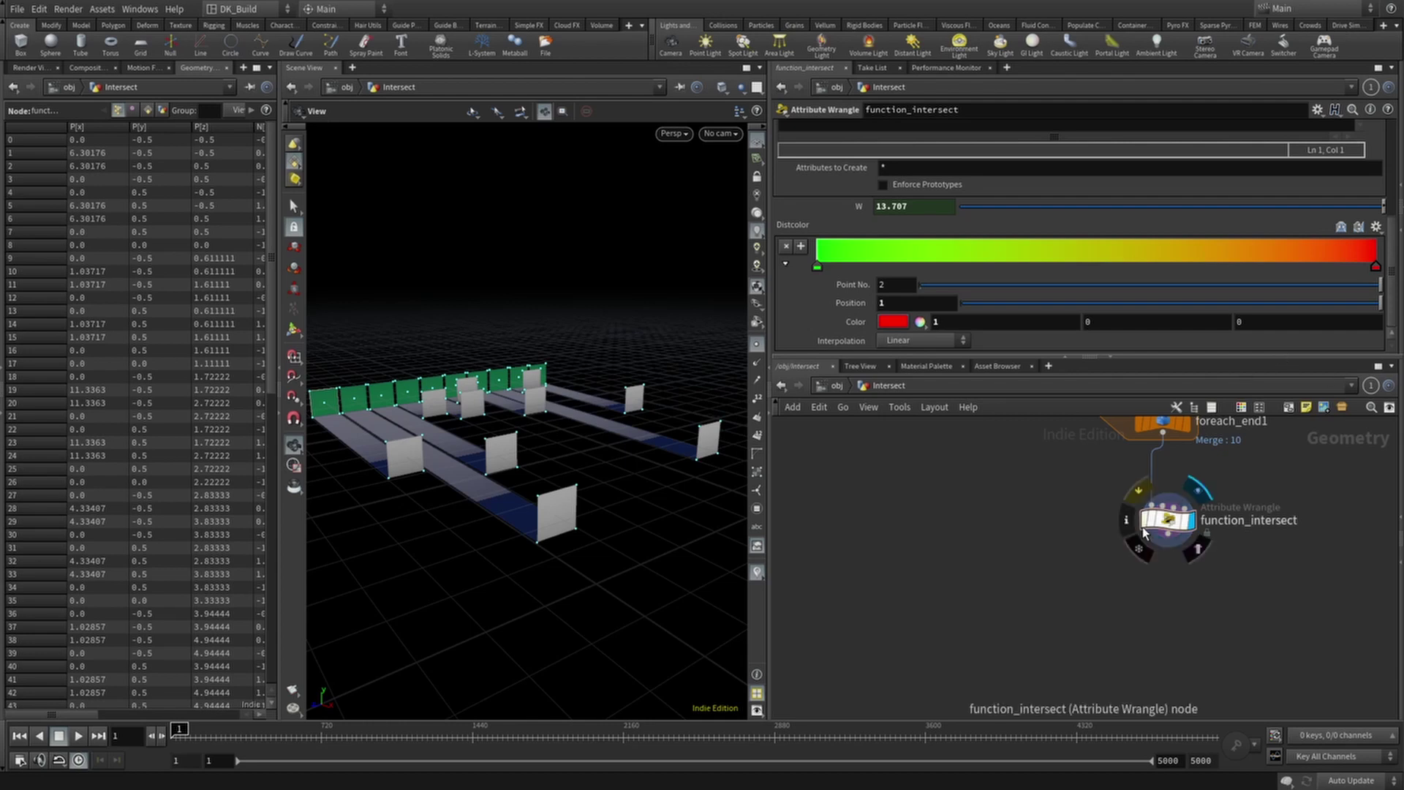
Step: Zoom and orbit the viewport to see the green end panels side-on
scroll(1298, 267, "up", 5)
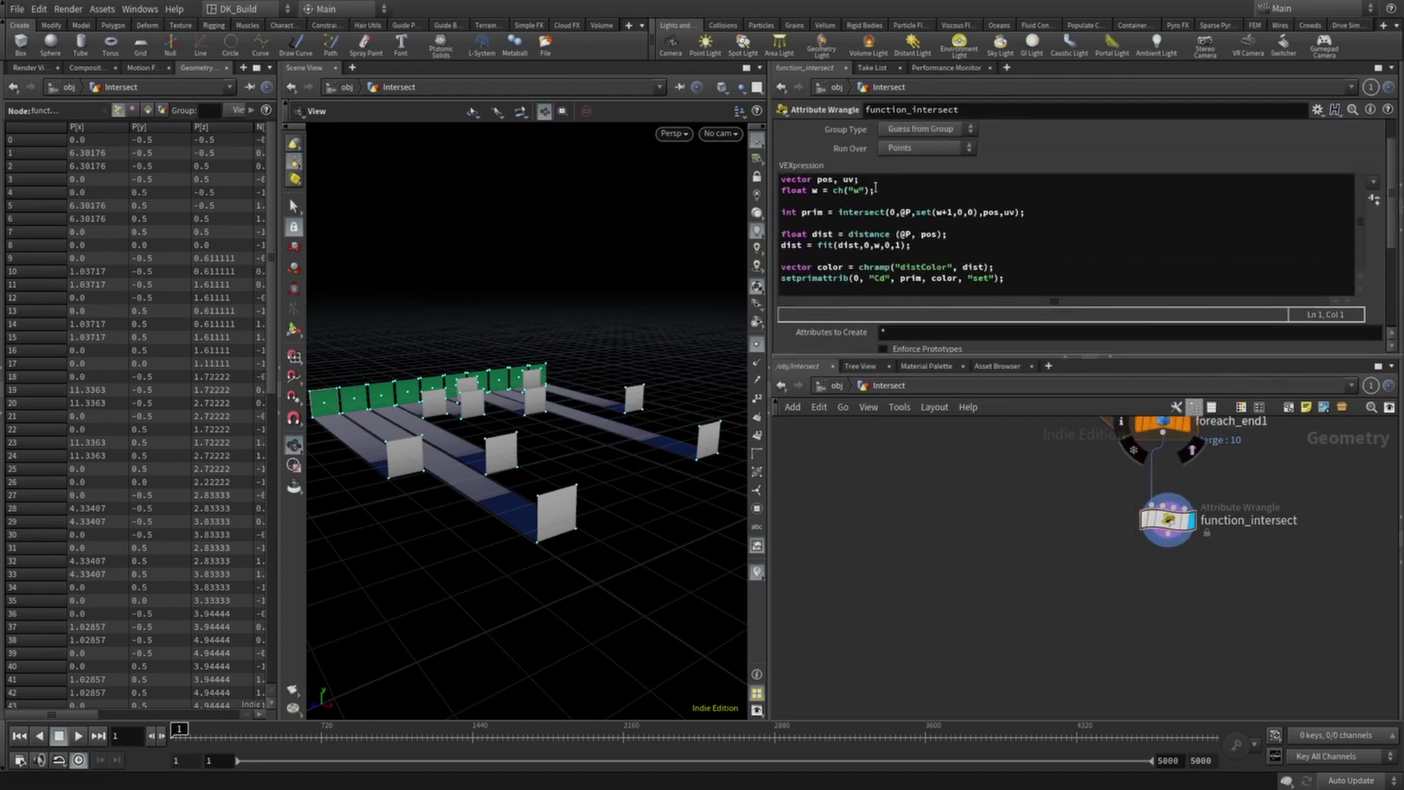
scroll(453, 374, "up", 3)
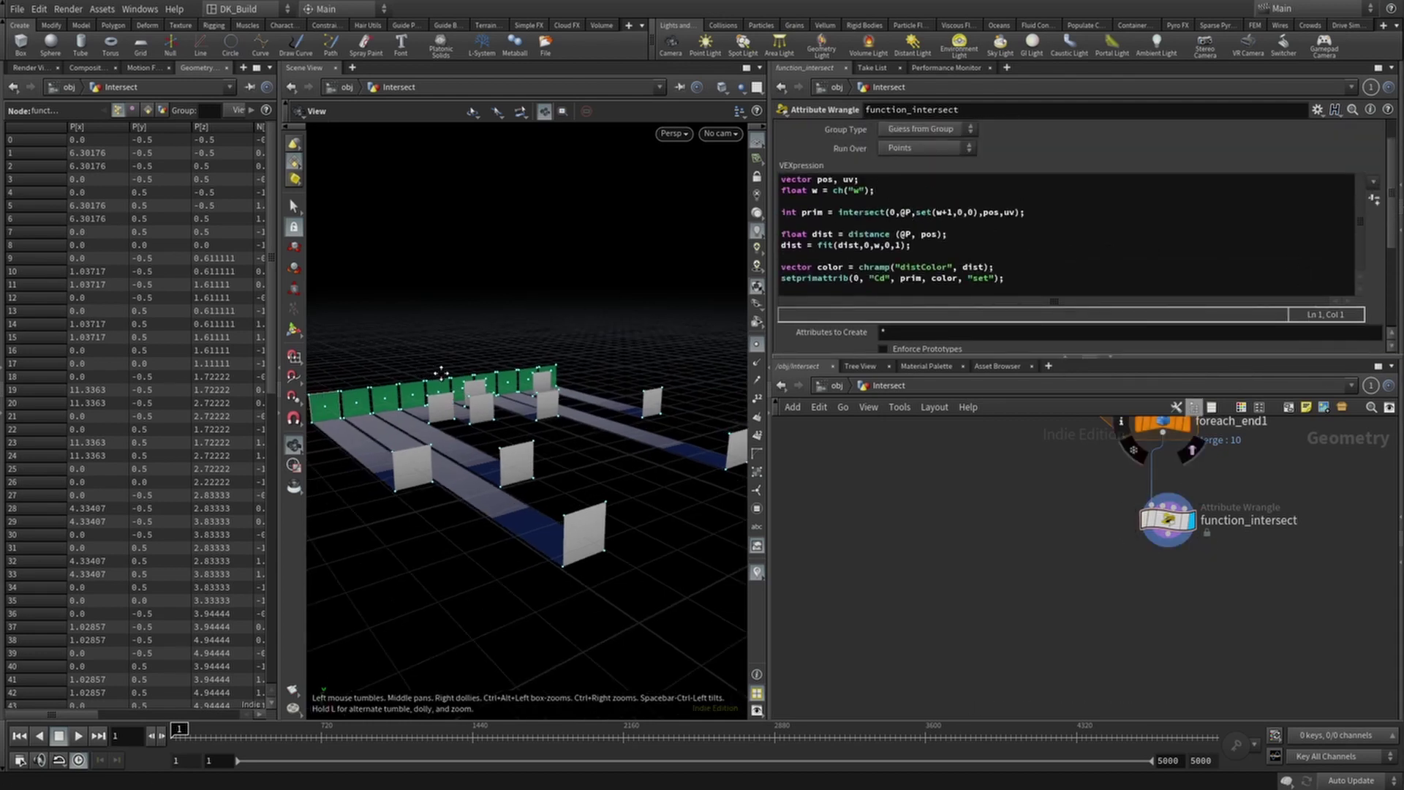
middle_click_drag(348, 402, 392, 410)
scroll(396, 408, "up", 5)
left_click_drag(398, 406, 460, 404)
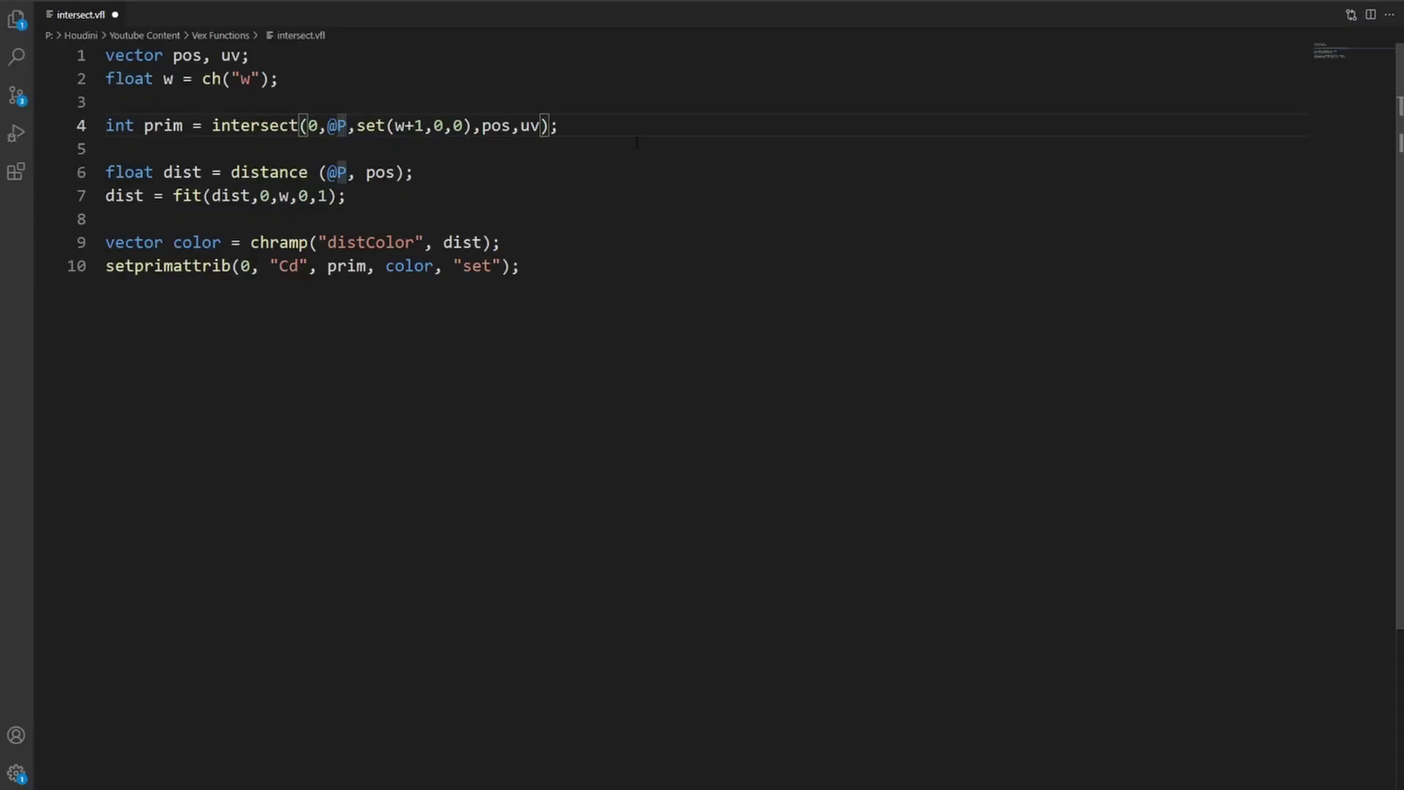
Step: Offset the intersect ray origin to @P+{.1,0,0}
type("+")
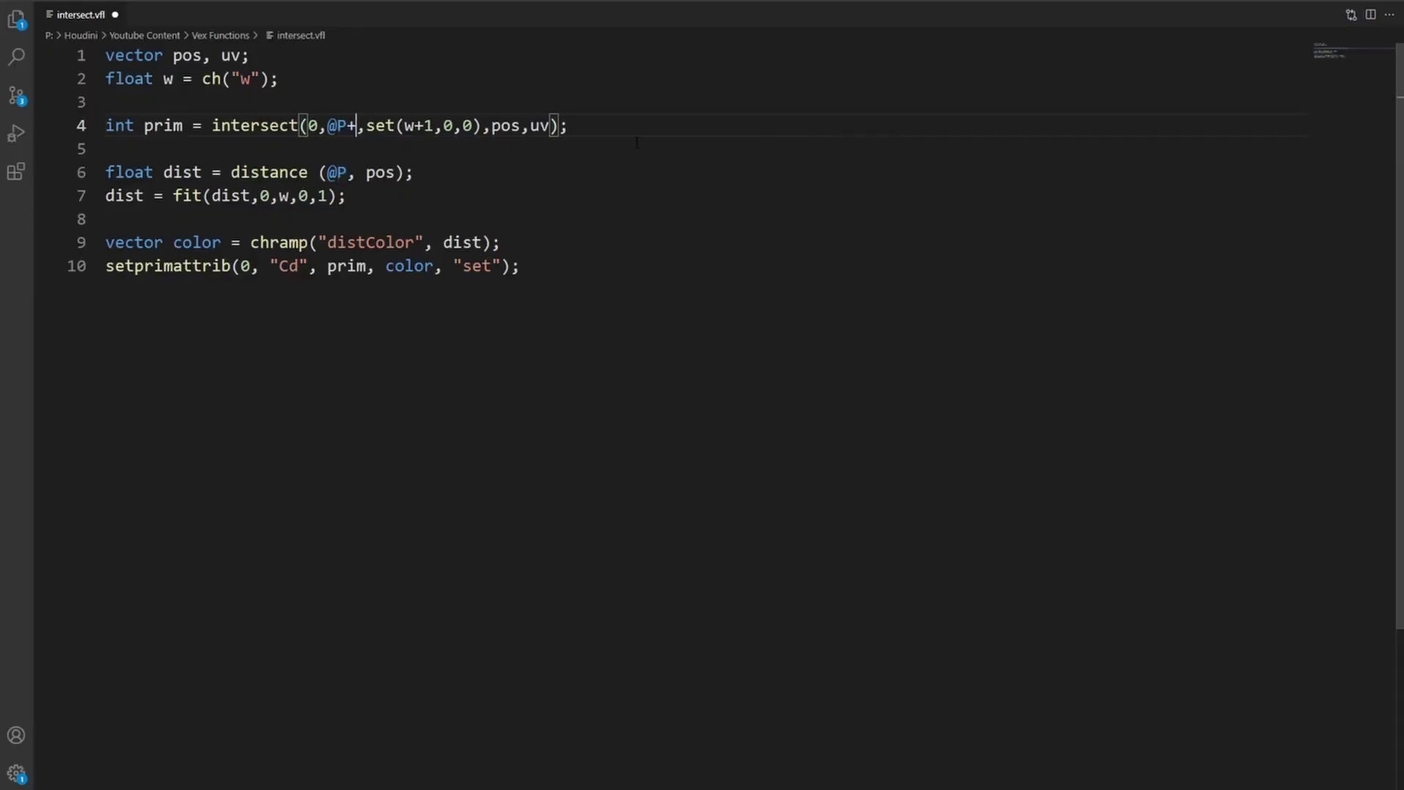
type("{")
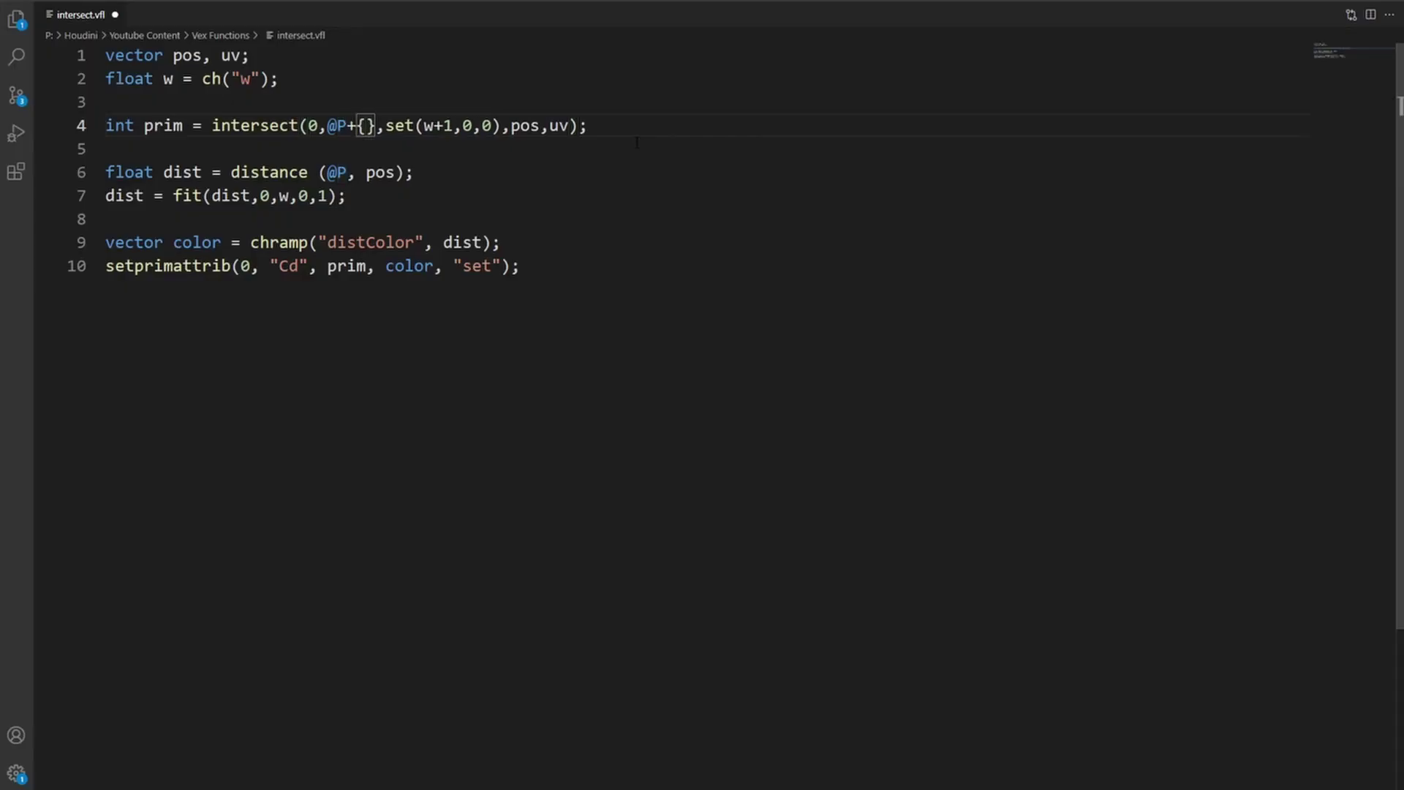
type(".1")
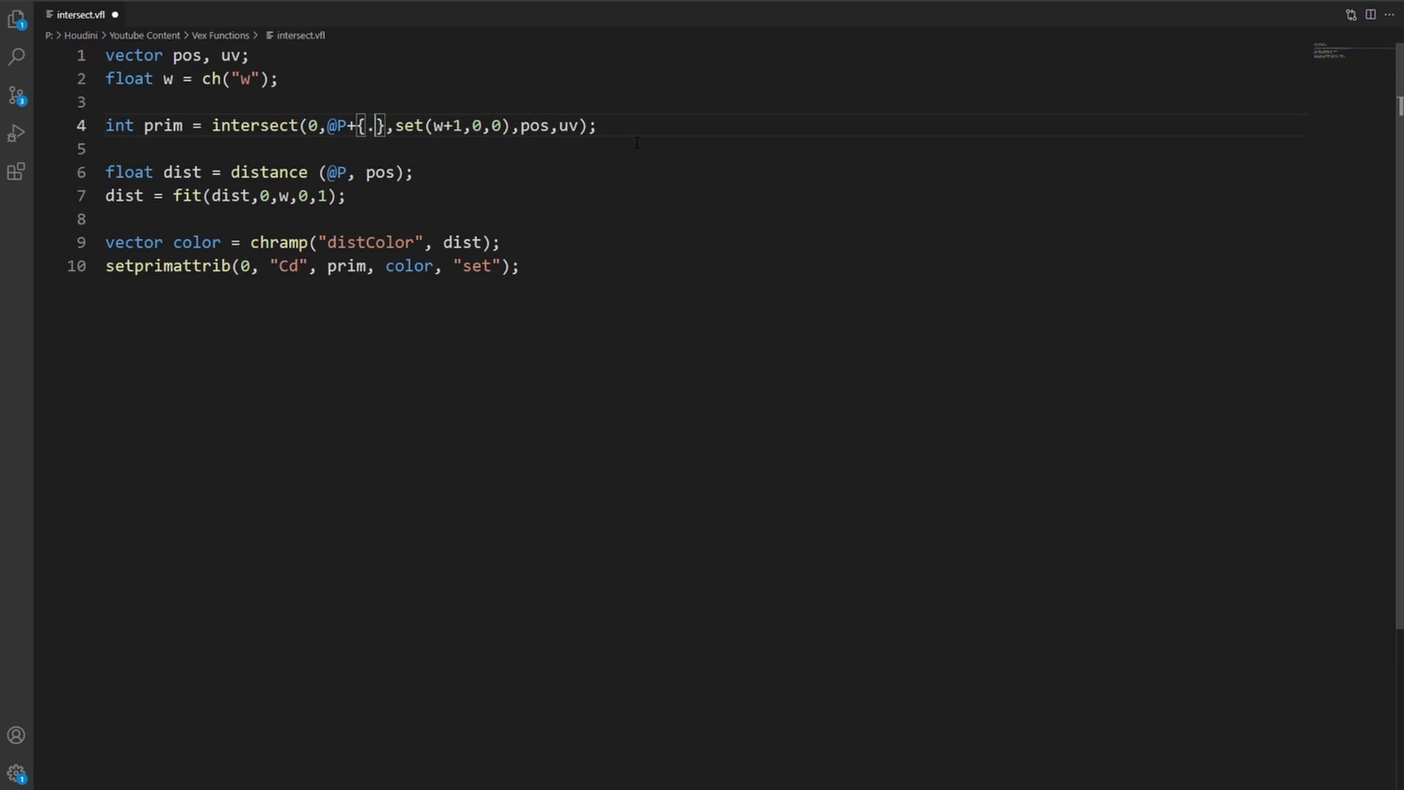
type(",0,0")
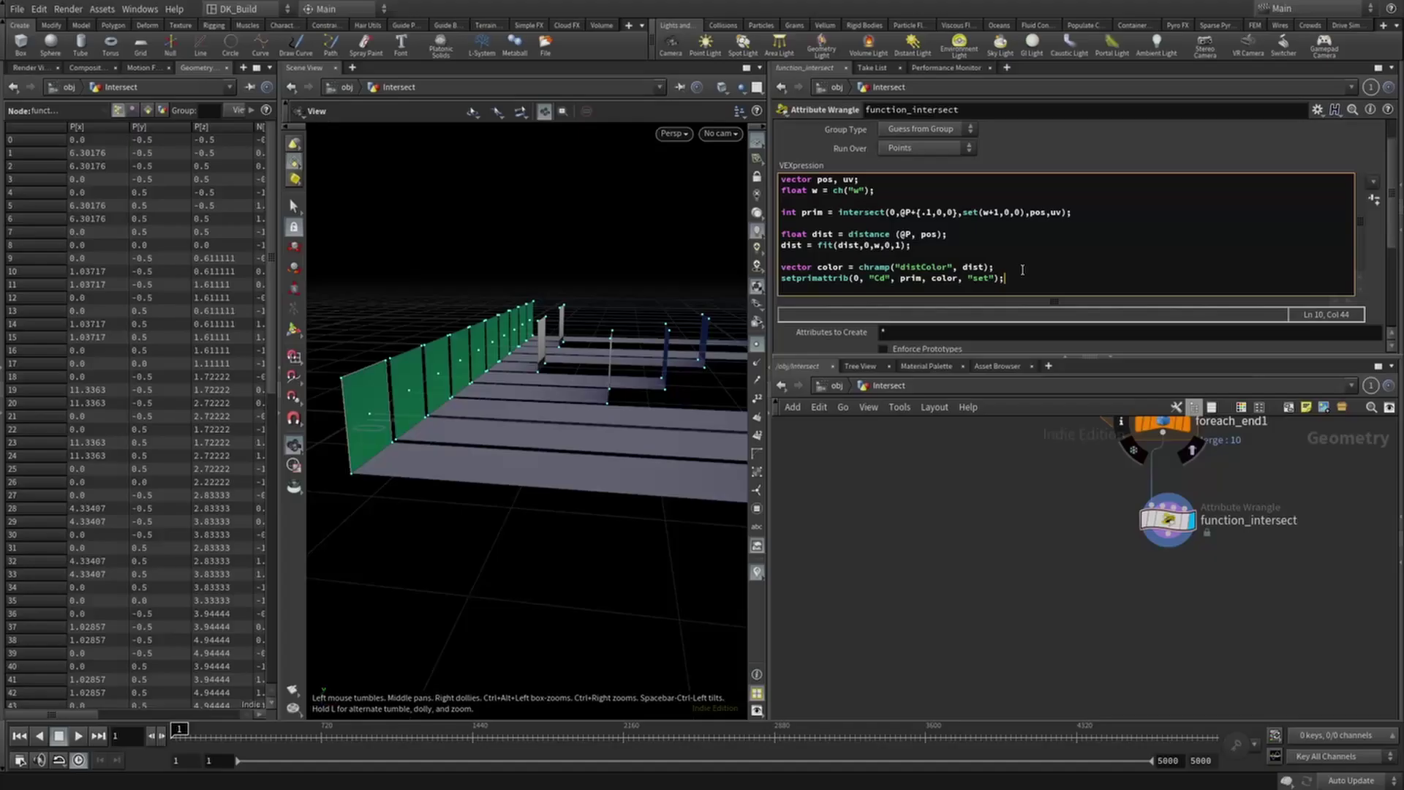
Step: Apply the updated wrangle code and orbit around the boxes to inspect the green-to-red end faces
key("ctrl+Return")
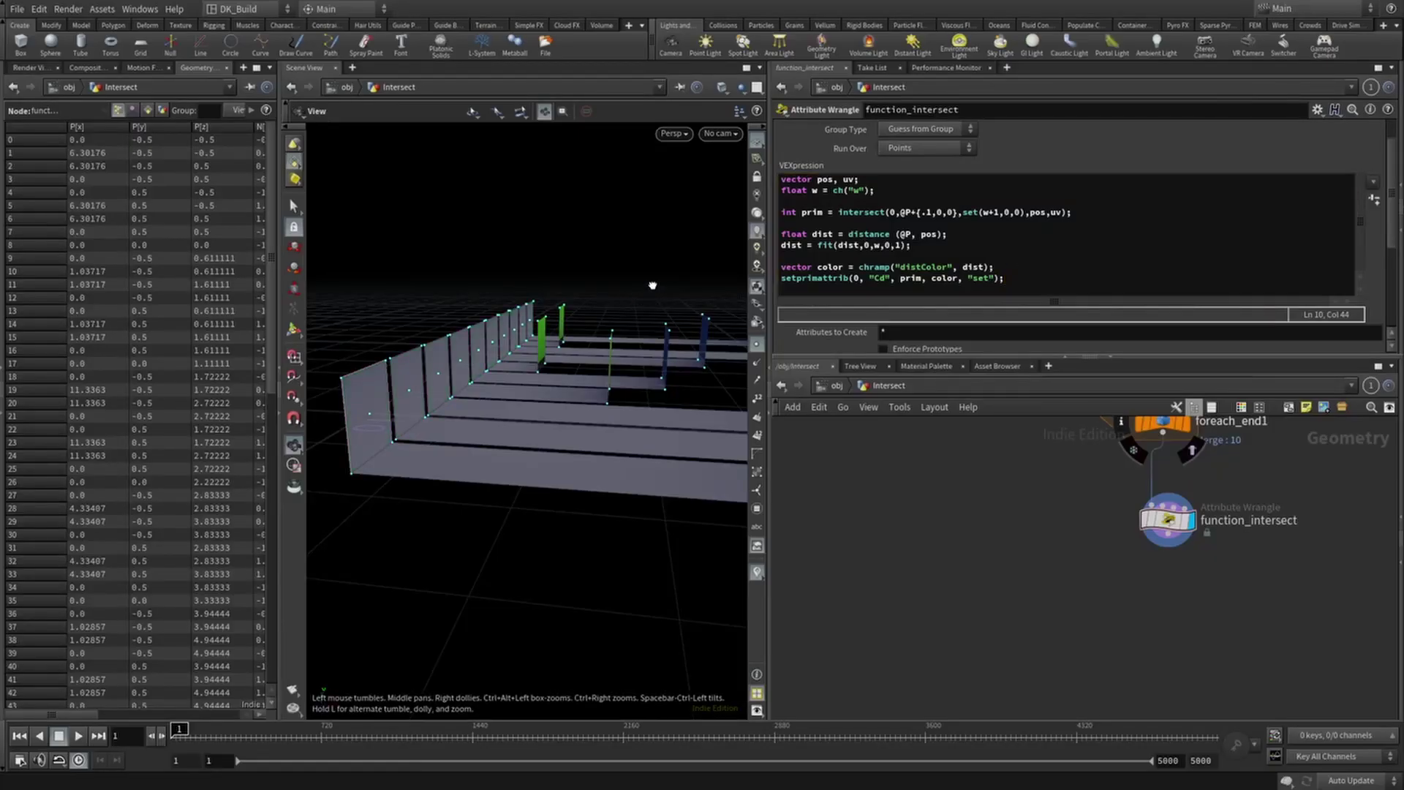
left_click_drag(653, 286, 582, 285)
scroll(568, 291, "down", 5)
middle_click_drag(602, 310, 401, 292)
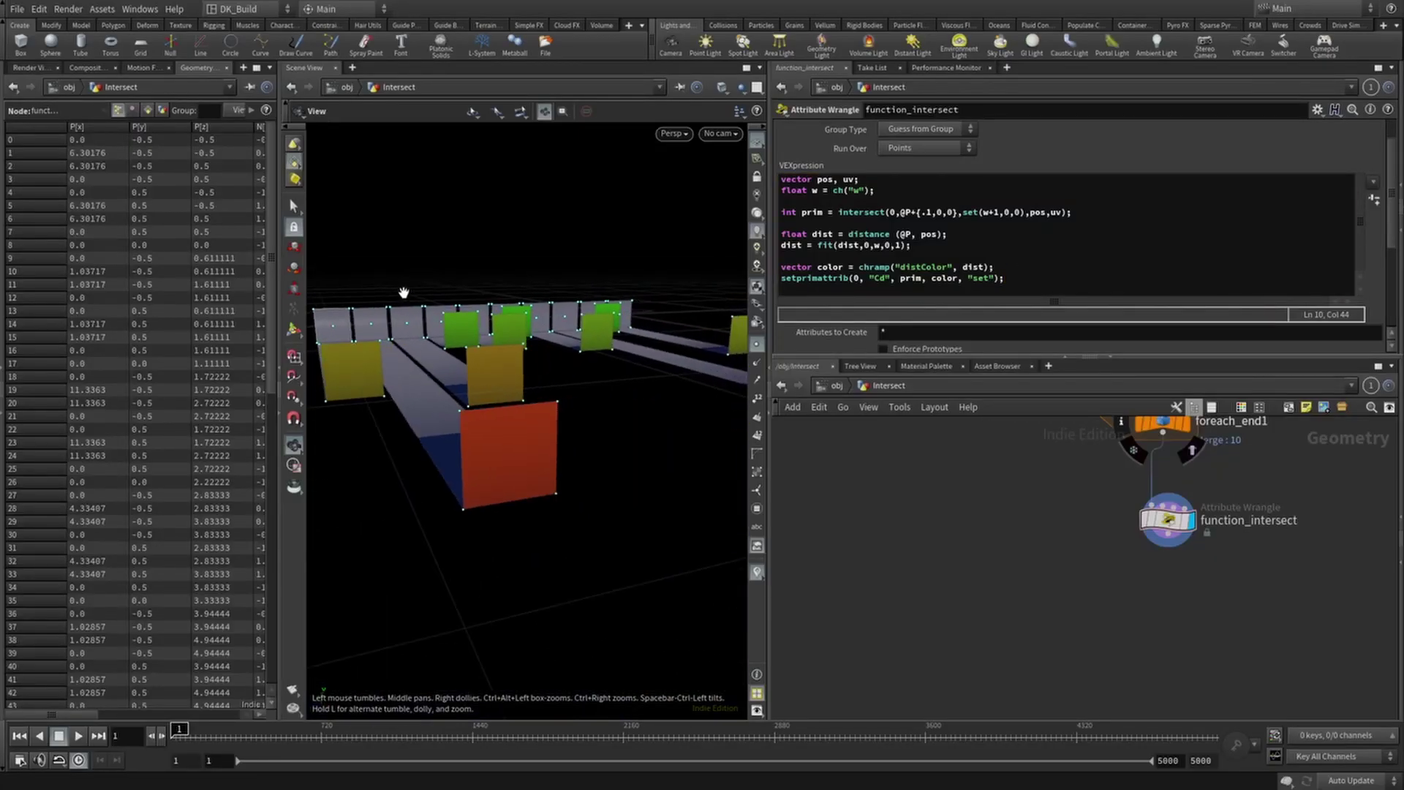
scroll(401, 292, "down", 4)
middle_click_drag(490, 320, 514, 406)
left_click_drag(514, 404, 477, 384)
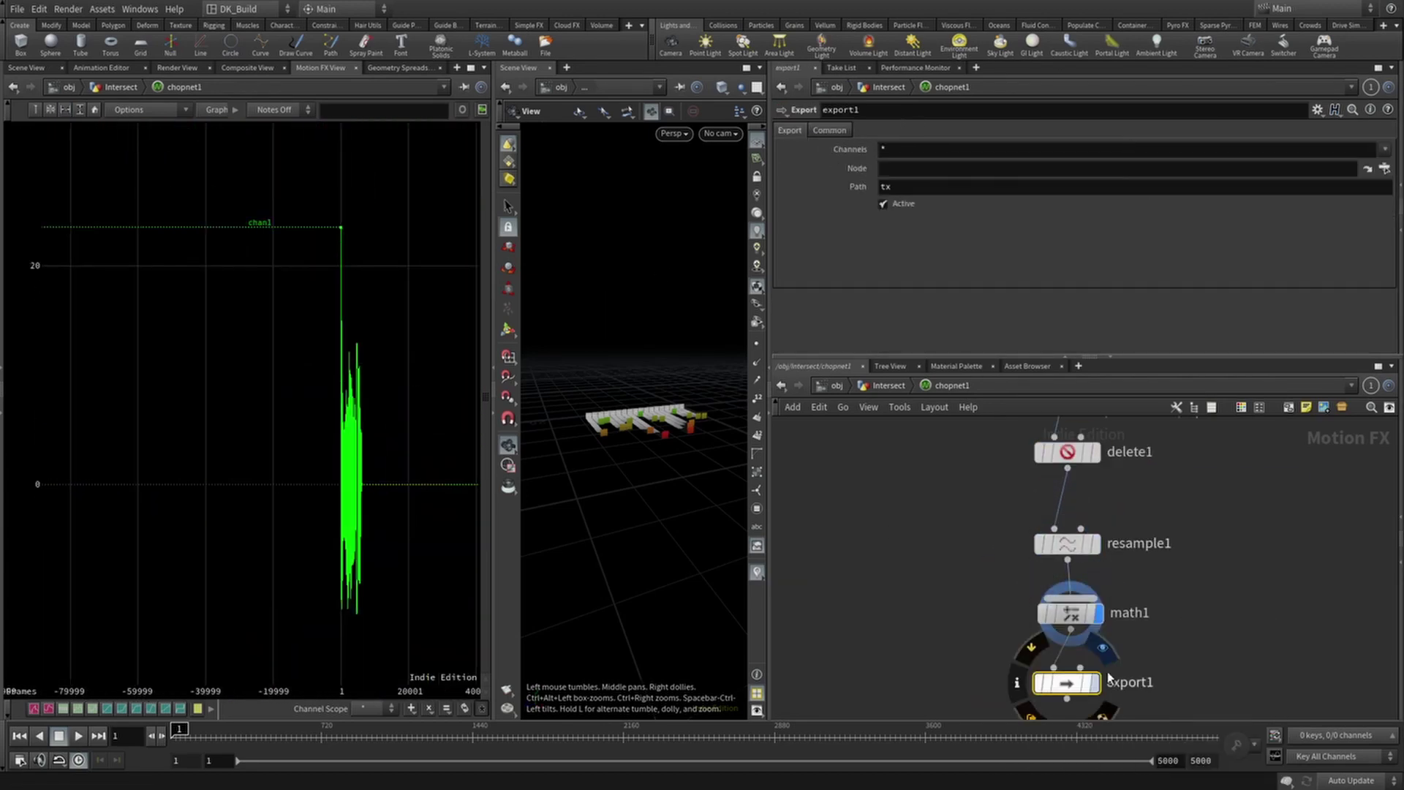
Step: Export the audio channel to set_width's width and enable the export flag so boxes animate
left_click(1384, 168)
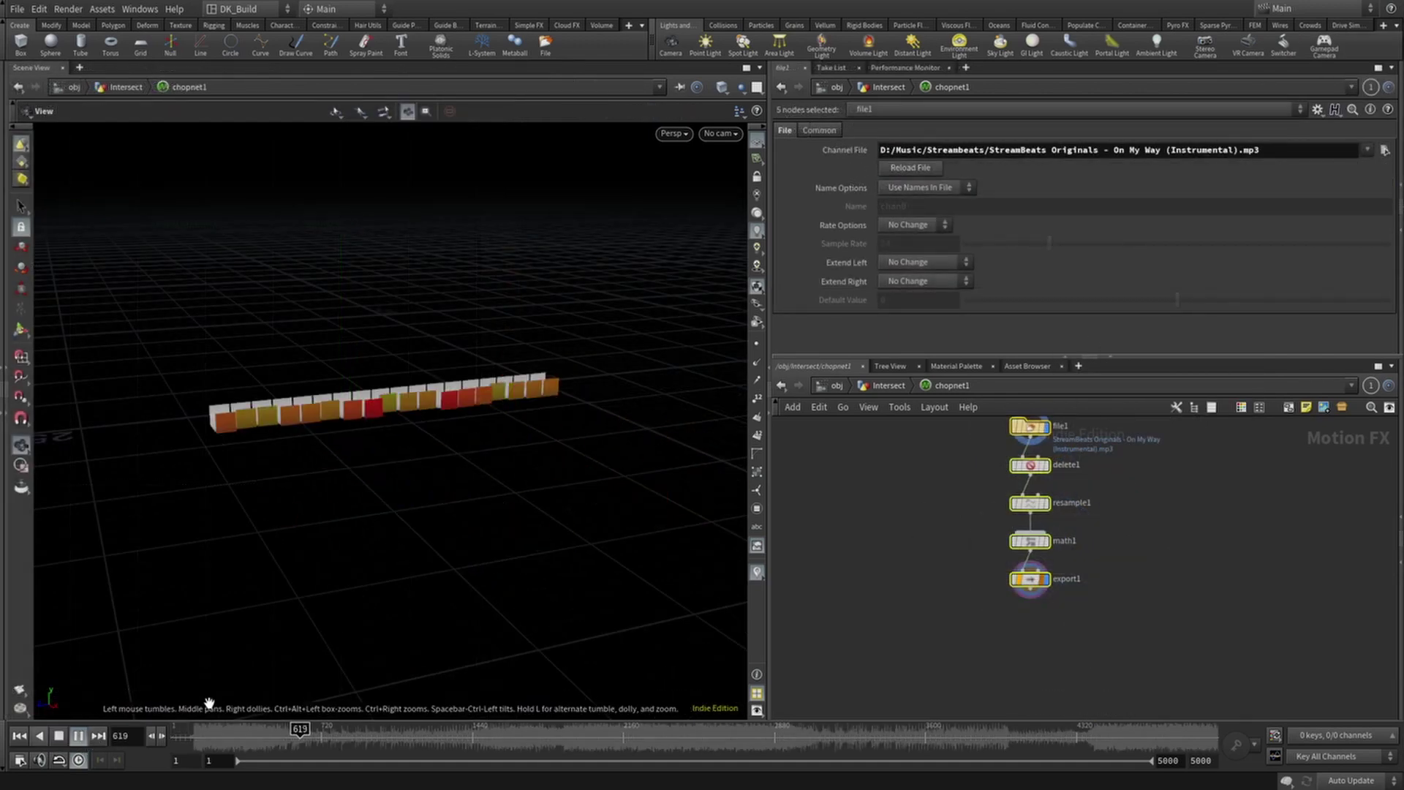
left_click_drag(345, 620, 403, 625)
middle_click_drag(403, 625, 360, 570)
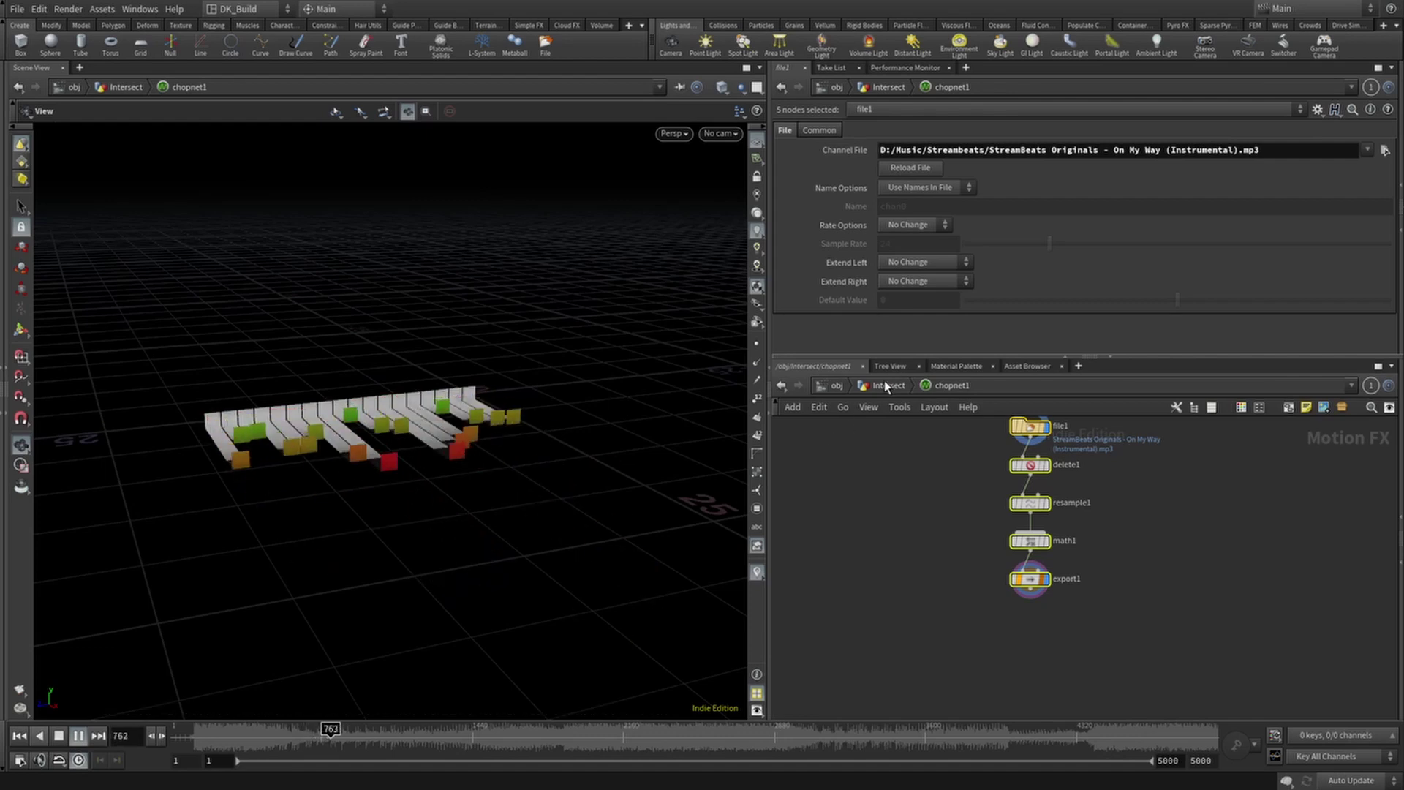
key("u")
scroll(962, 657, "down", 2)
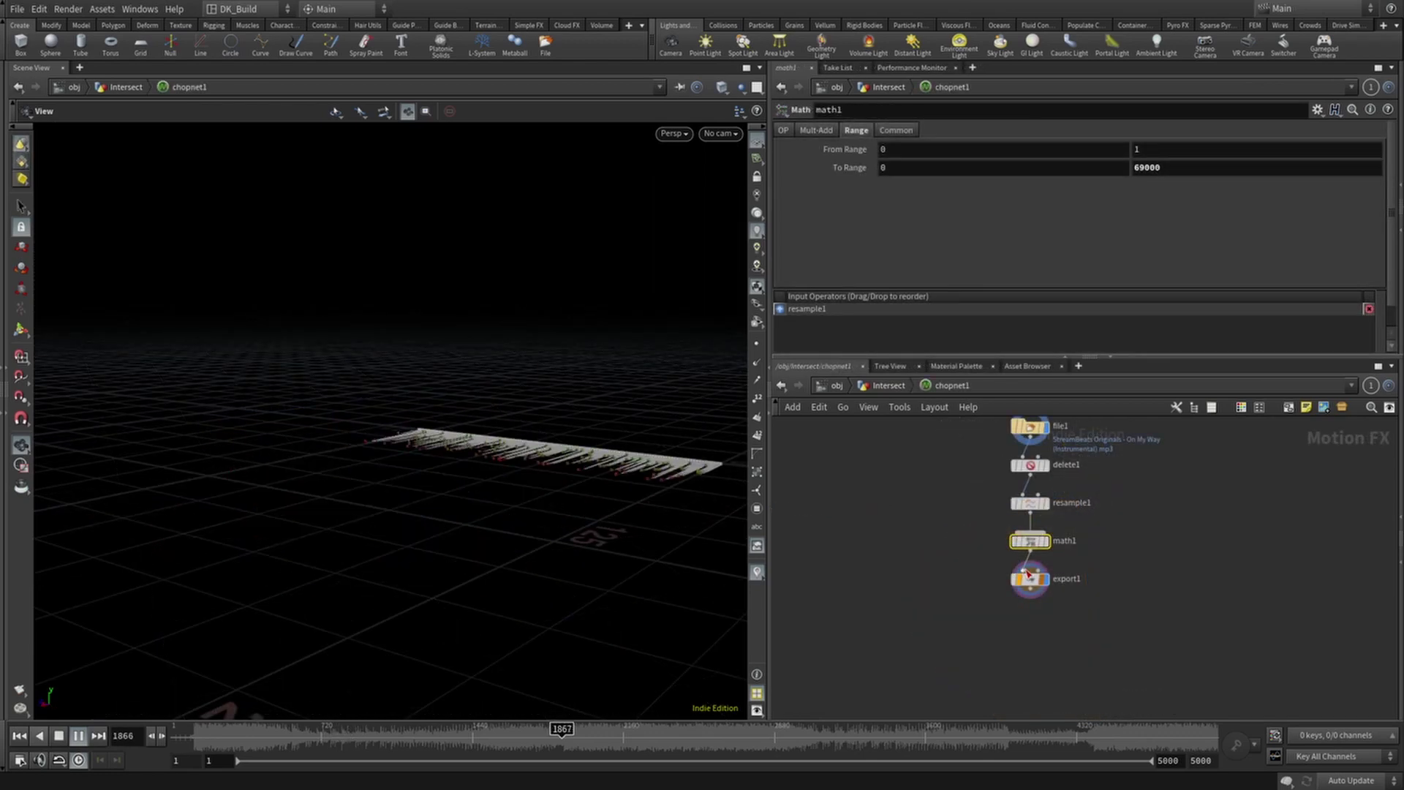
left_click(1028, 573)
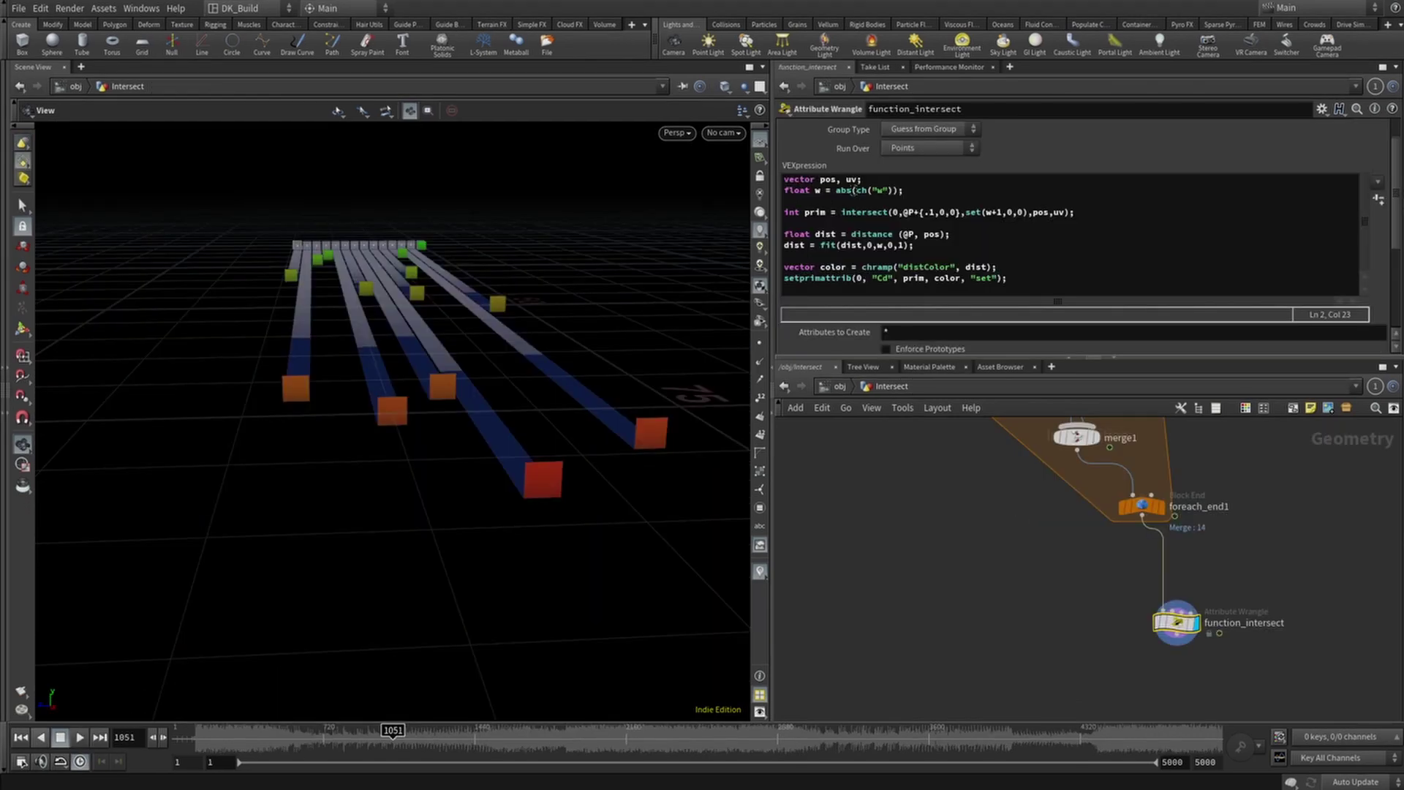
Step: Add a Ray node wired from foreach_end1 and place it below the loop
scroll(1093, 631, "up", 1)
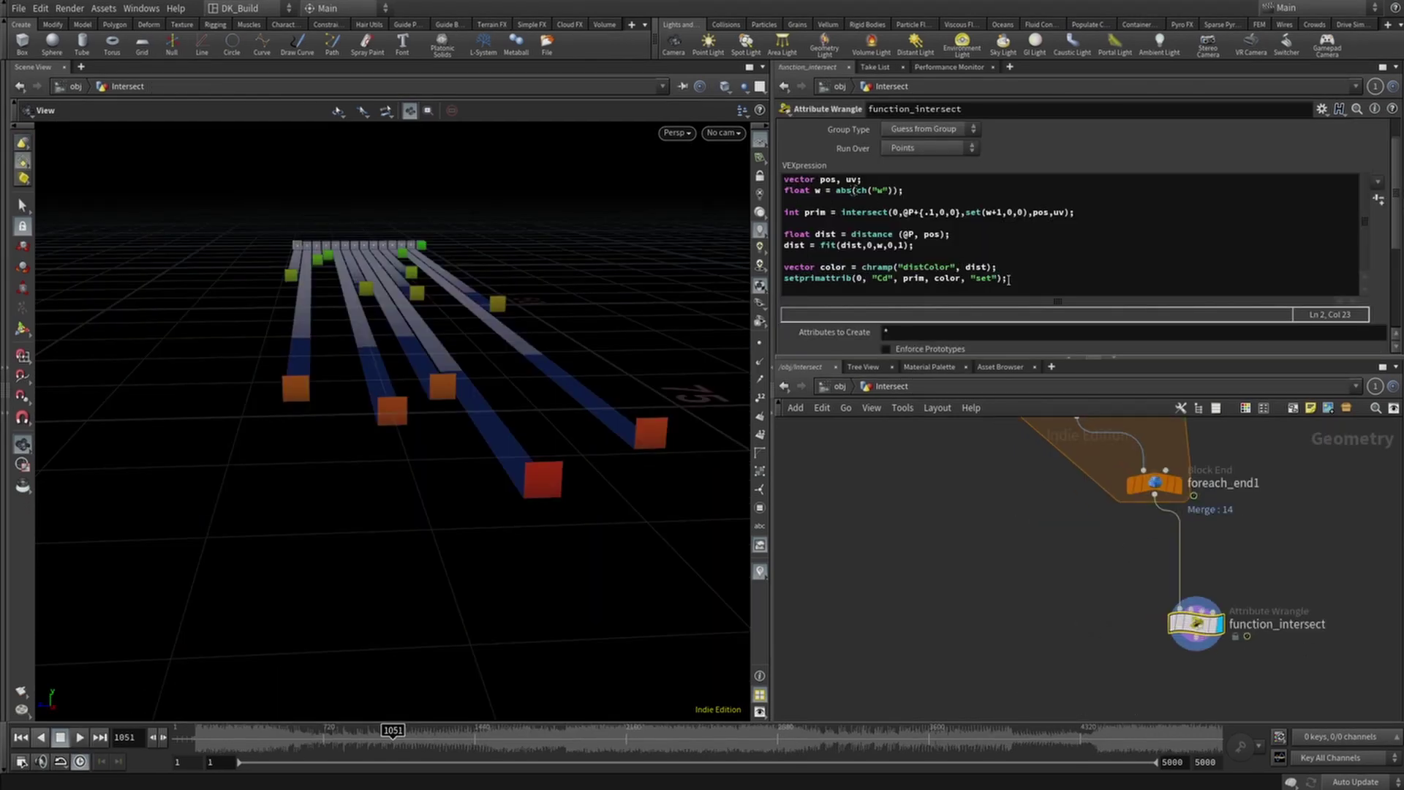
left_click(1155, 495)
key("Tab")
type("ray")
key("Return")
left_click(987, 563)
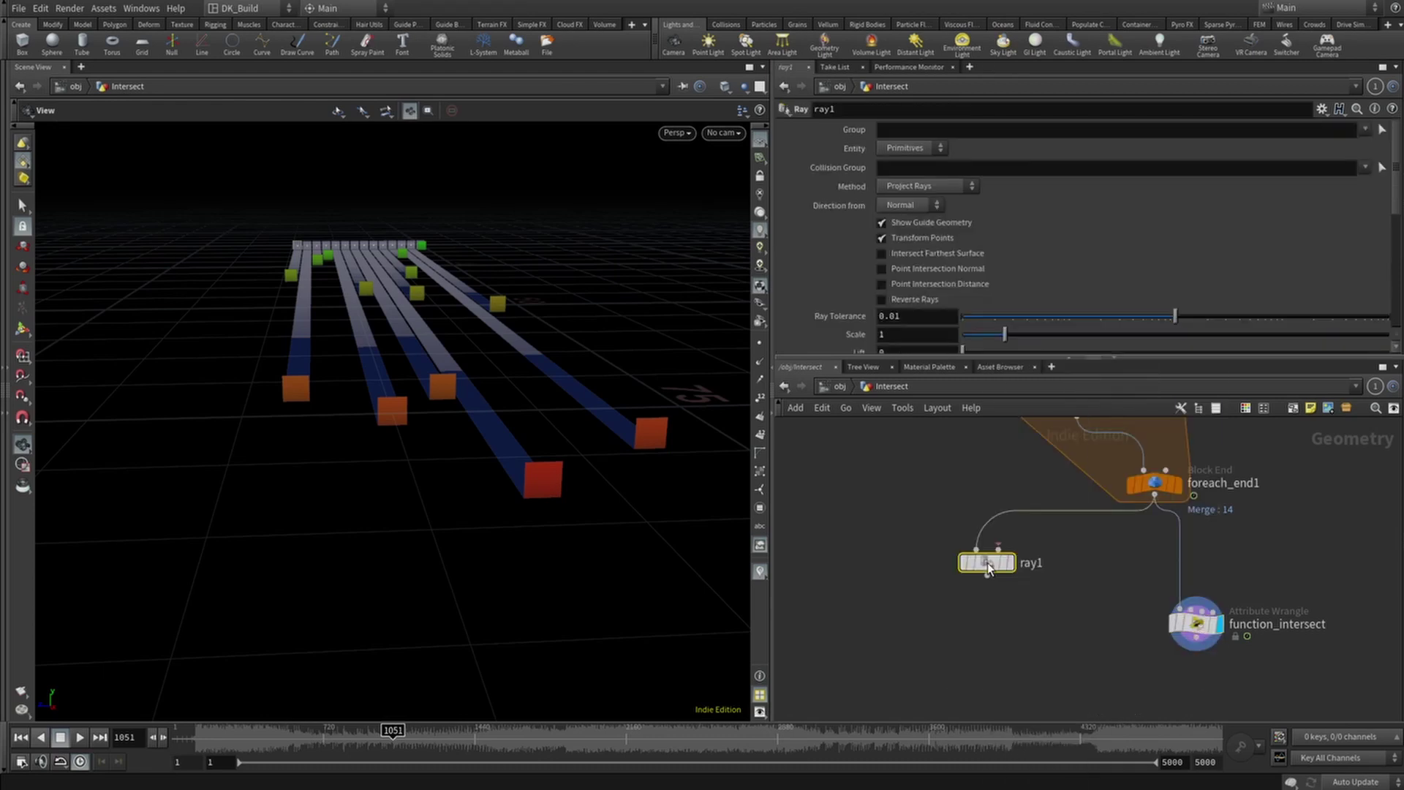
left_click_drag(987, 563, 994, 612)
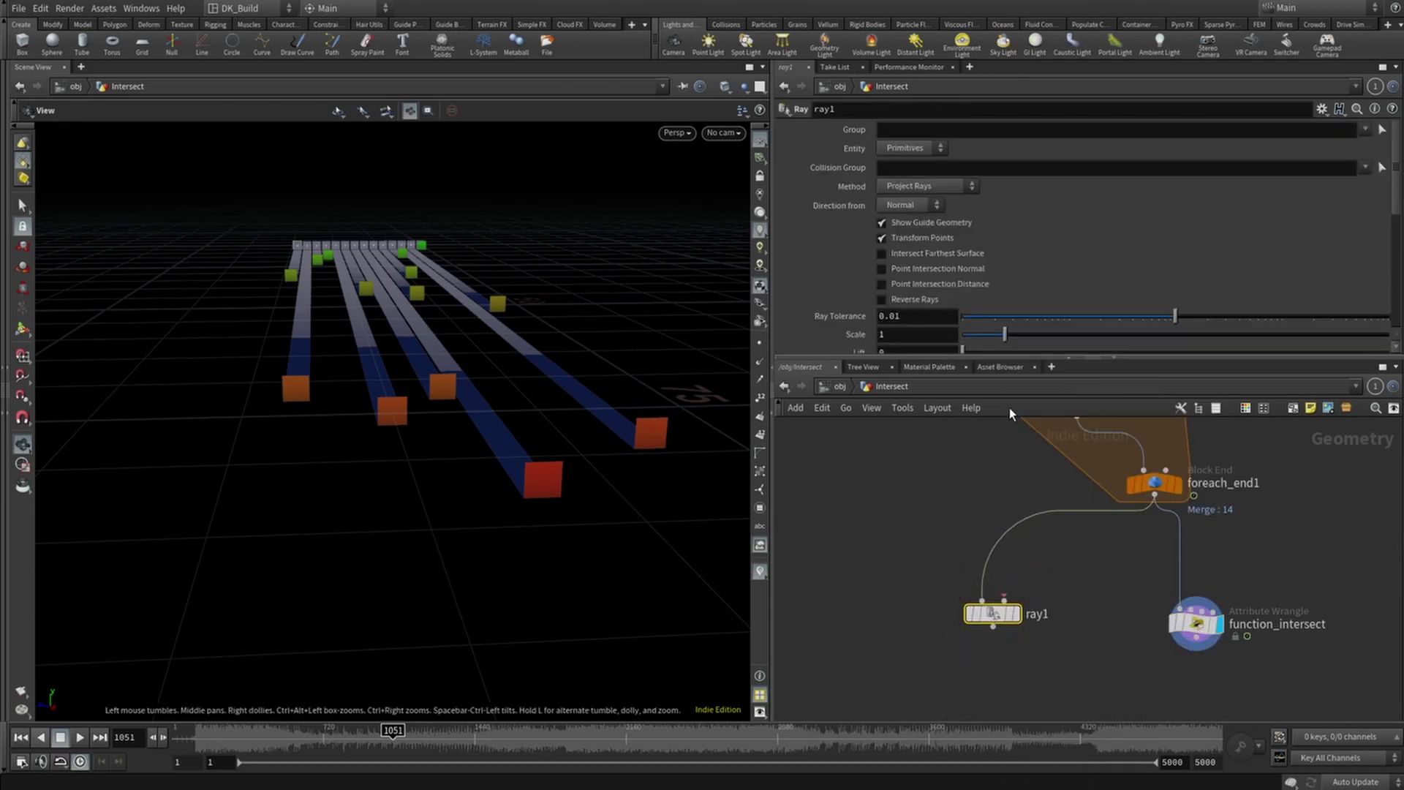
Step: Make ray1 project marker-group points along vector 1,0,0 onto the loop geometry as collision input
left_click(1365, 129)
left_click(1376, 139)
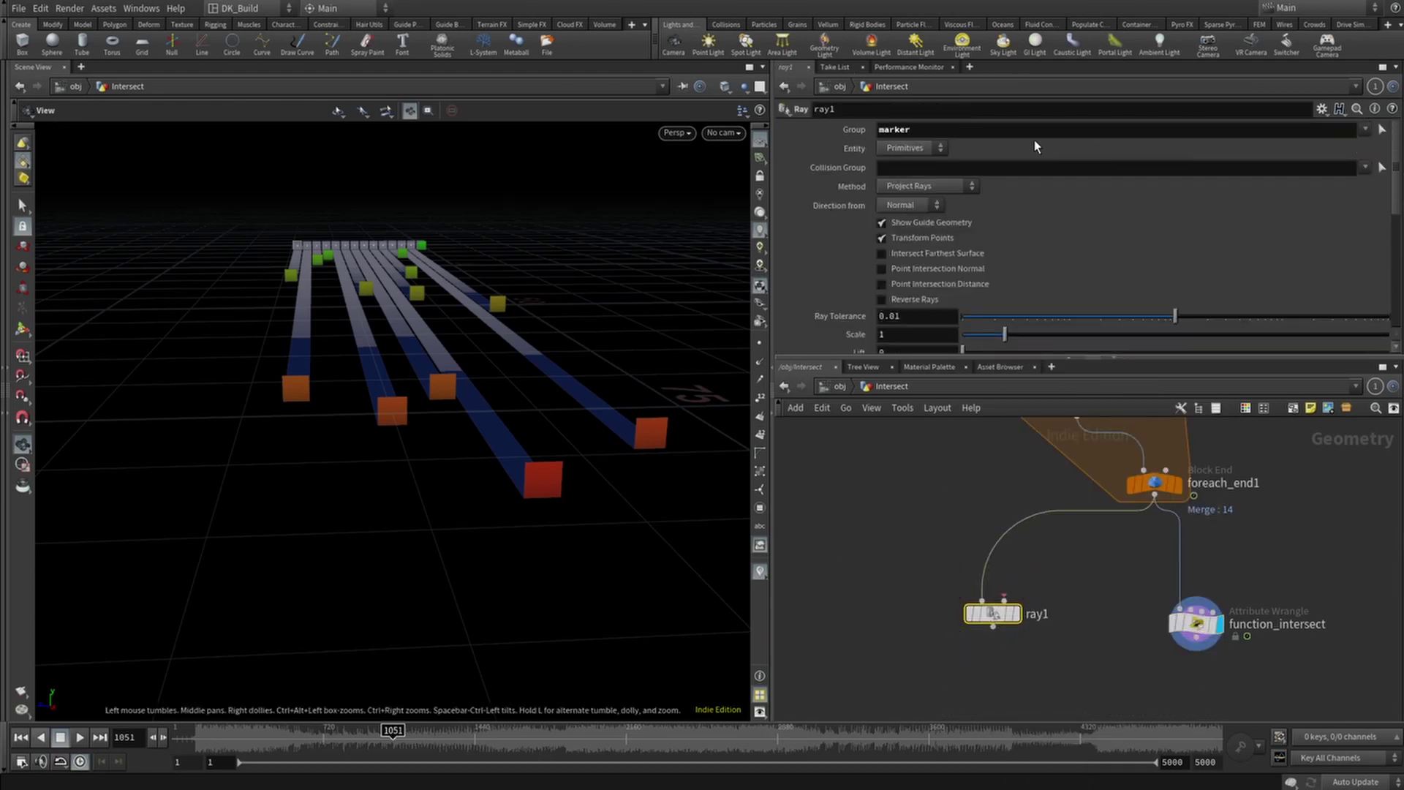
left_click(915, 150)
left_click(907, 162)
left_click(939, 183)
left_click(945, 182)
left_click(898, 220)
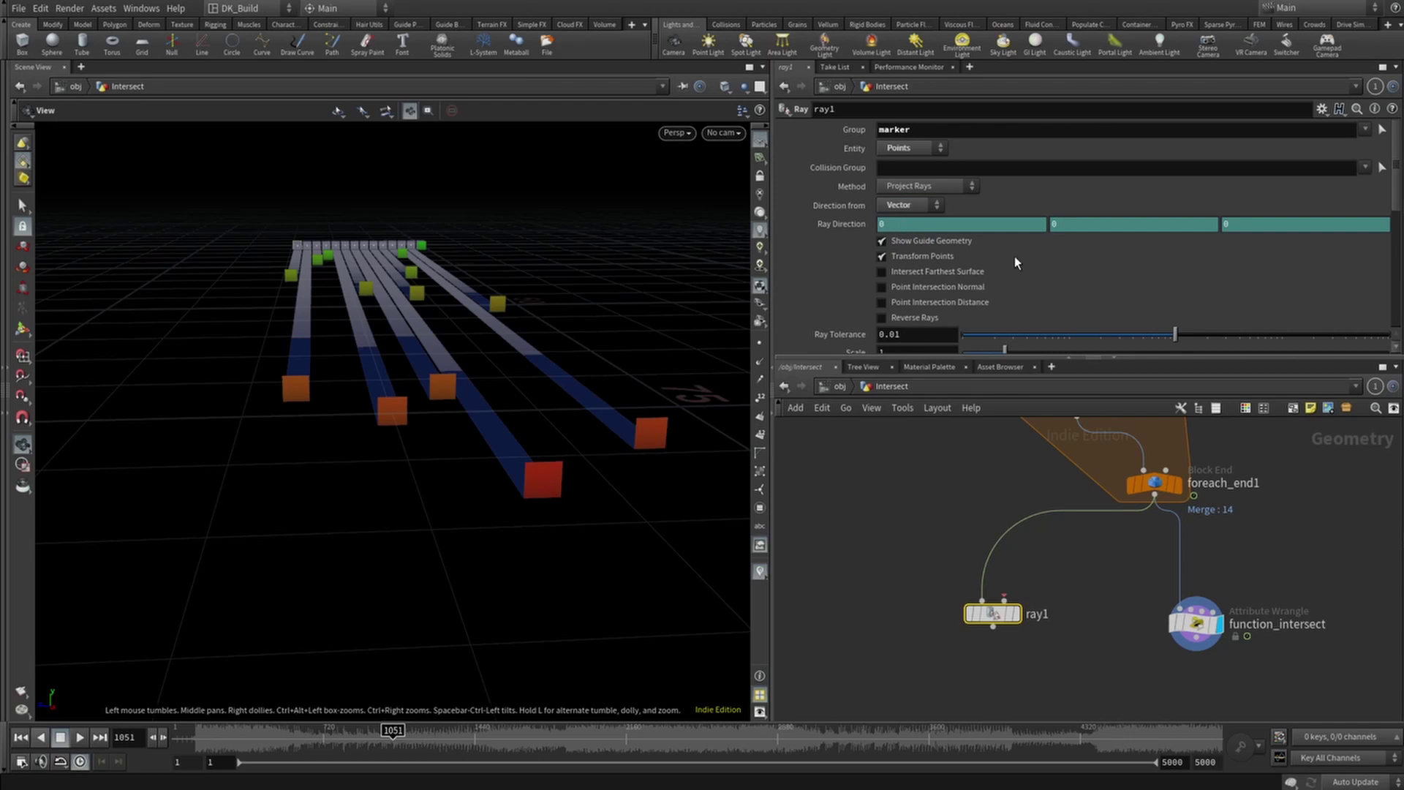
right_click(853, 225)
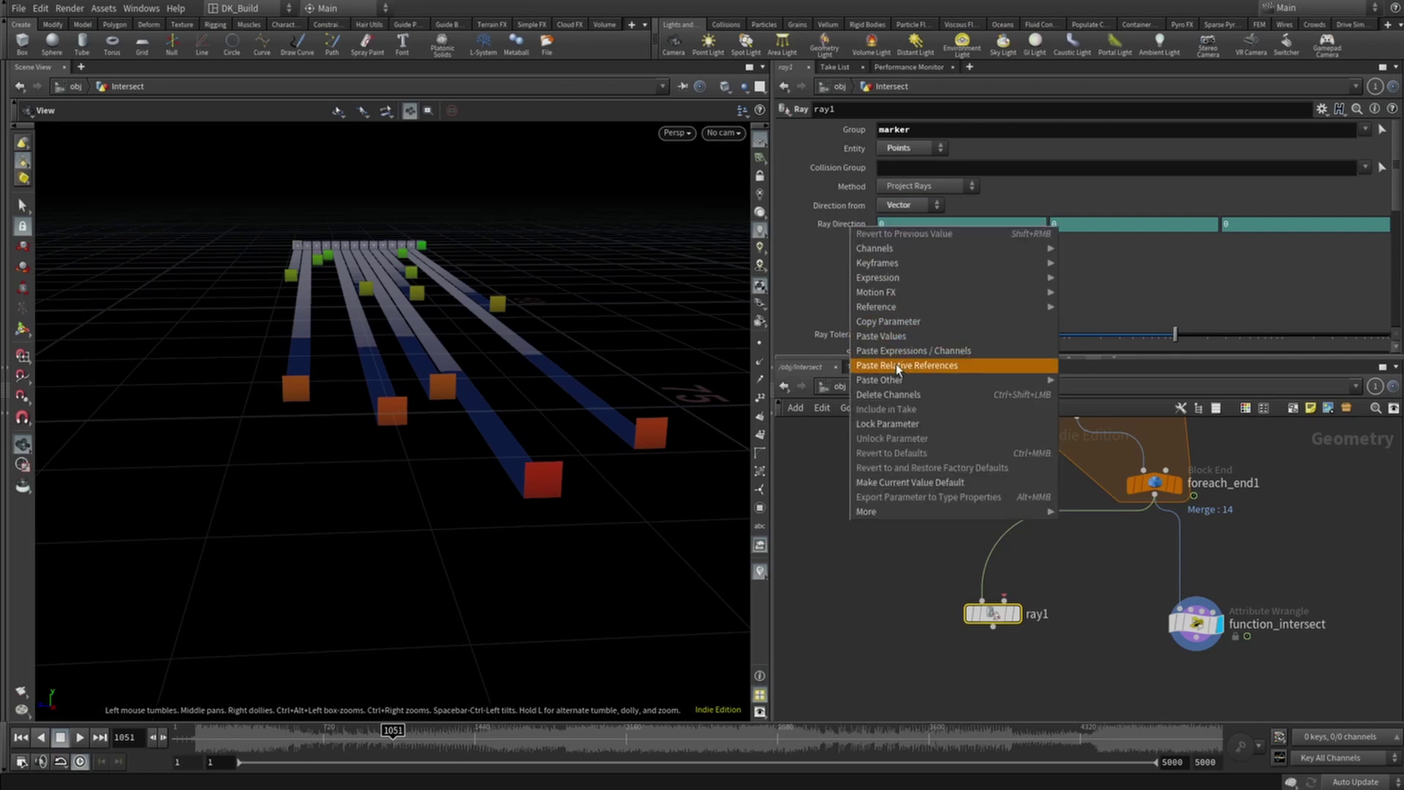
left_click(896, 394)
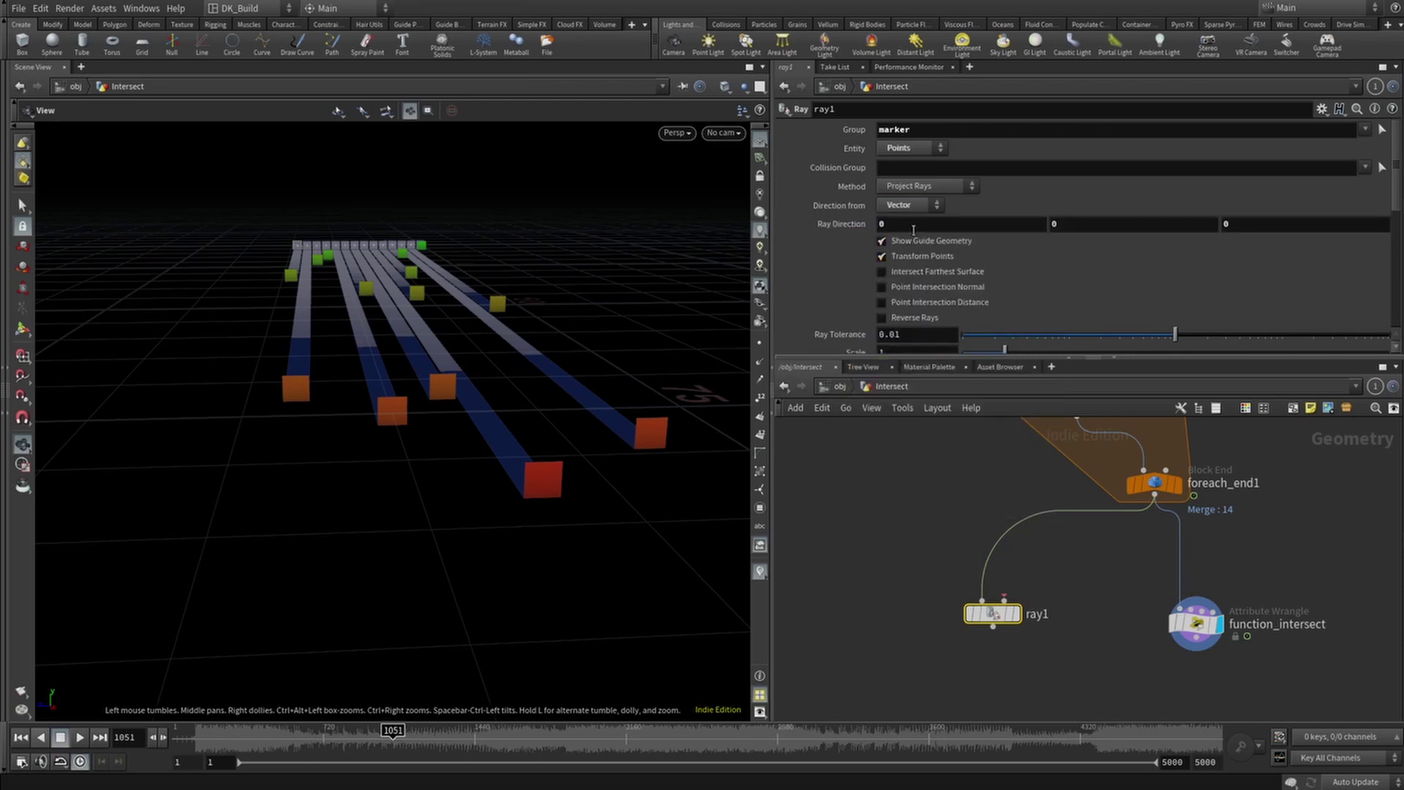
left_click(886, 466)
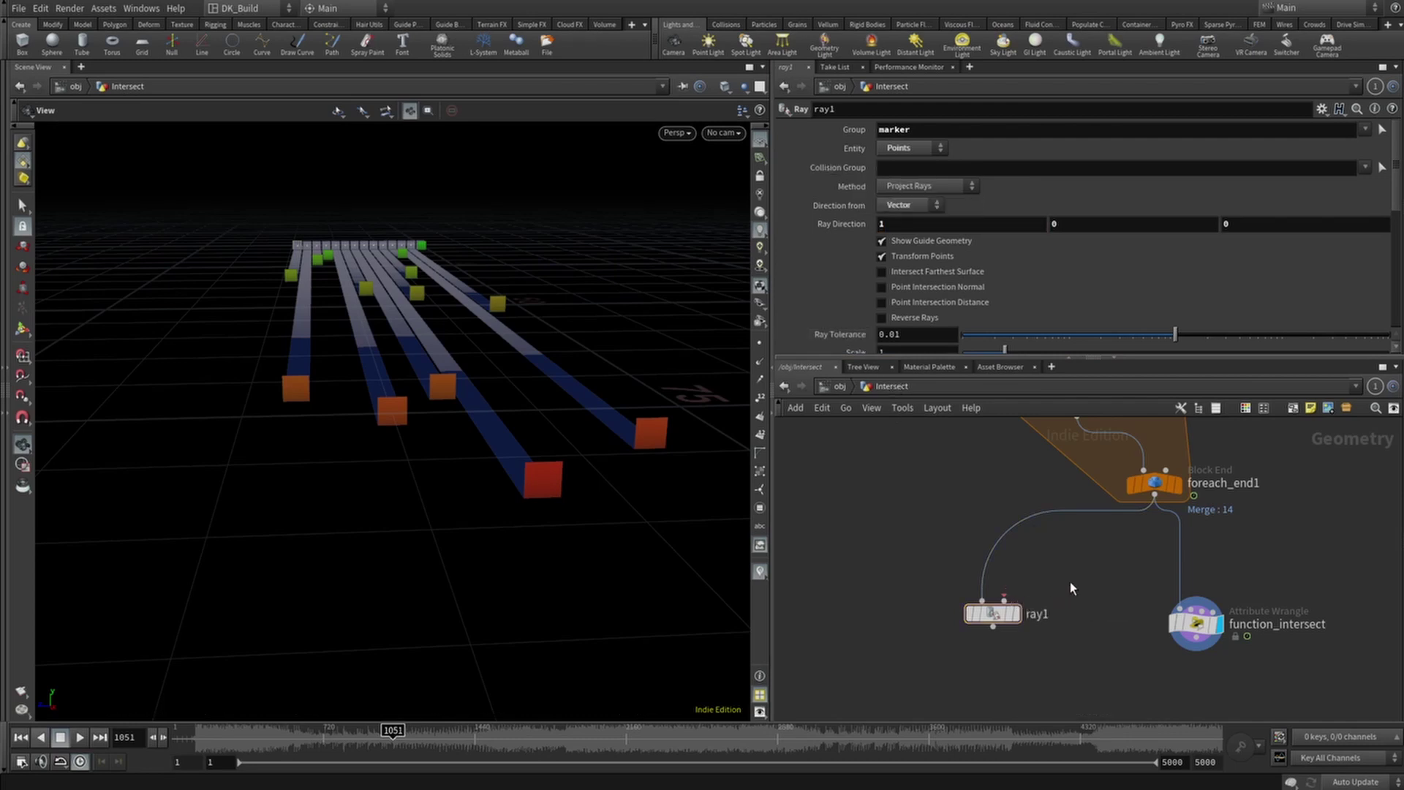
left_click_drag(1154, 496, 1004, 601)
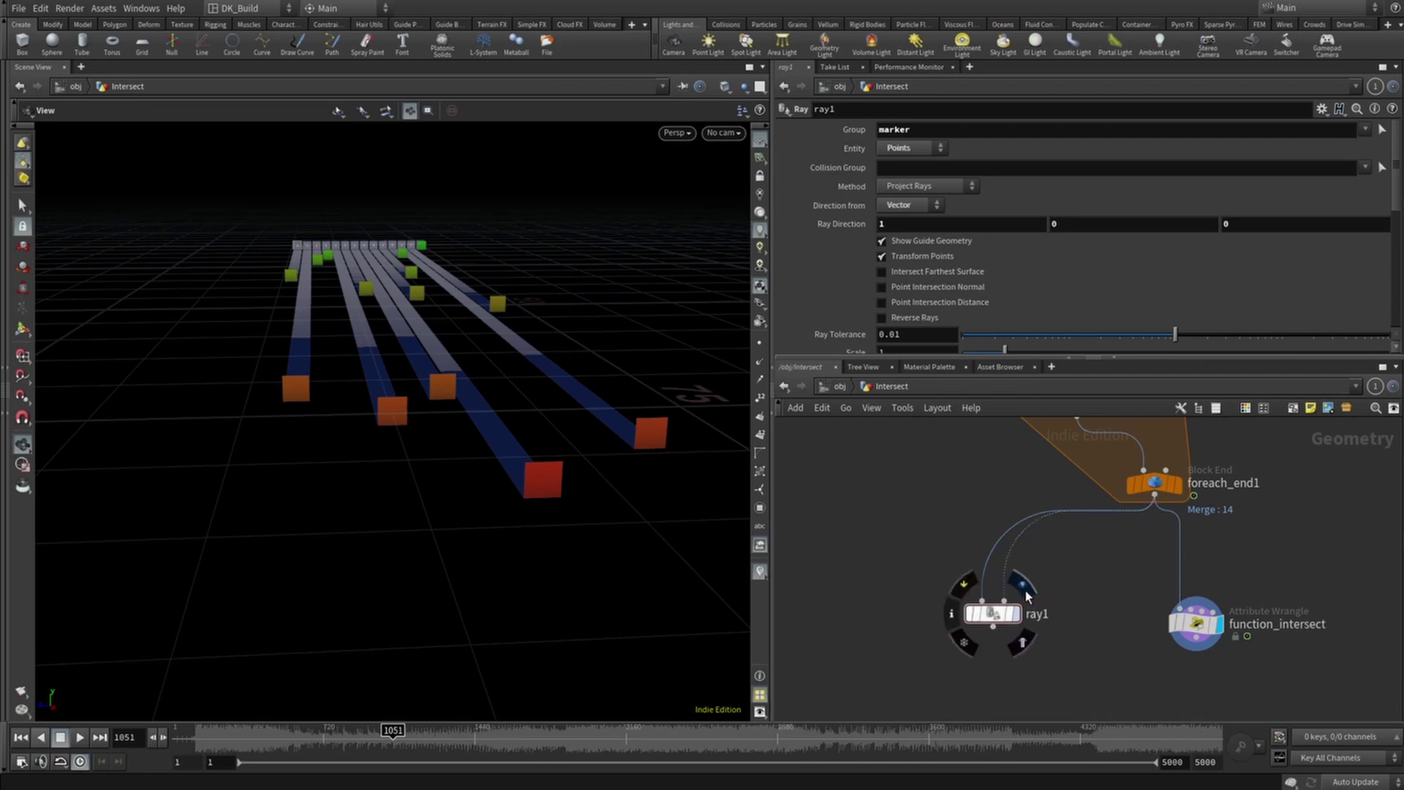
Step: Display ray1 with Intersect Farthest Surface on, then orbit to inspect the projected marker boxes
left_click(1017, 614)
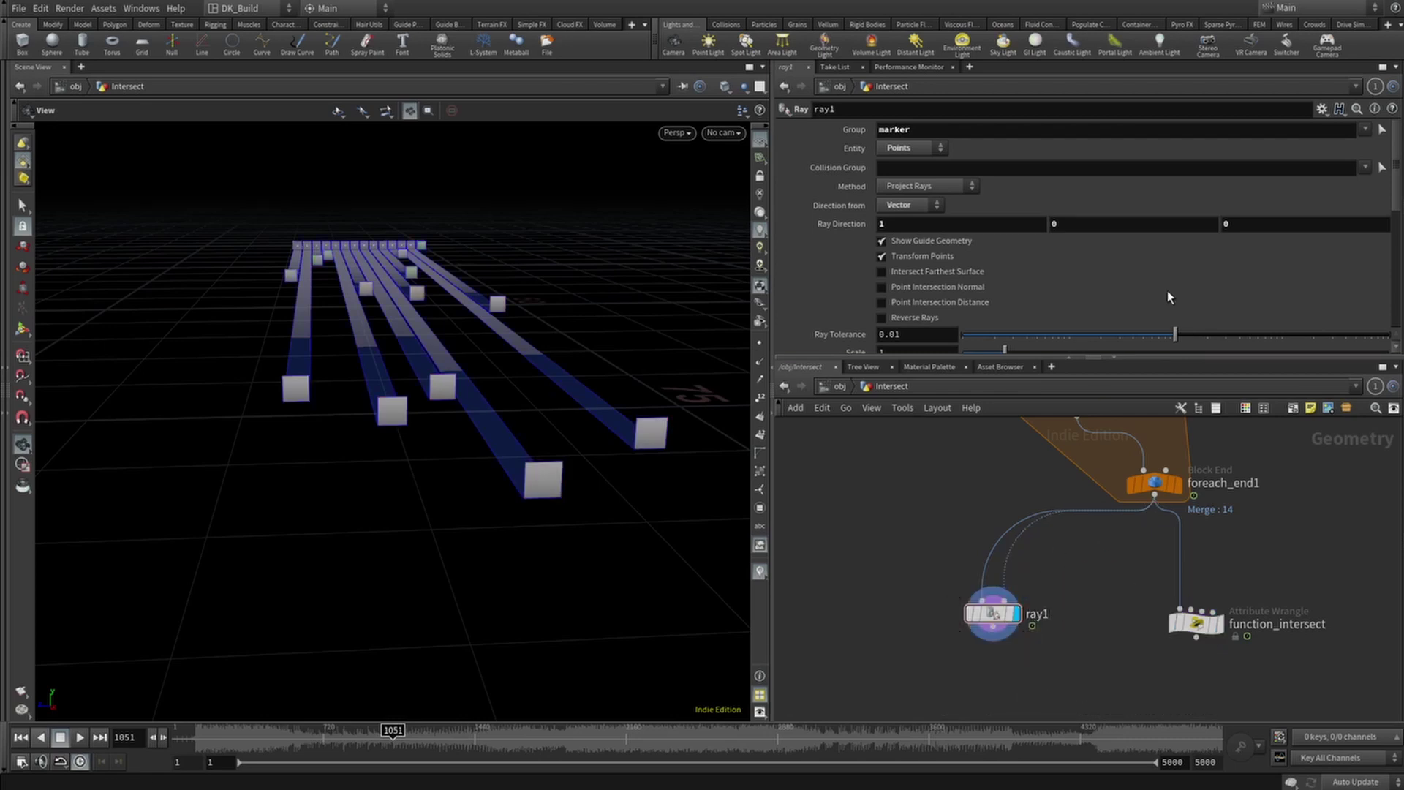
scroll(1041, 278, "down", 1)
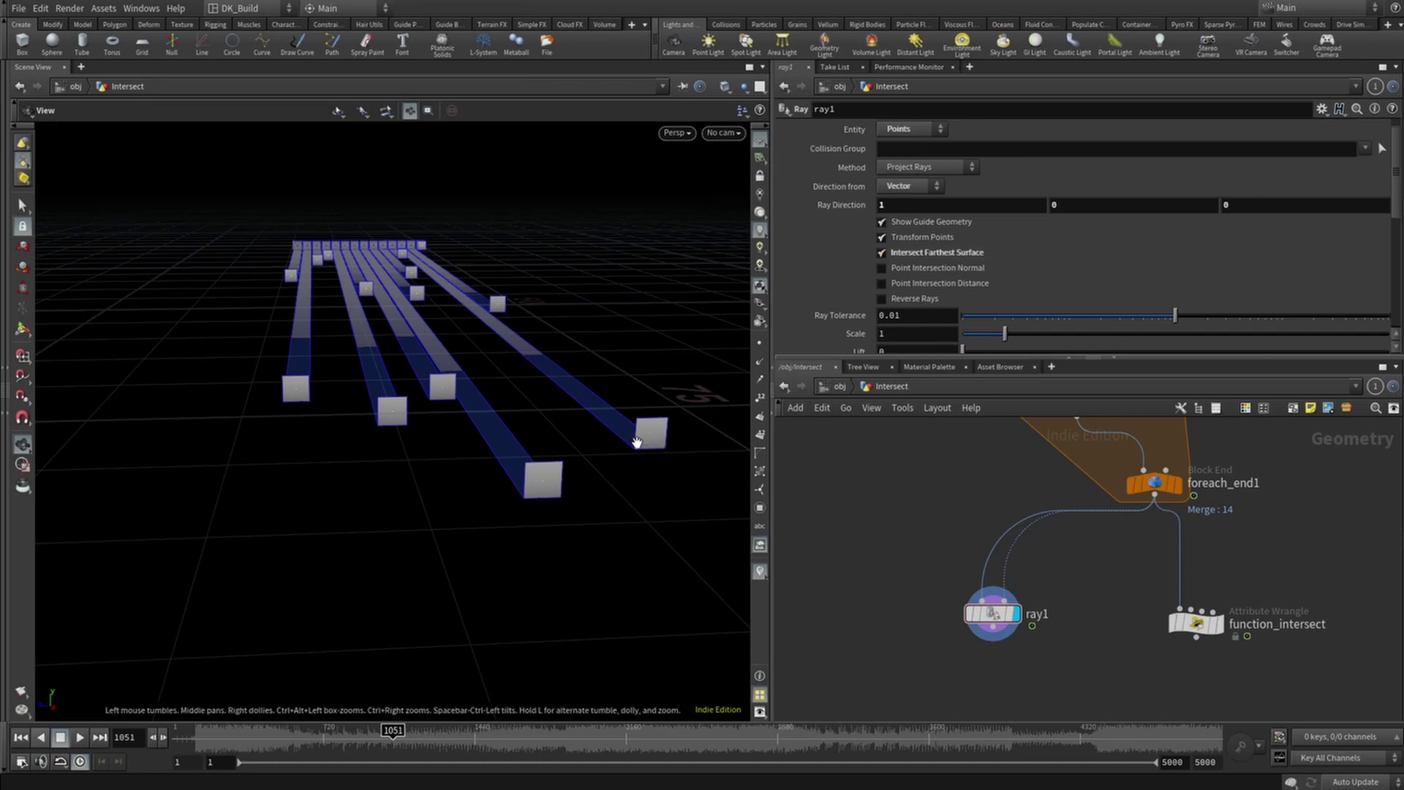
left_click_drag(524, 392, 616, 437)
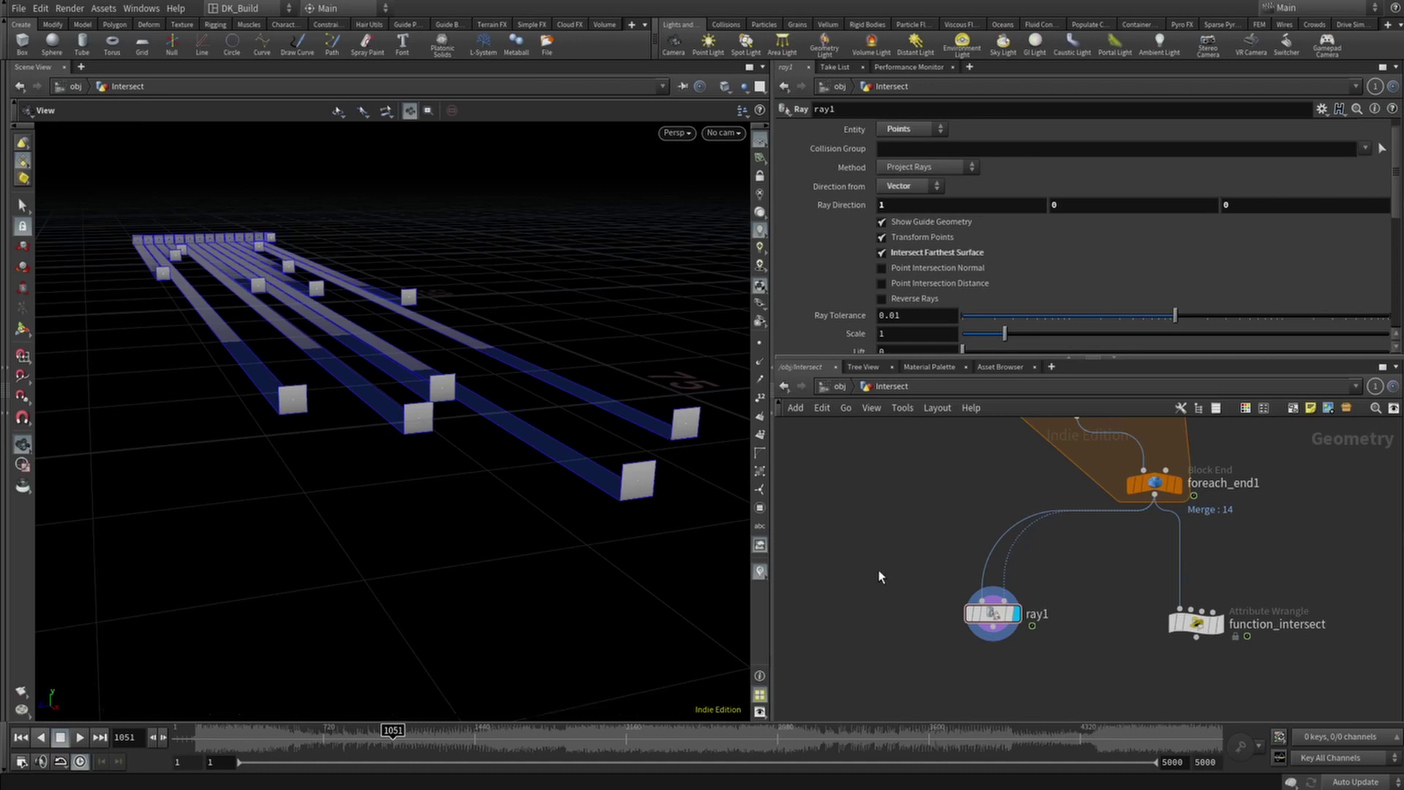
Step: Add a Blast node under ray1 keeping only rayHitGroup (Delete Non Selected), and display it
key("Tab")
key("Return")
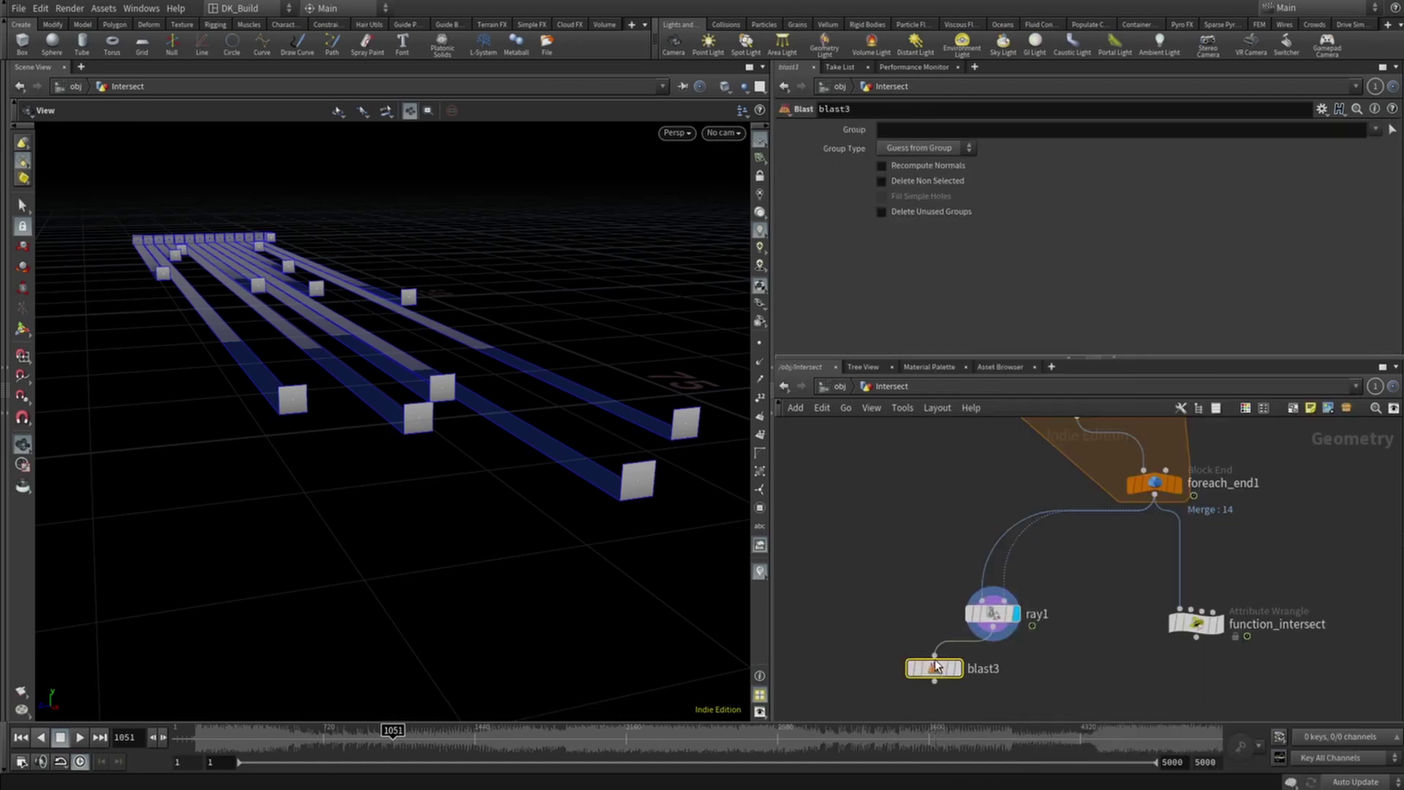
left_click(1375, 129)
left_click(1382, 160)
left_click(941, 180)
left_click(958, 668)
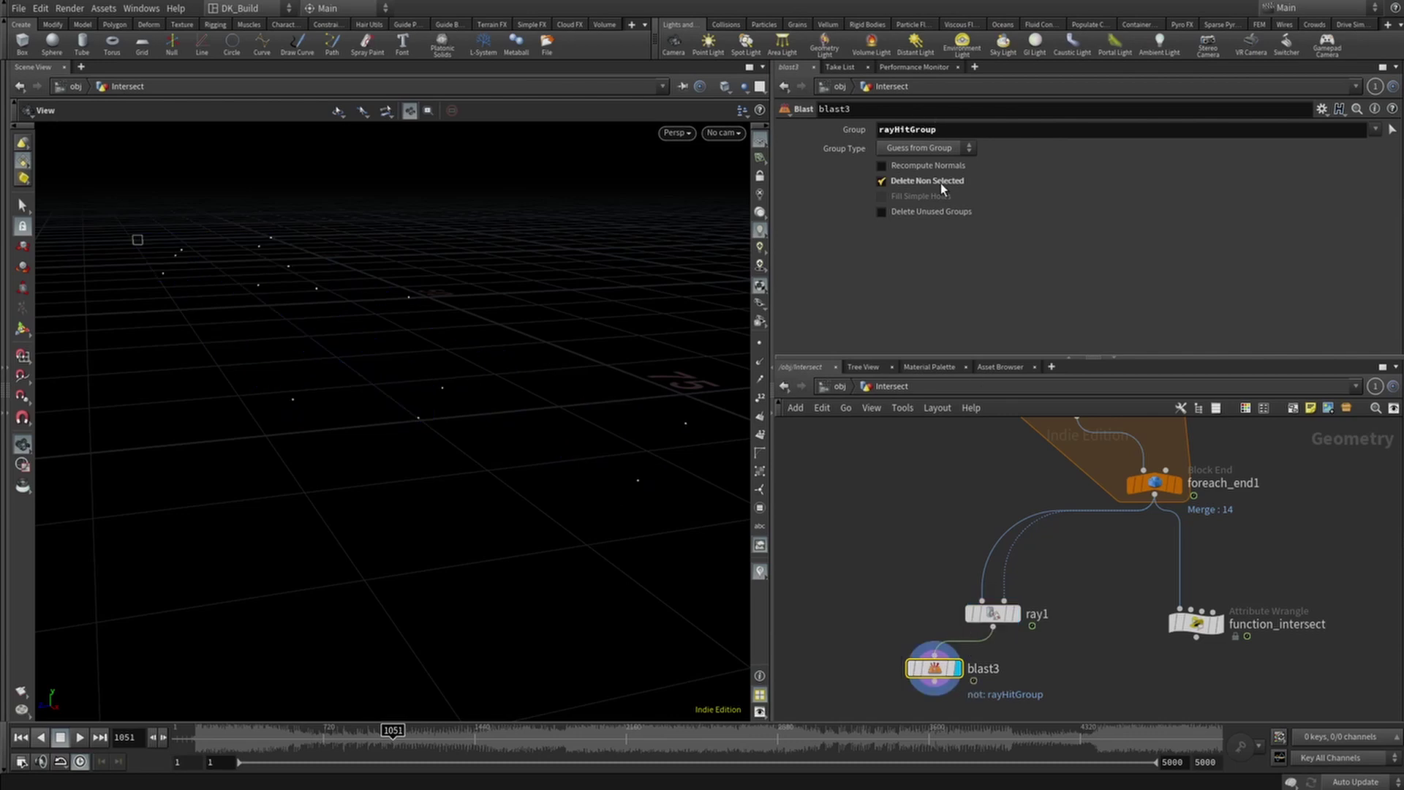
mouse_move(558, 323)
left_mouse_down()
mouse_move(527, 342)
mouse_move(544, 316)
left_mouse_up()
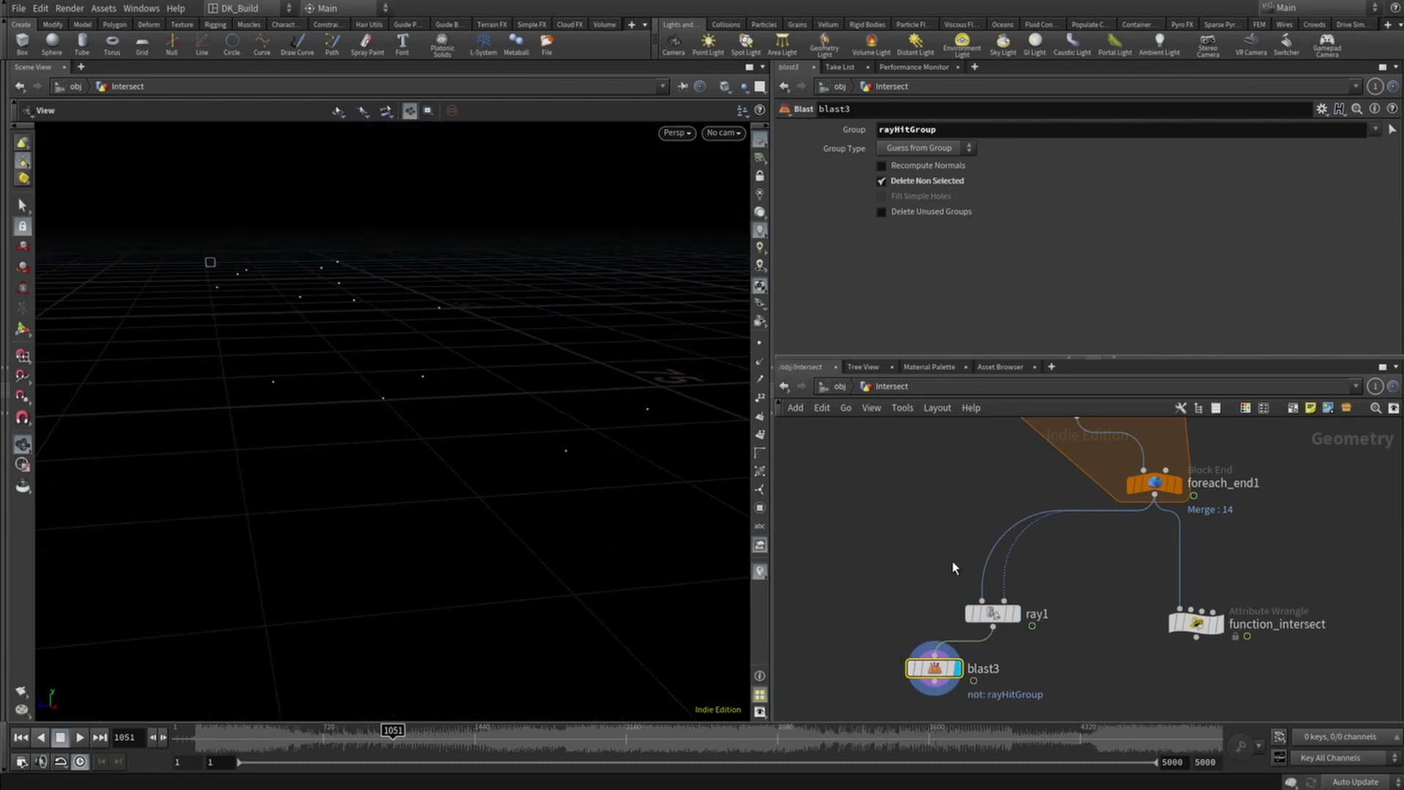
Step: Template ray1 as a wireframe reference, then display function_intersect's coloured result again
left_click(1009, 614)
left_click_drag(711, 586, 629, 565)
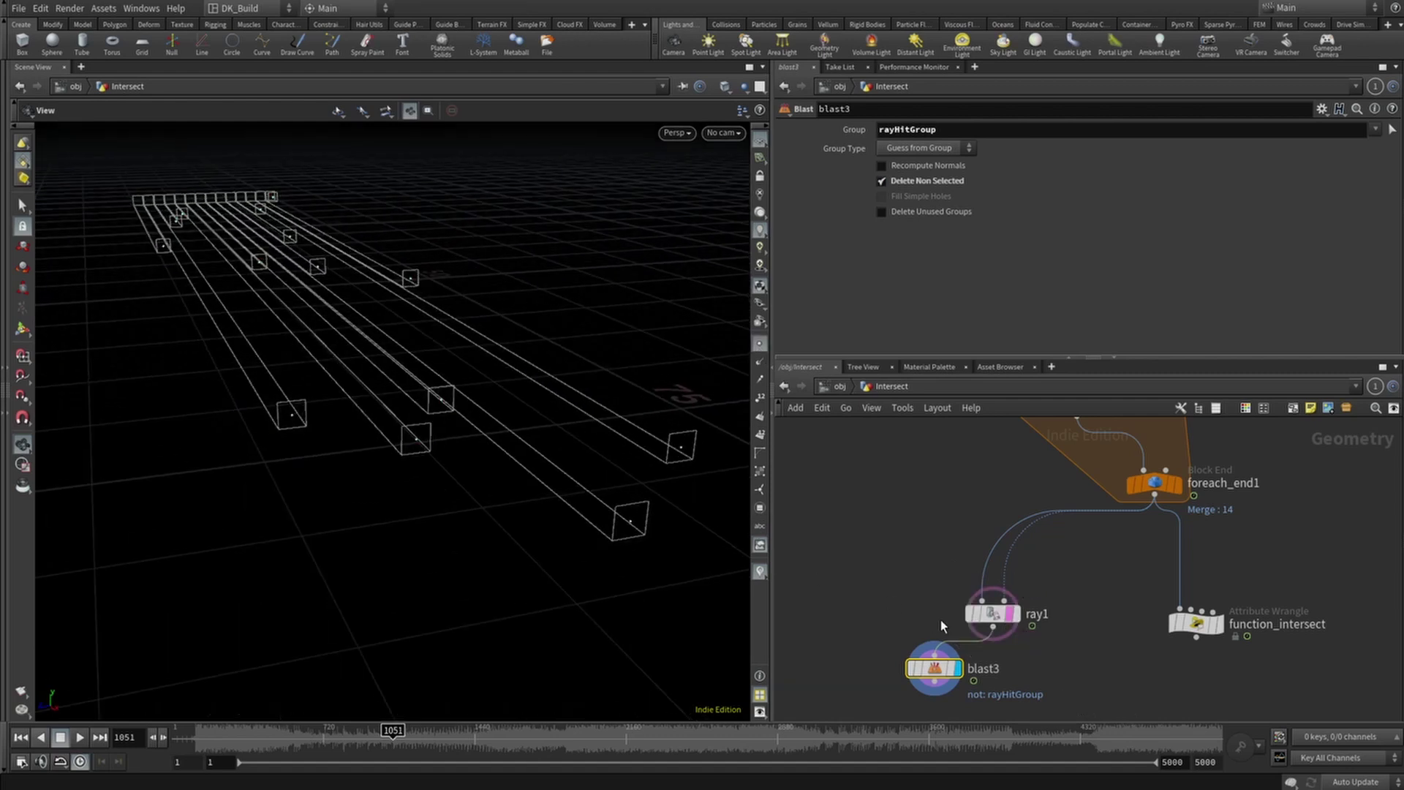
mouse_move(1211, 625)
left_click(1226, 599)
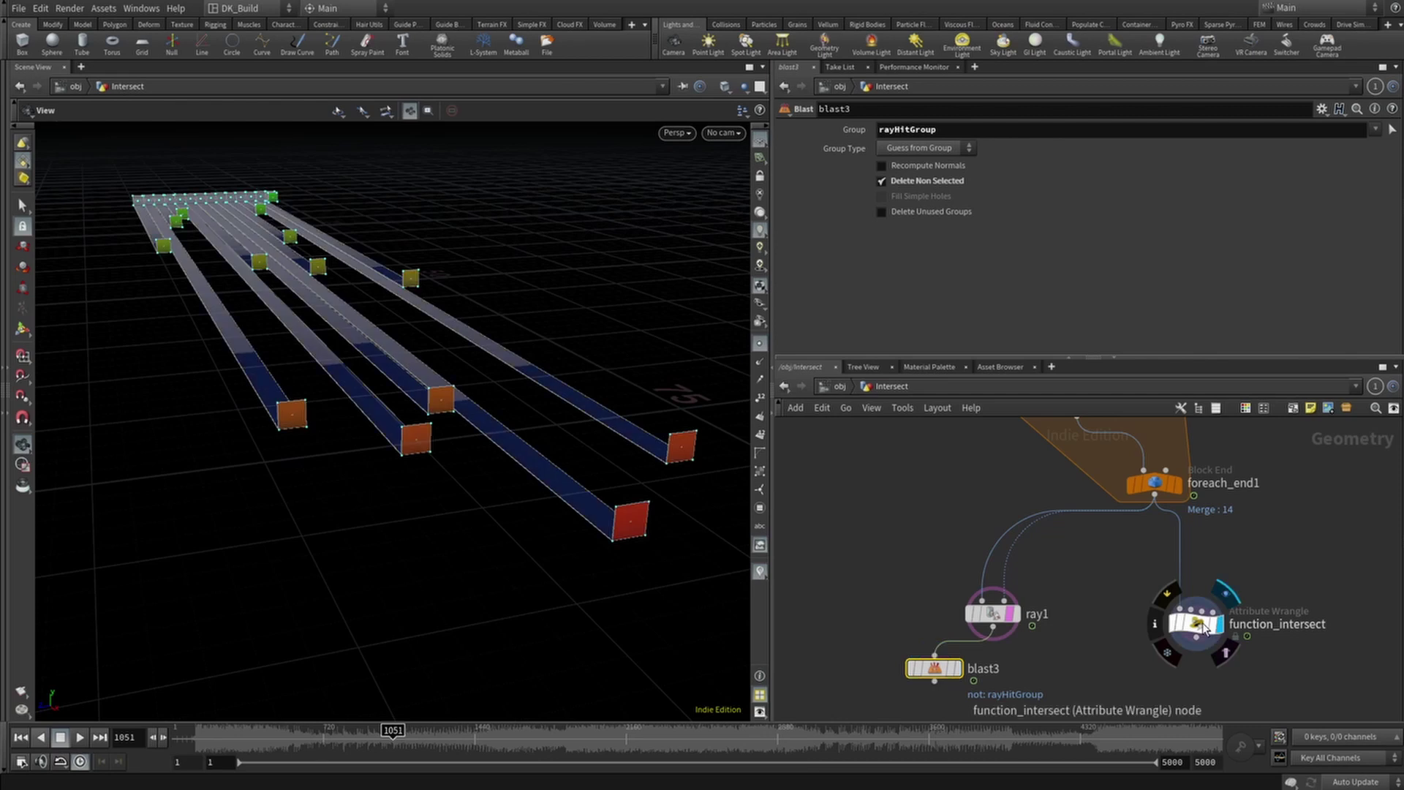
left_click(1196, 623)
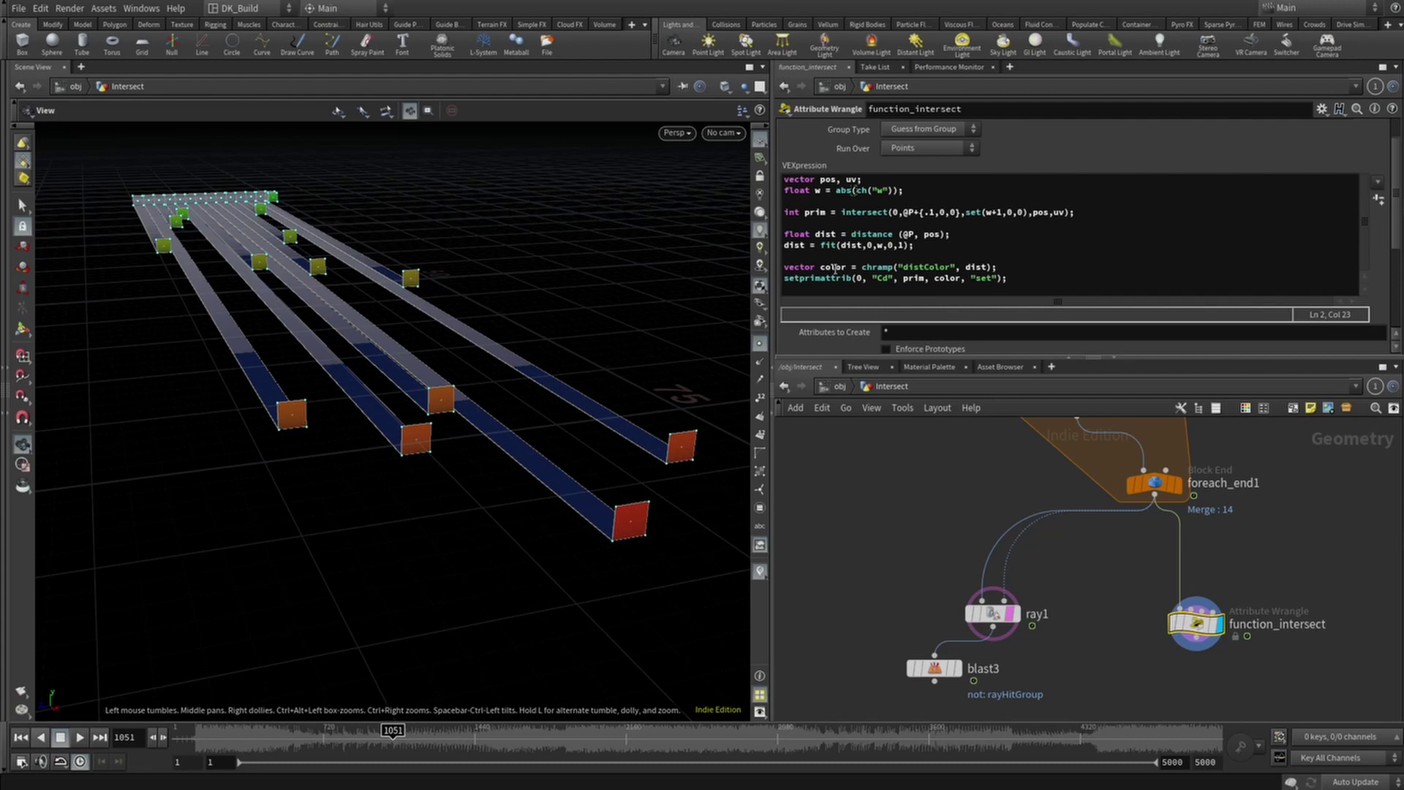
Step: Select ray1 to show its settings, including the rayHitGroup point group
middle_click_drag(1062, 655, 1052, 605)
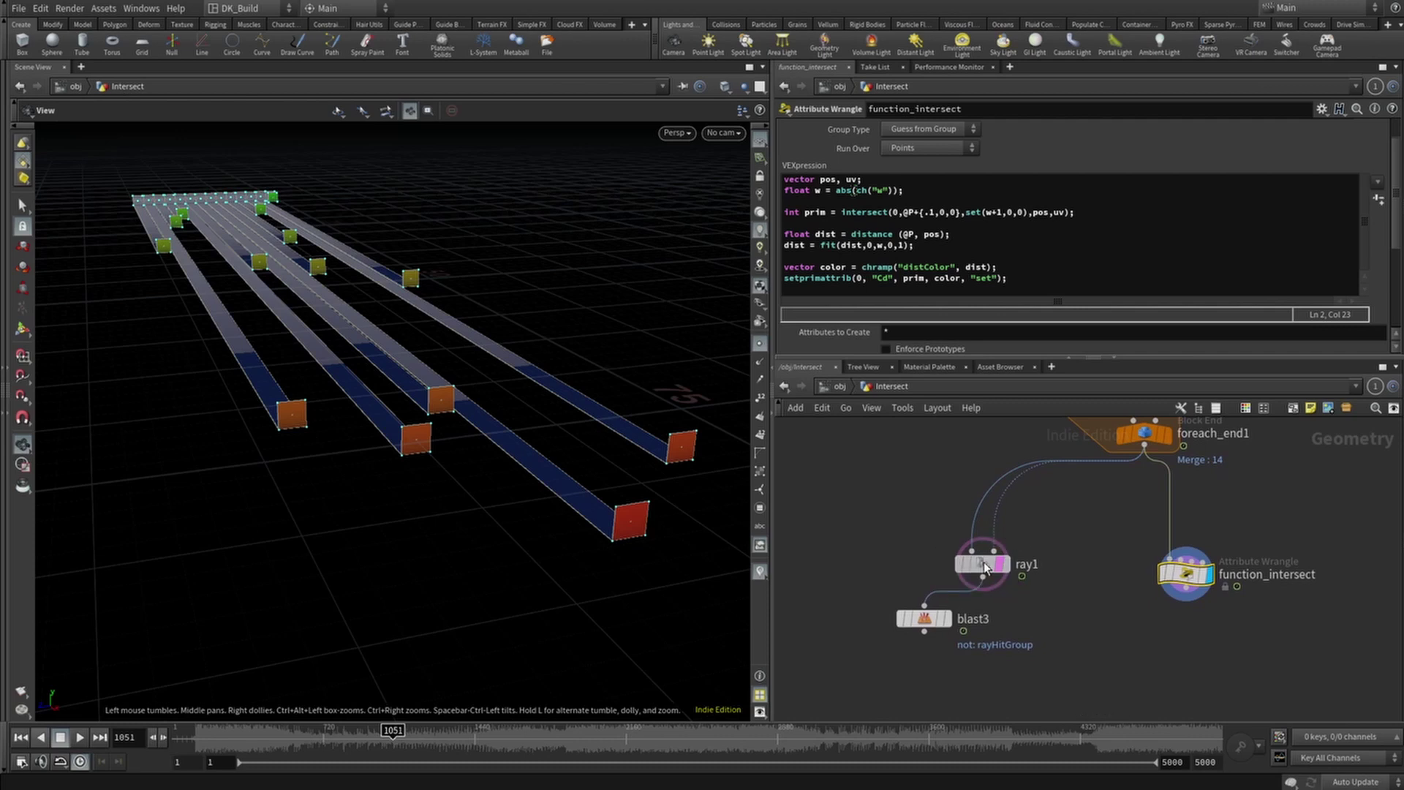
left_click(983, 565)
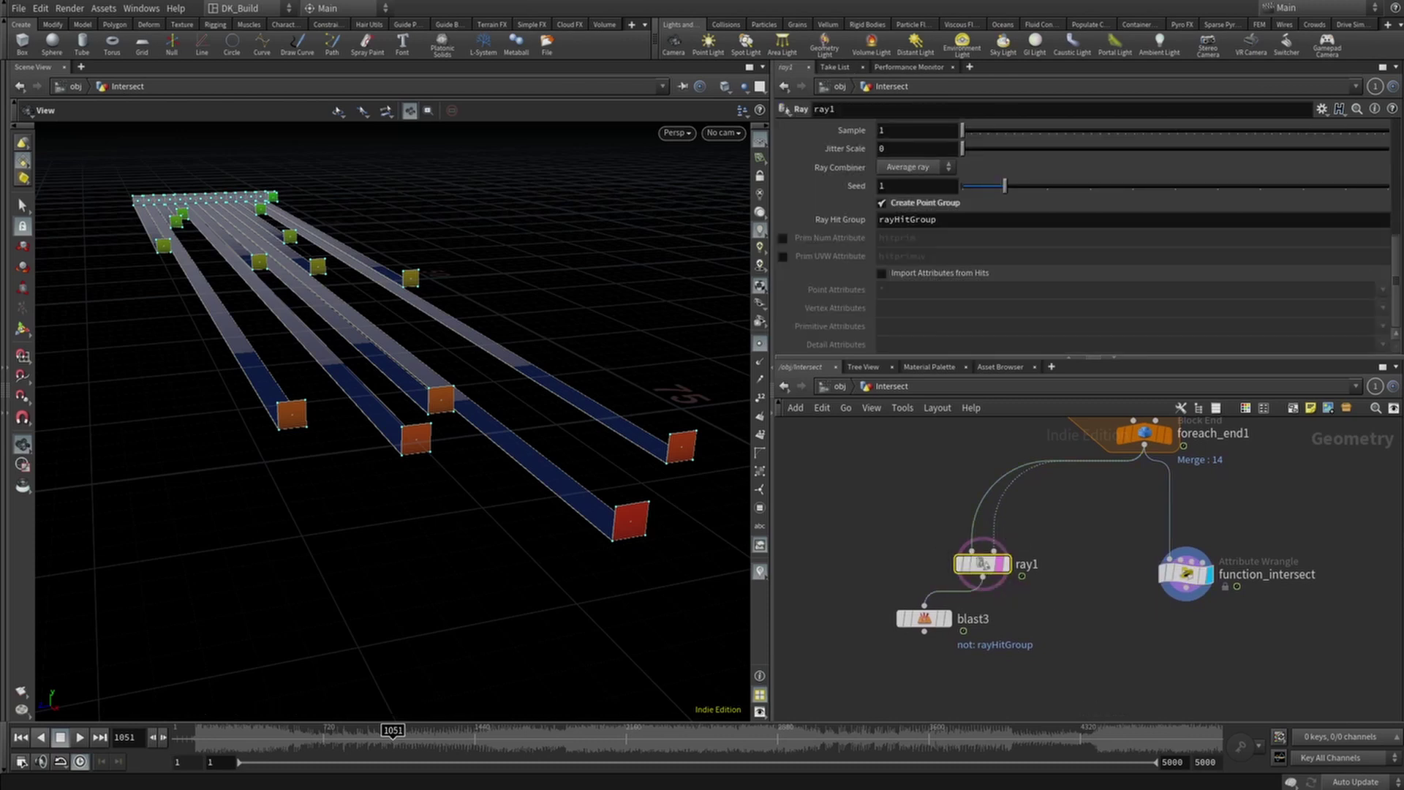